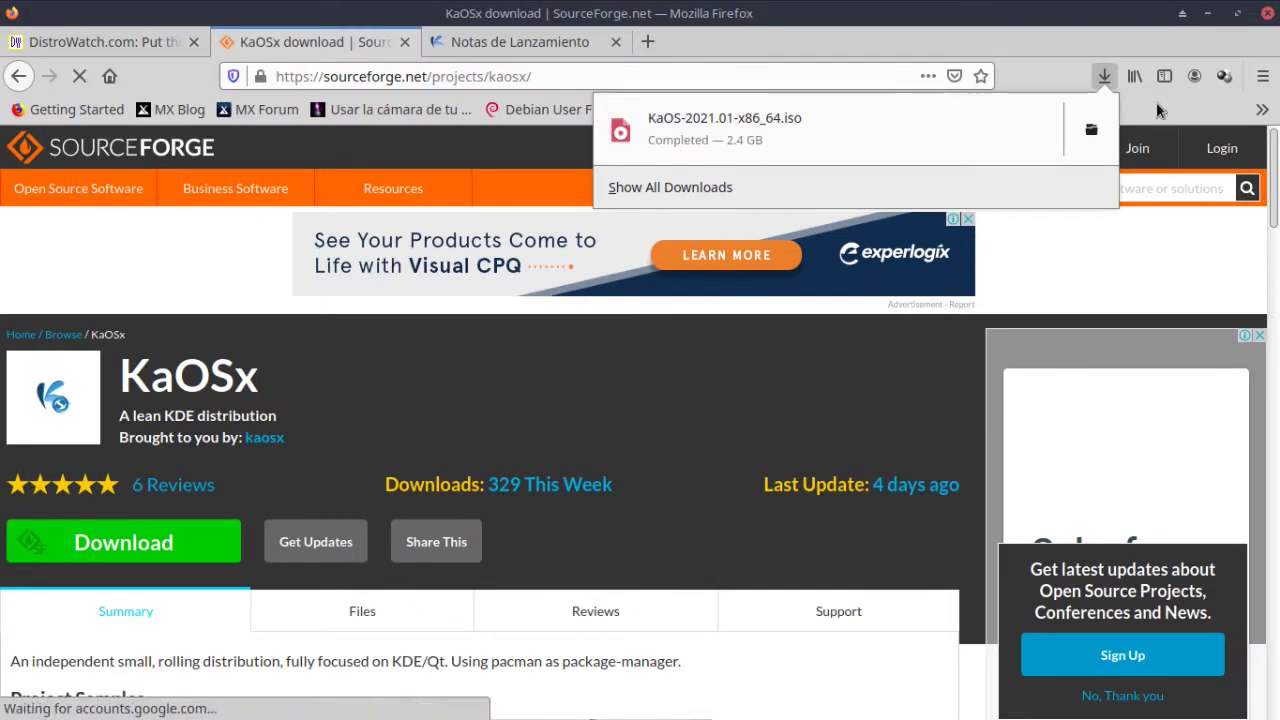
Show KaOS-2021.01-x86_64.iso in its Downloads folder and check the file's properties.
right_click(1091, 132)
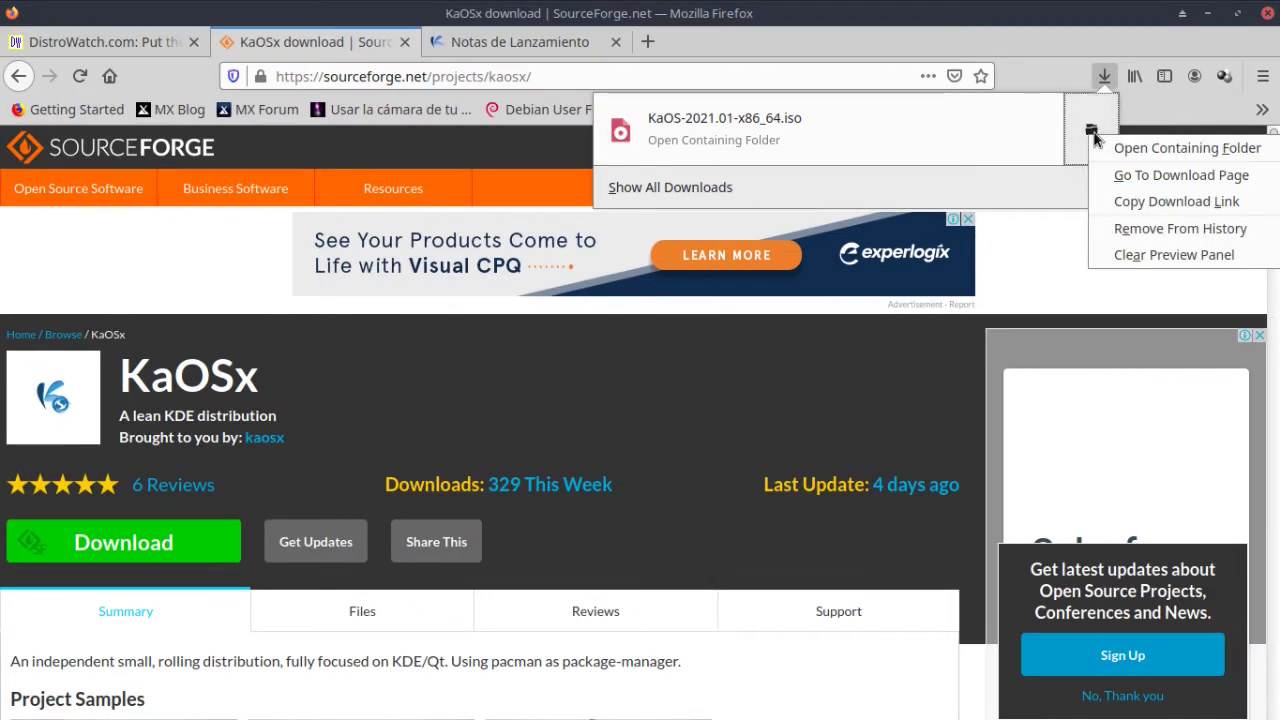
click(1125, 148)
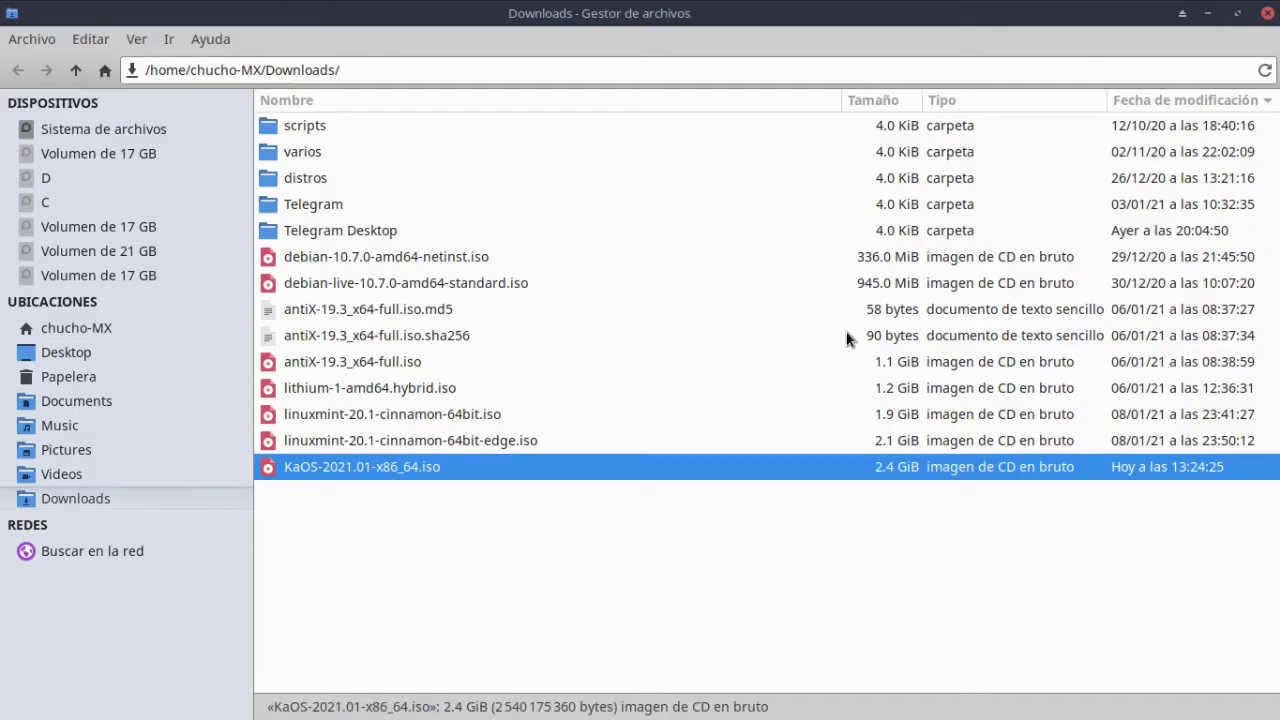
right_click(358, 468)
click(392, 455)
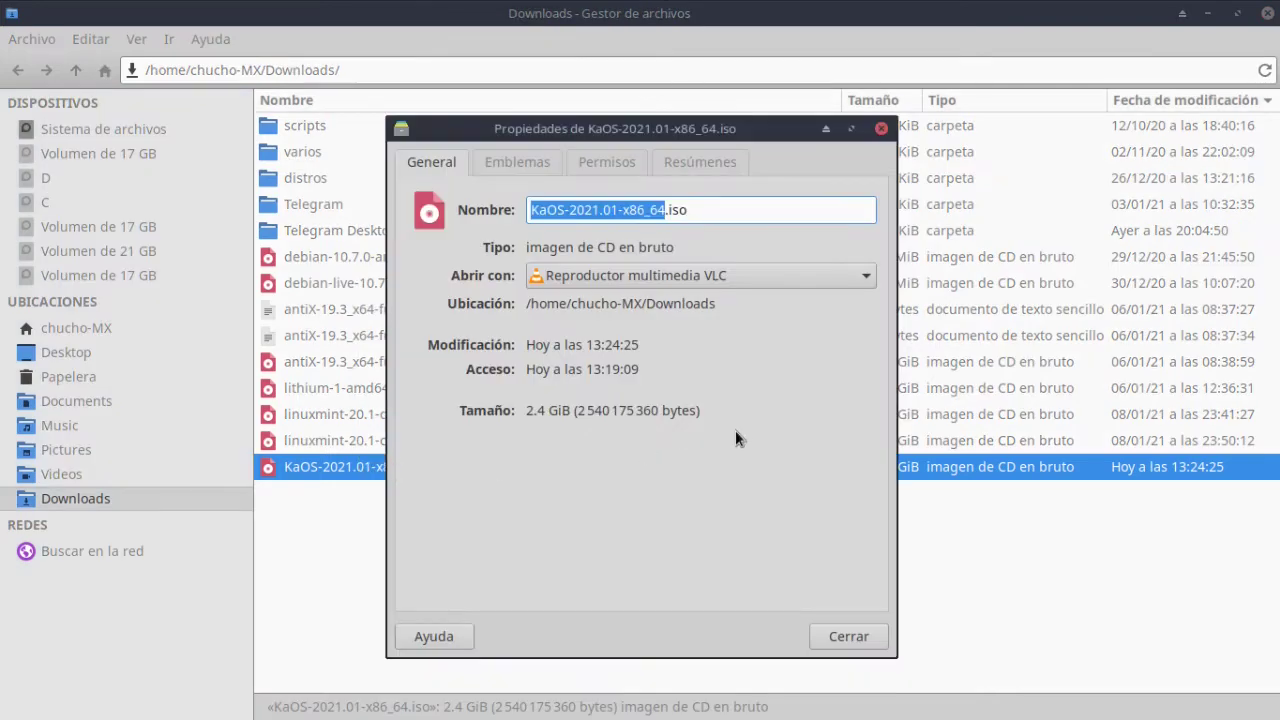
click(1044, 603)
Open a terminal (Abrir Consola aquí) in the Downloads folder.
click(860, 636)
right_click(612, 572)
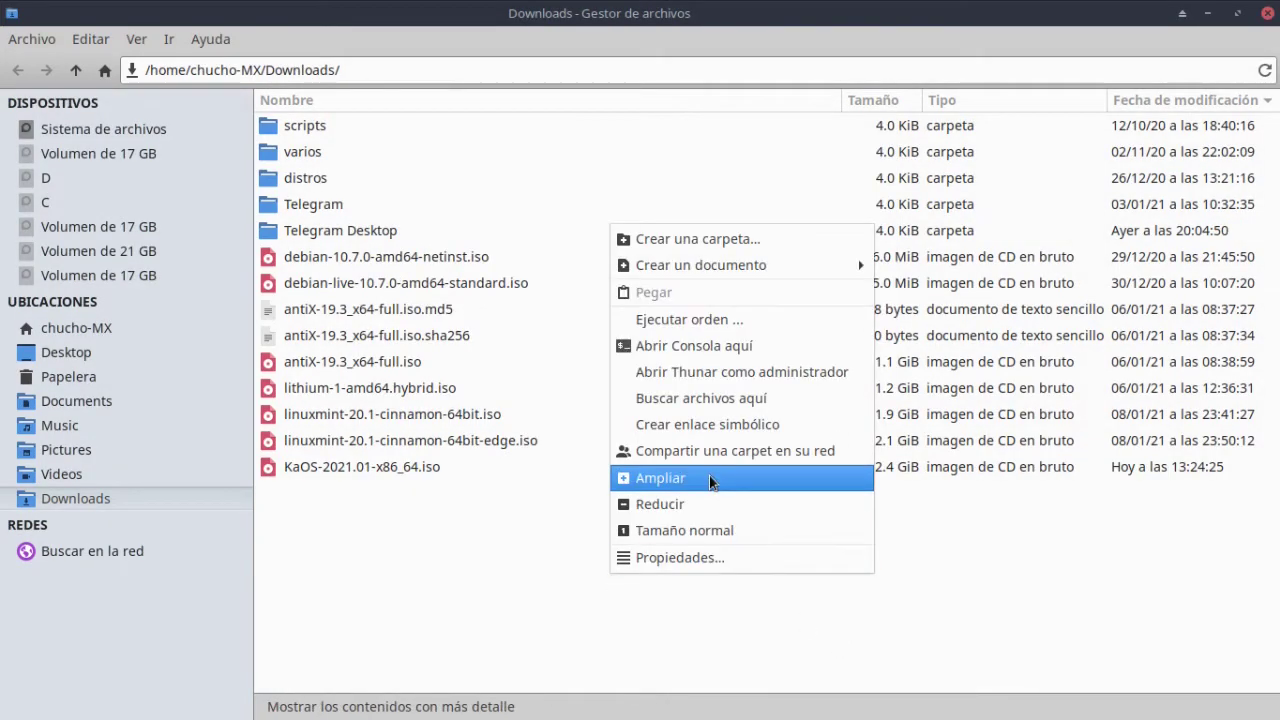
click(718, 345)
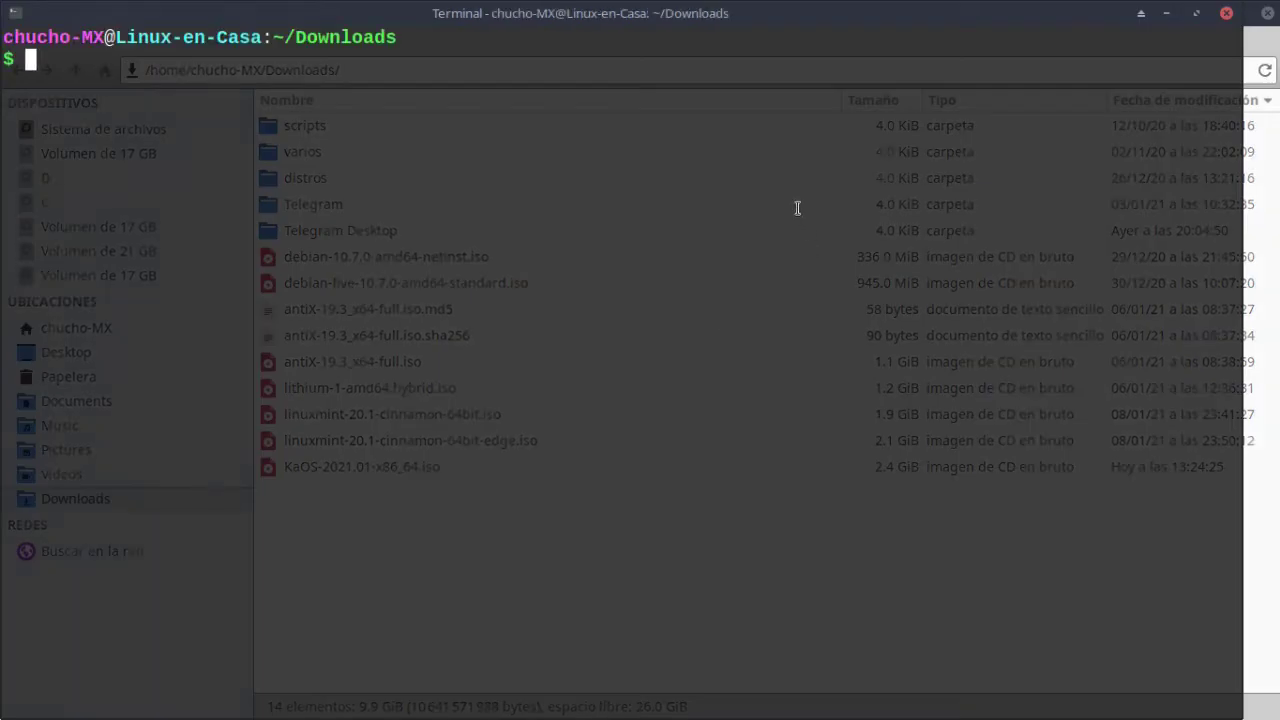
text(ls -l)
key(Return)
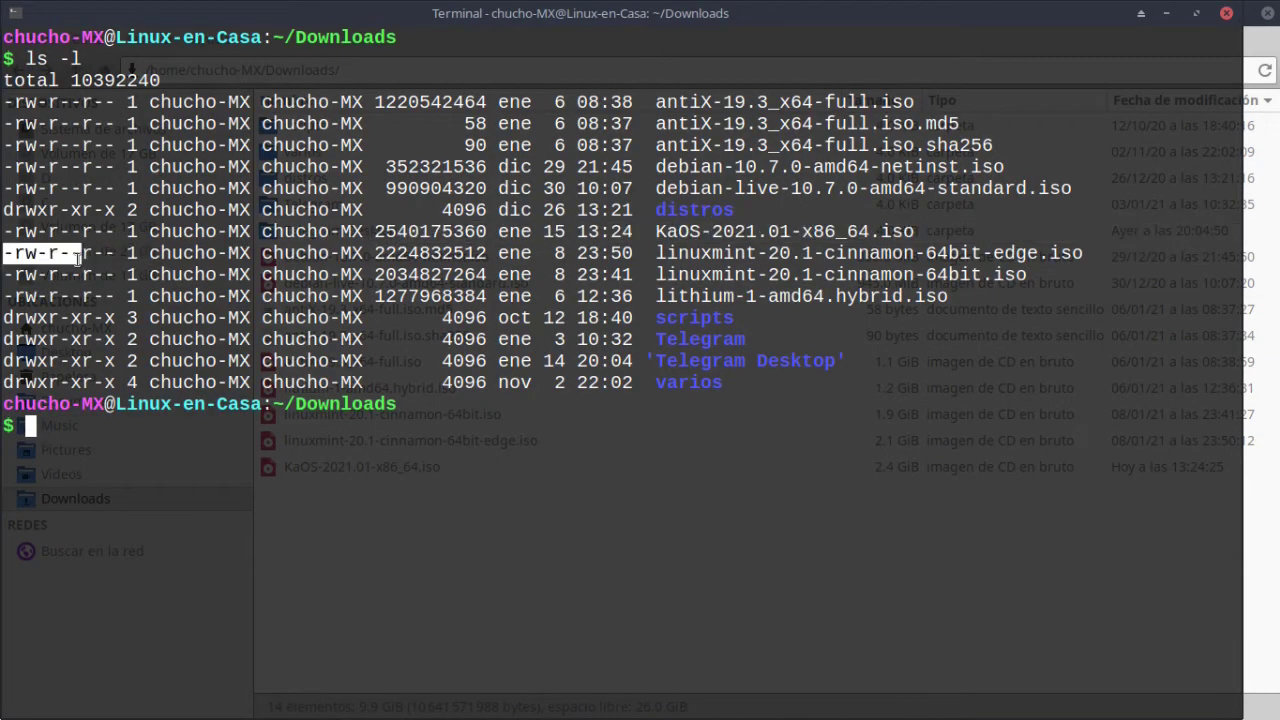
key(alt+Tab)
key(alt+Tab)
click(46, 78)
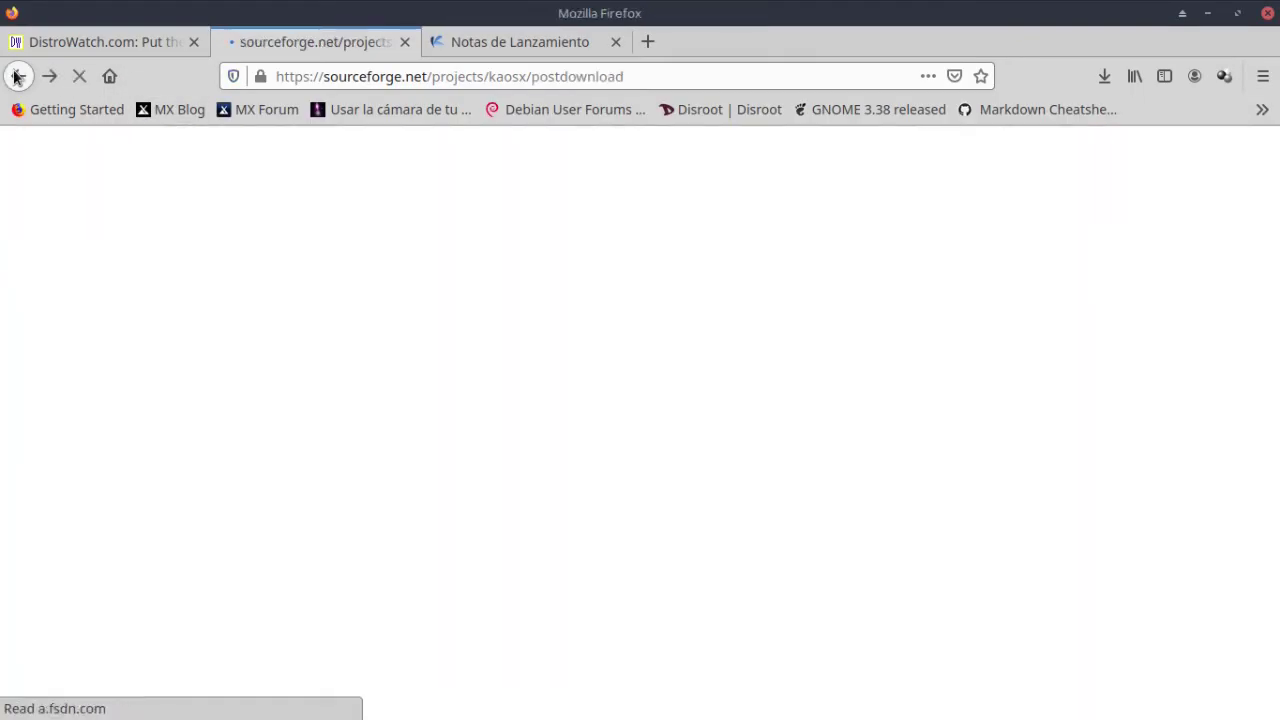
Go back to the kaosx.us Descargas page, highlight the 2021.01 SHA256 checksum, then return to the terminal.
click(20, 76)
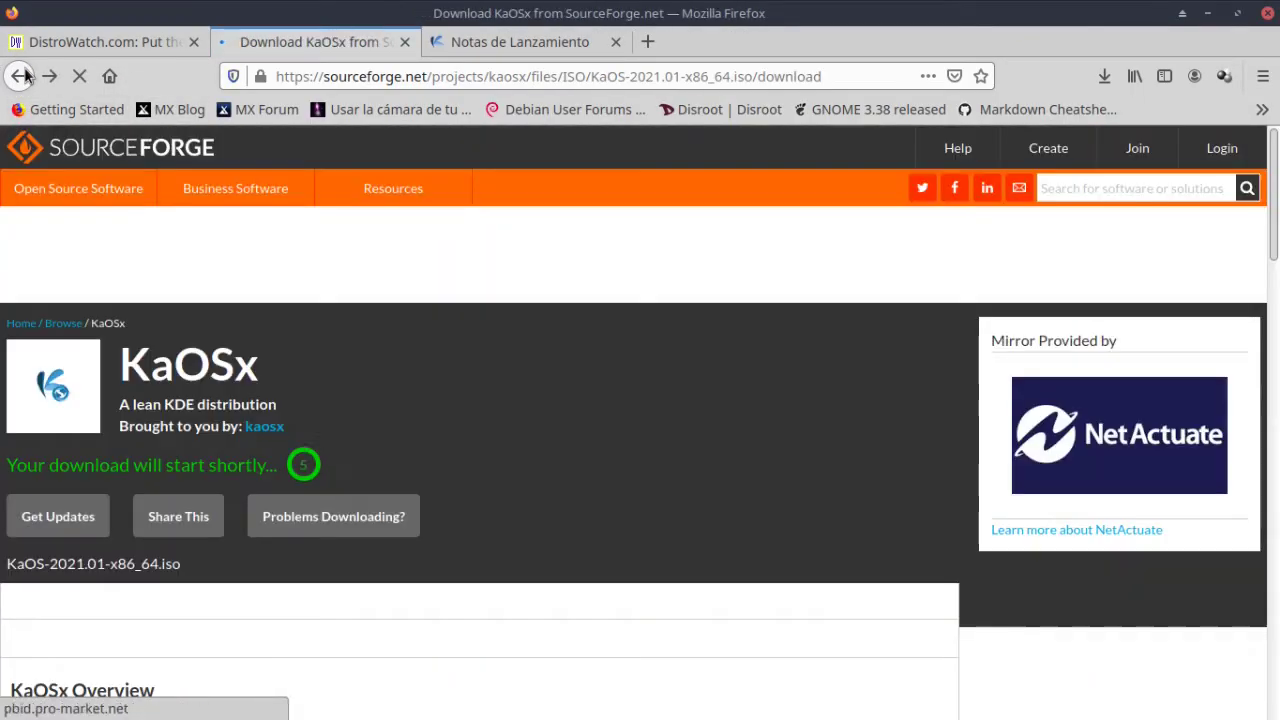
click(20, 76)
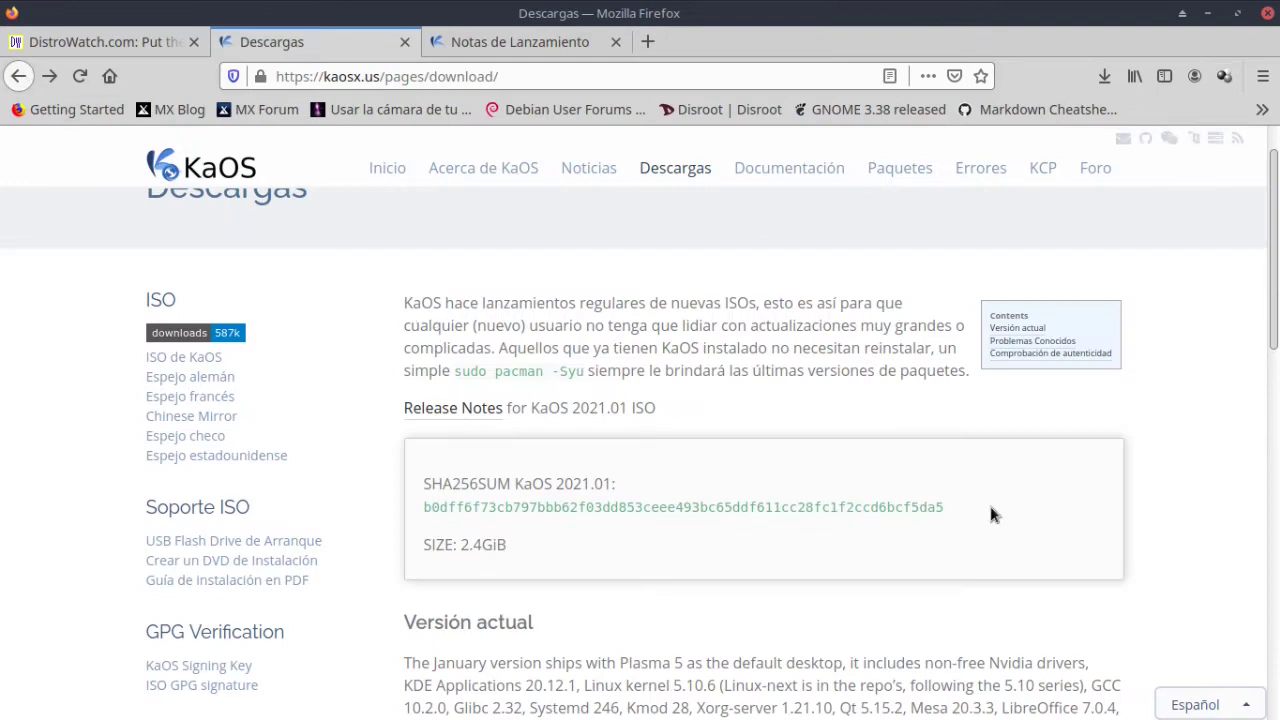
drag(441, 522, 979, 509)
click(425, 510)
key(ctrl+plus)
key(ctrl+plus)
key(ctrl+plus)
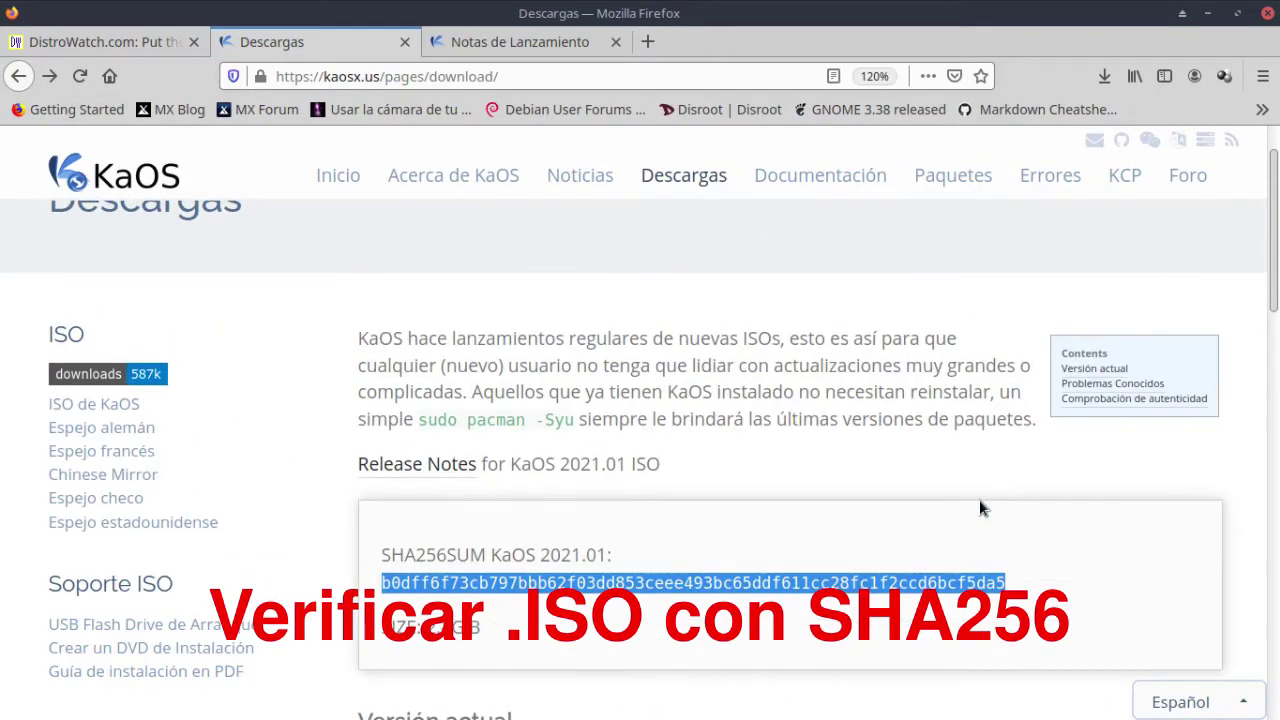
scroll(979, 508, down, 2)
click(686, 470)
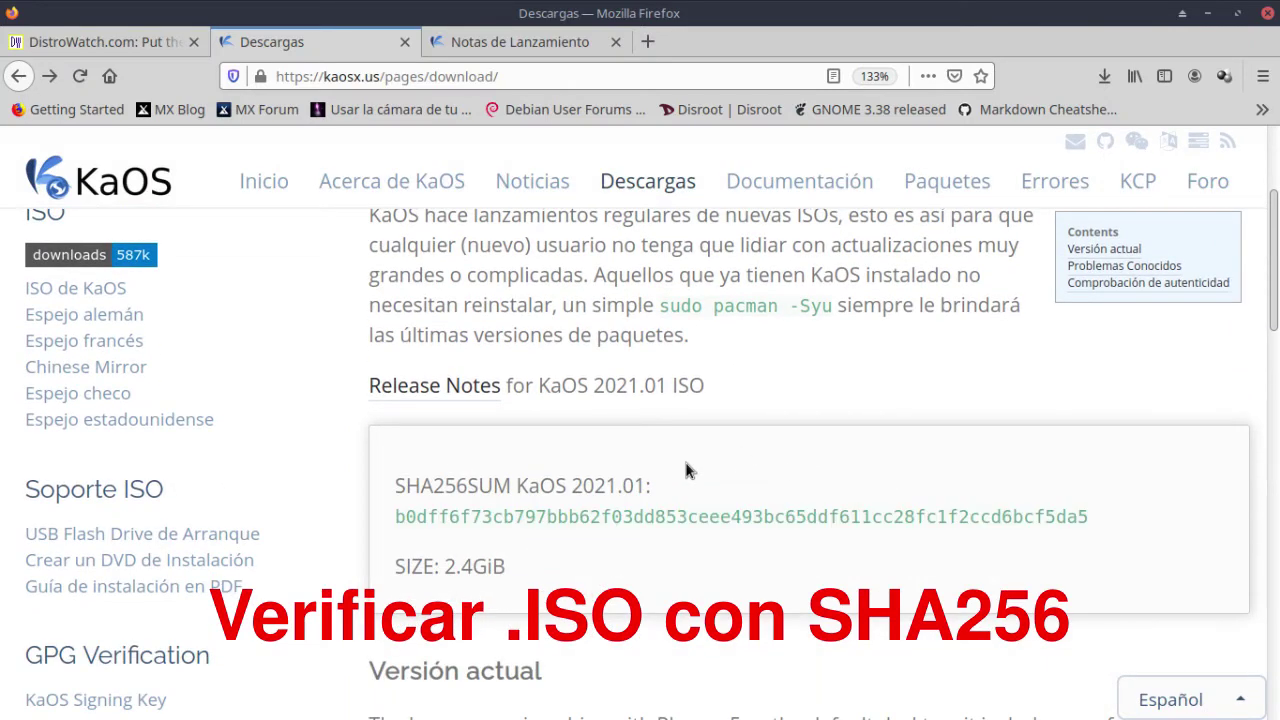
key(alt+Tab)
key(Tab)
key(Tab)
key(Tab)
key(Tab)
key(Tab)
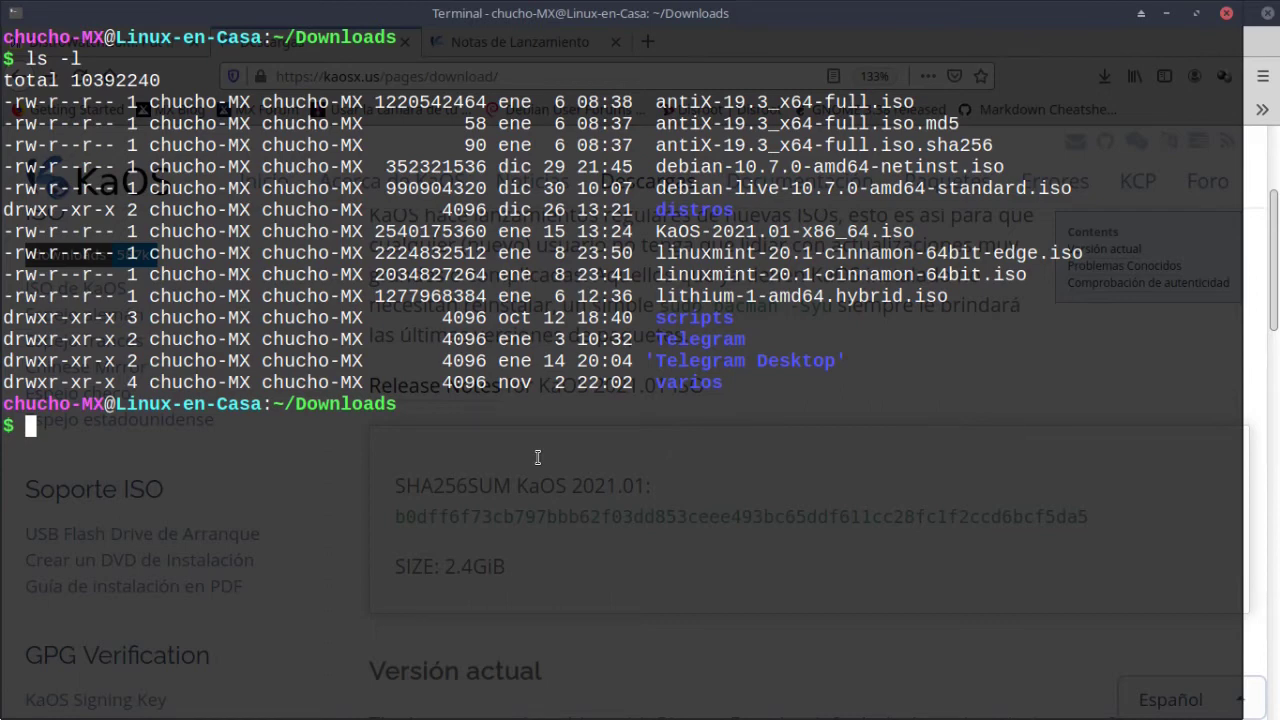
Compute the SHA256 checksum of KaOS-2021.01-x86_64.iso with sha256sum.
text(sha256sum K)
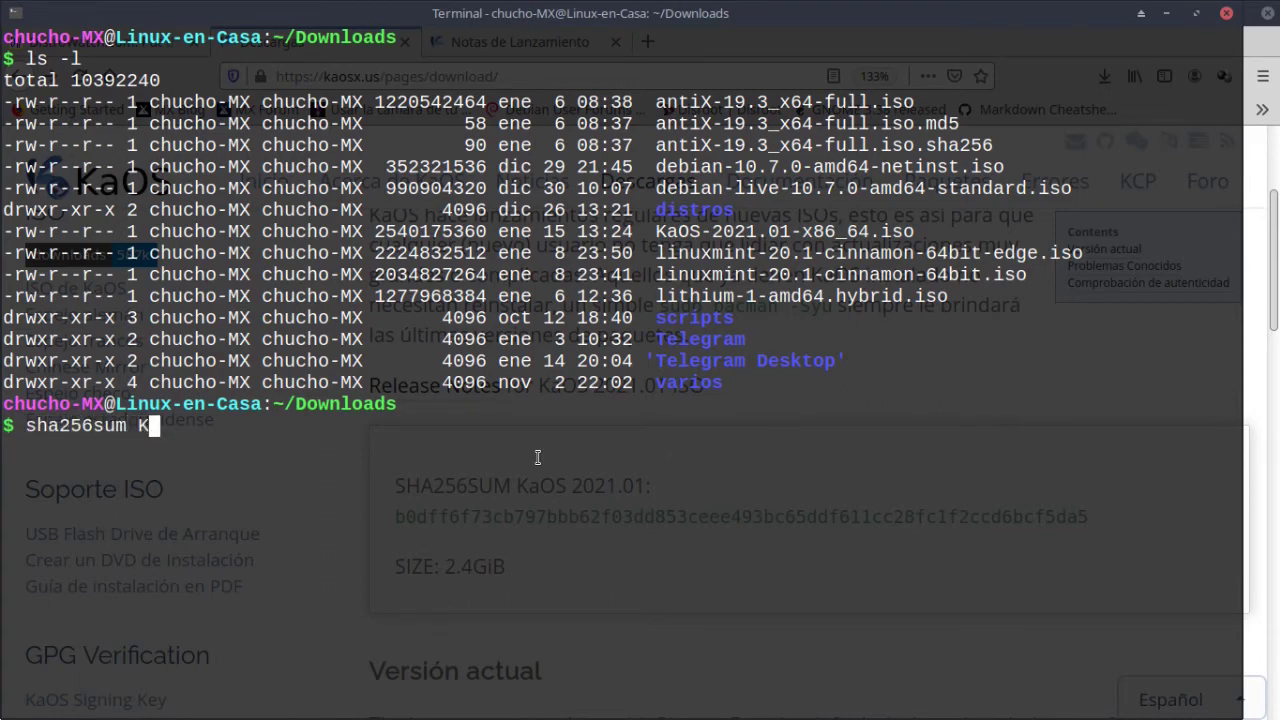
key(Tab)
key(Return)
Compare the computed checksum side by side with the hash published on the download page.
drag(720, 708, 726, 558)
click(1165, 576)
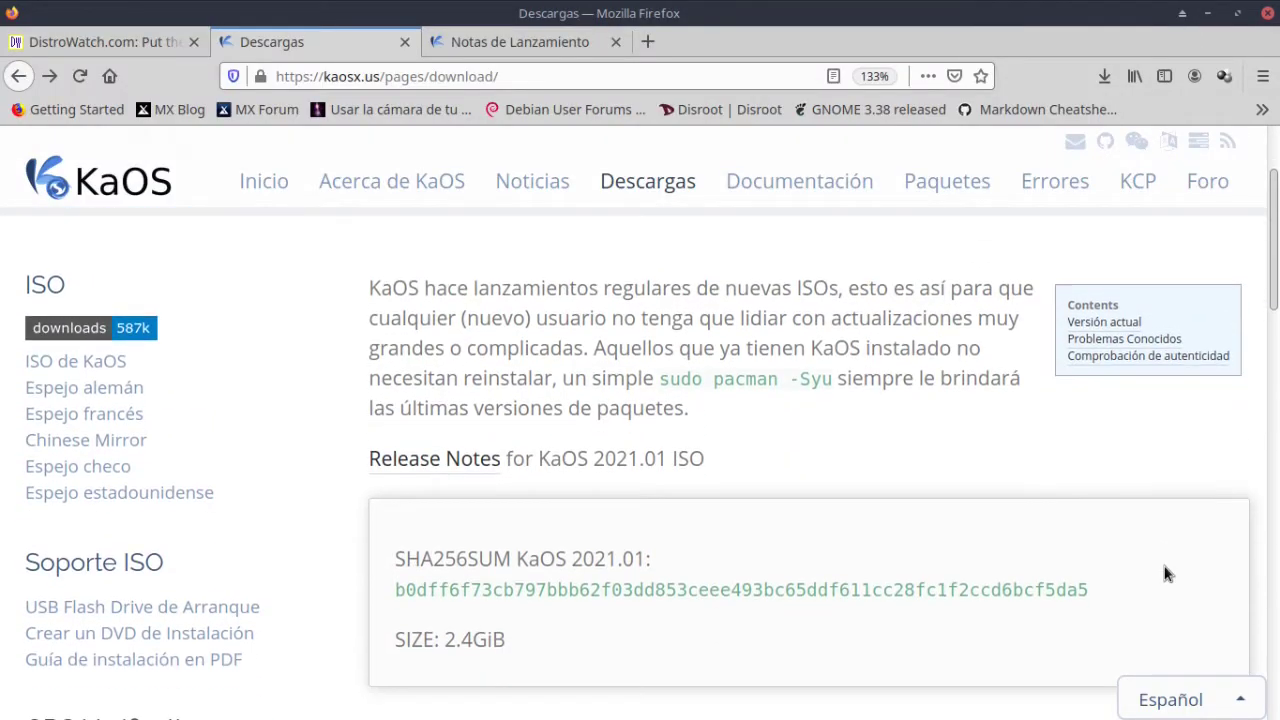
key(alt+Tab)
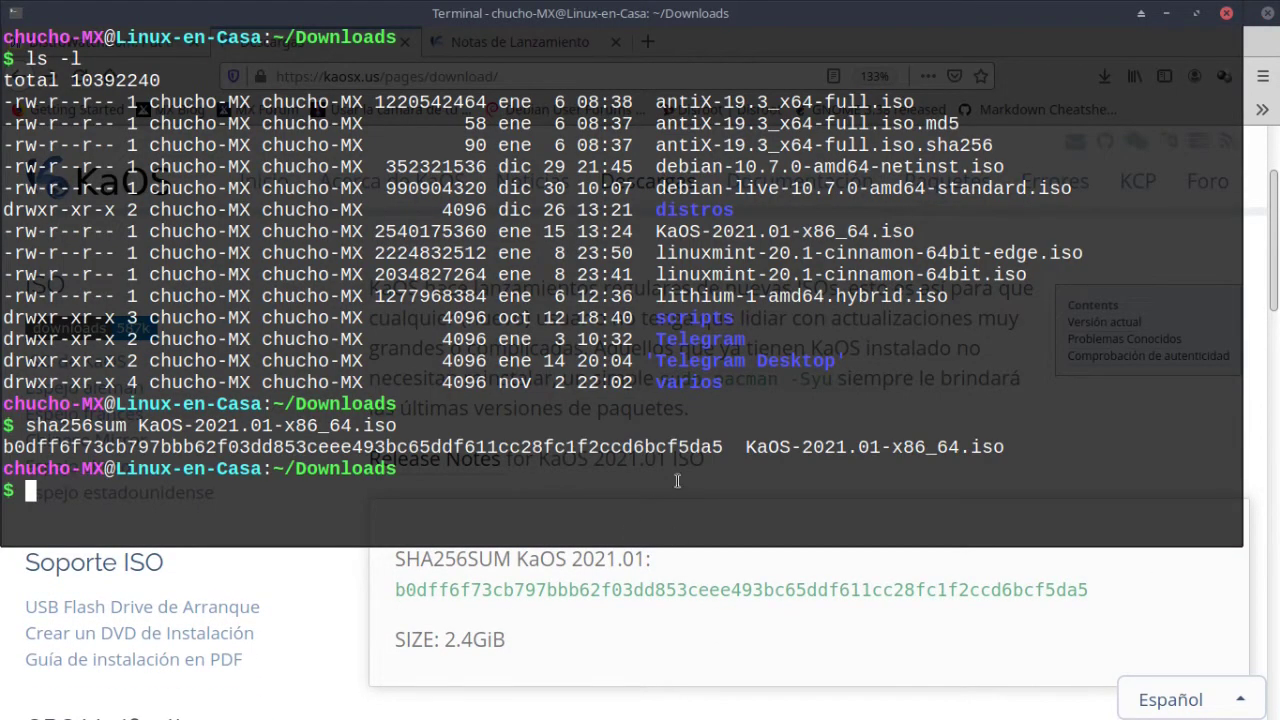
double_click(414, 440)
click(386, 493)
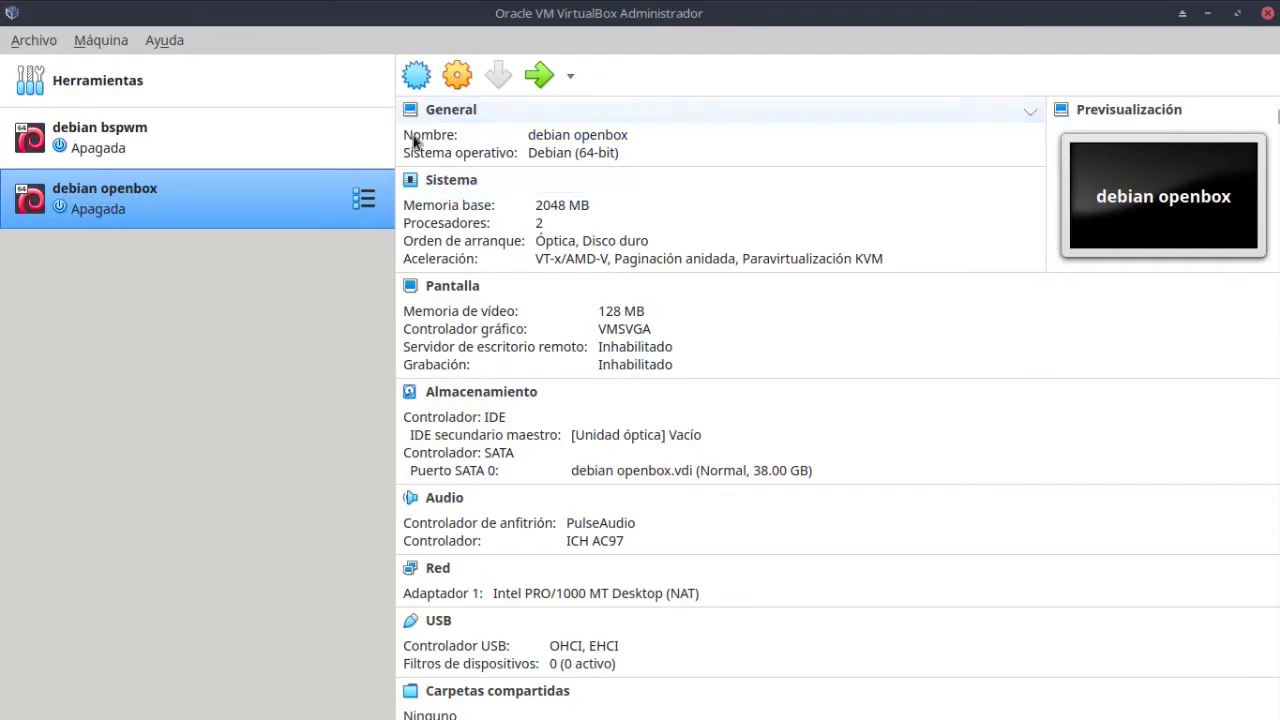
Start a new VM named KaOS with type Linux and version Other Linux (64-bit).
click(416, 75)
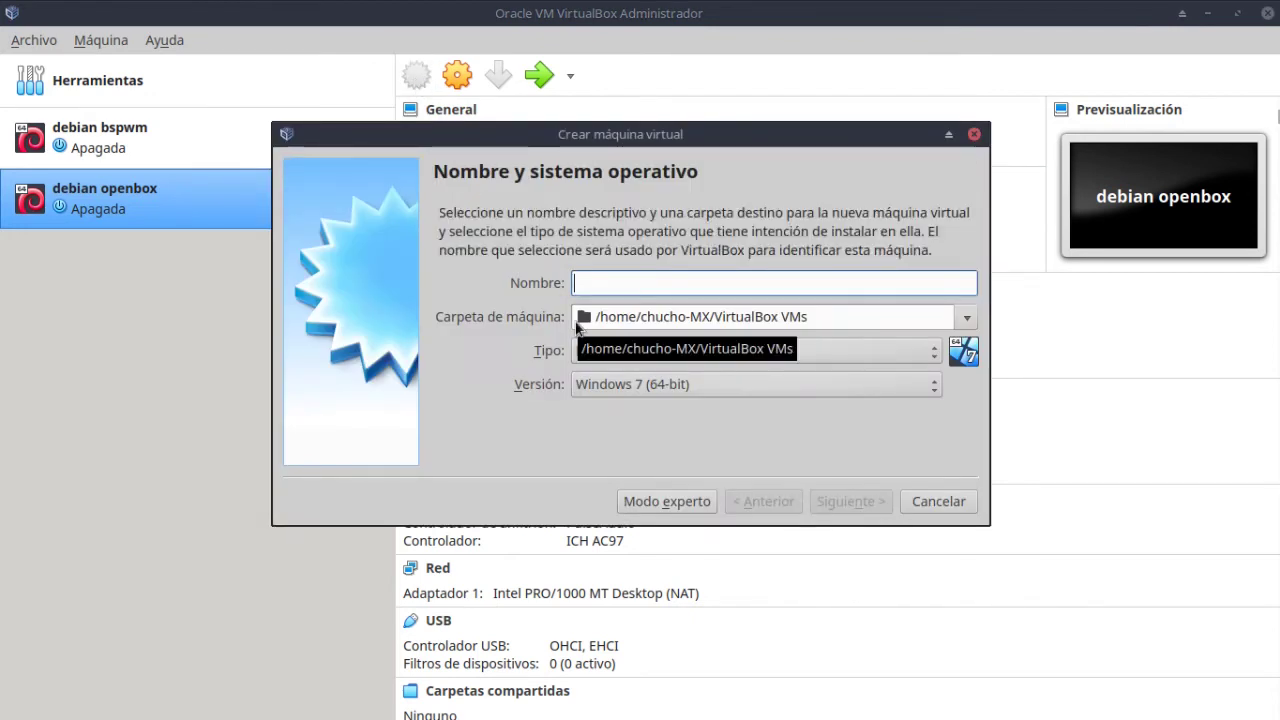
text(KaOS)
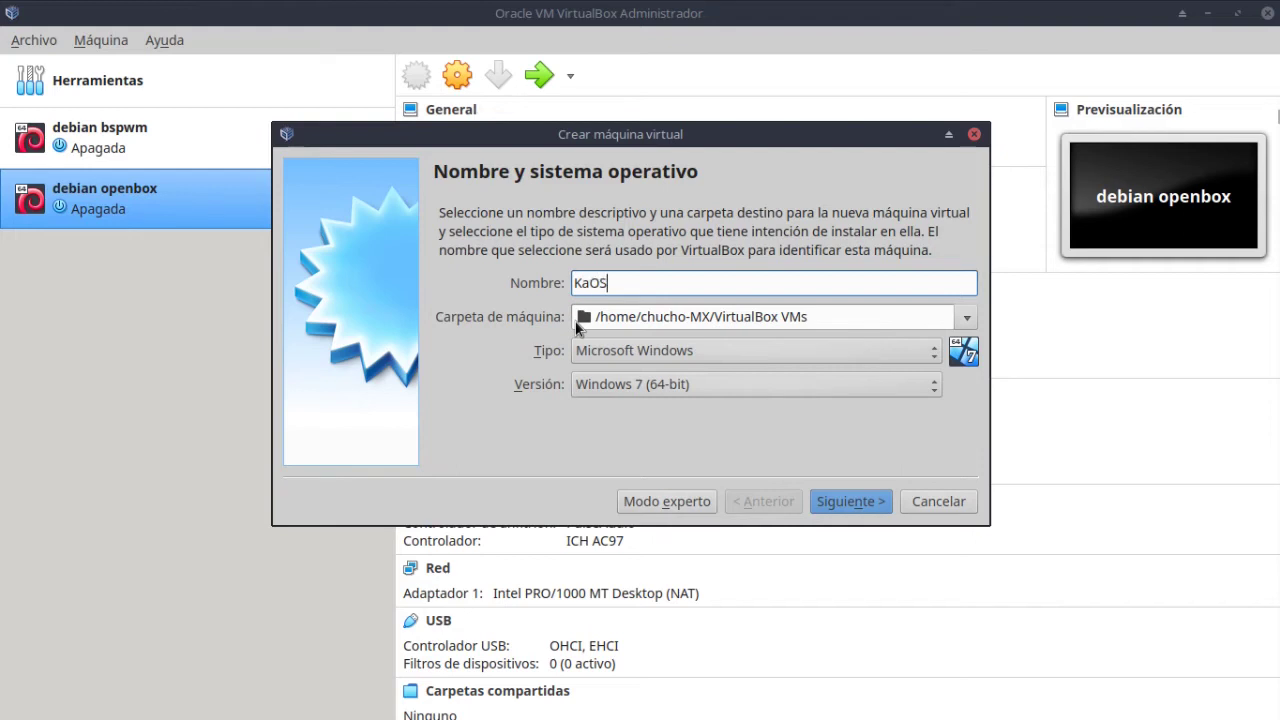
click(727, 350)
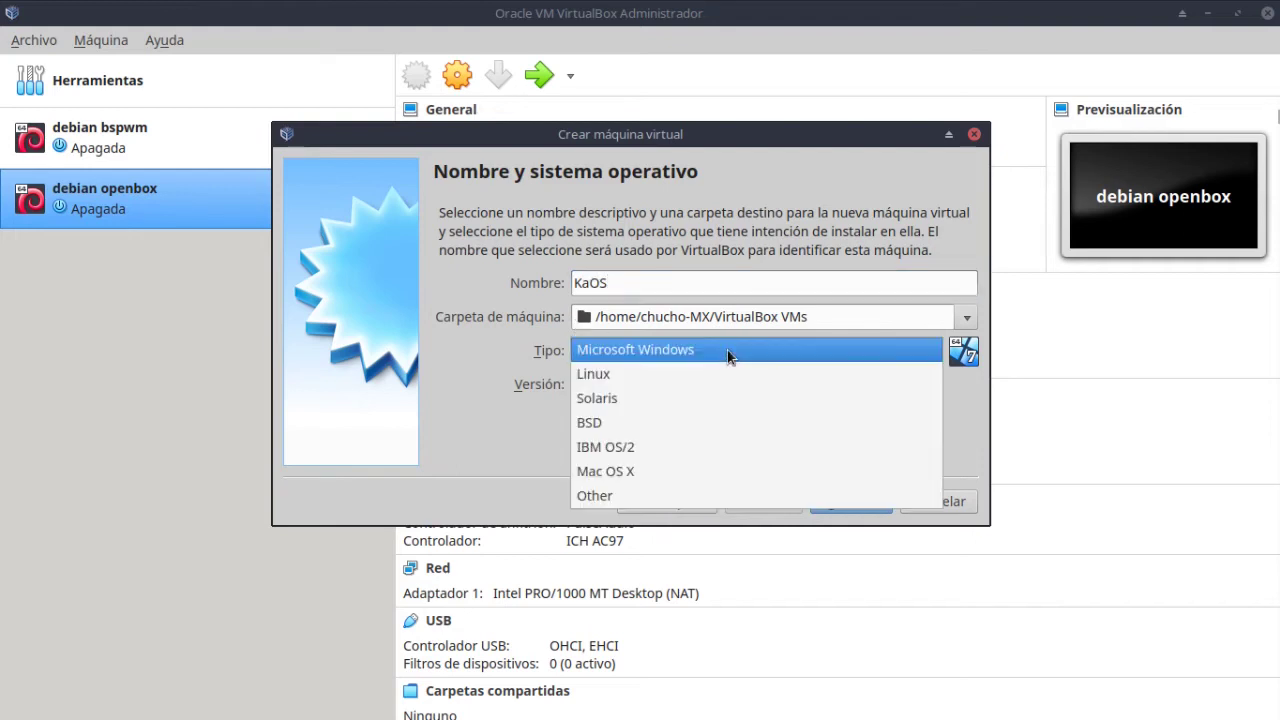
click(710, 370)
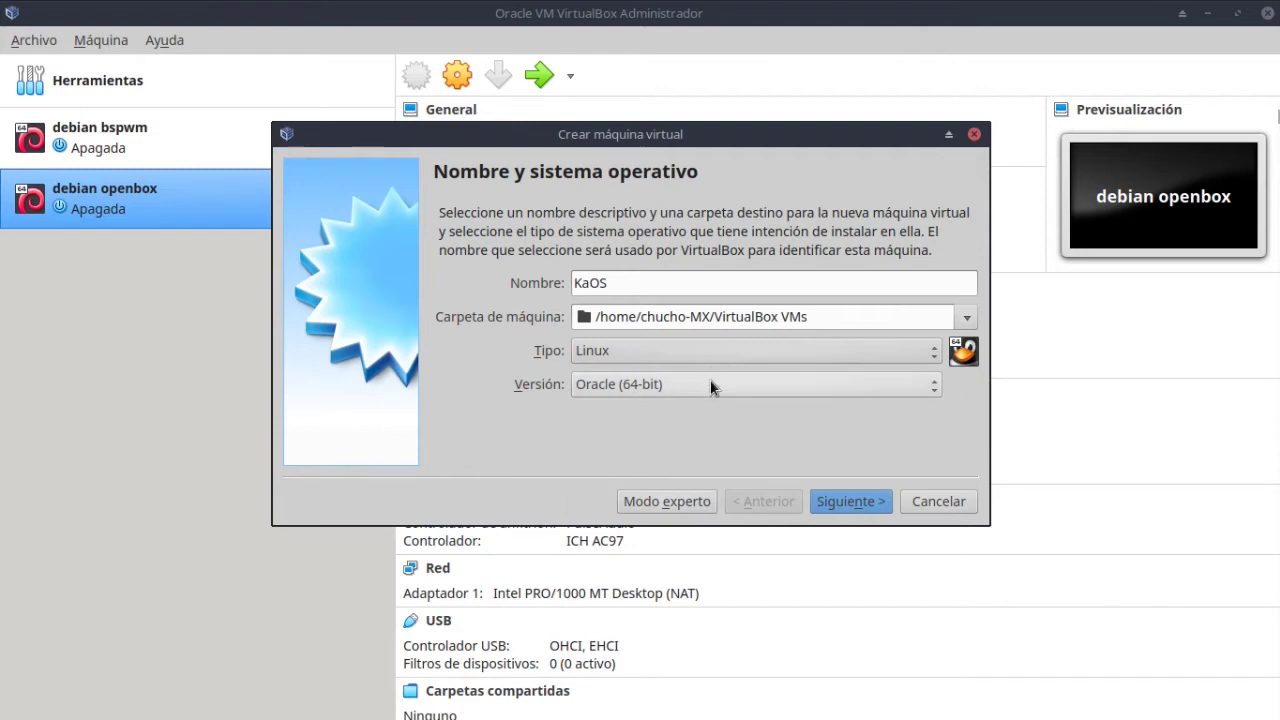
click(711, 382)
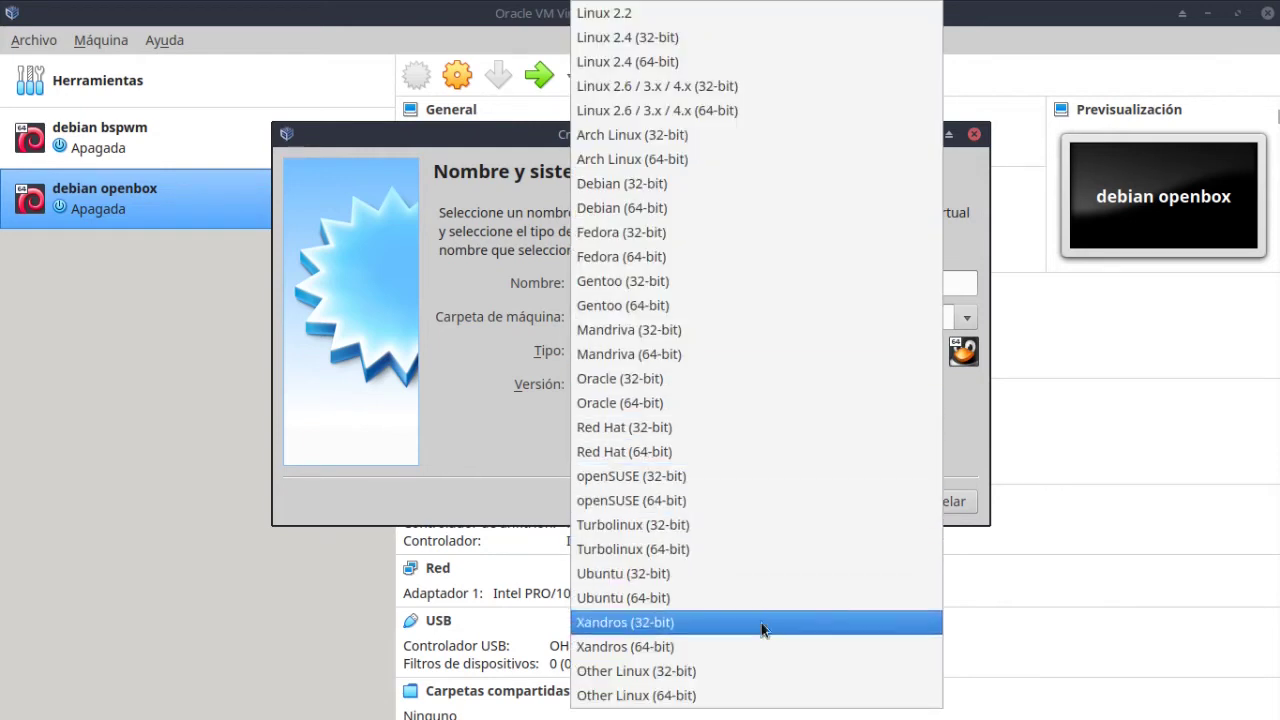
click(746, 695)
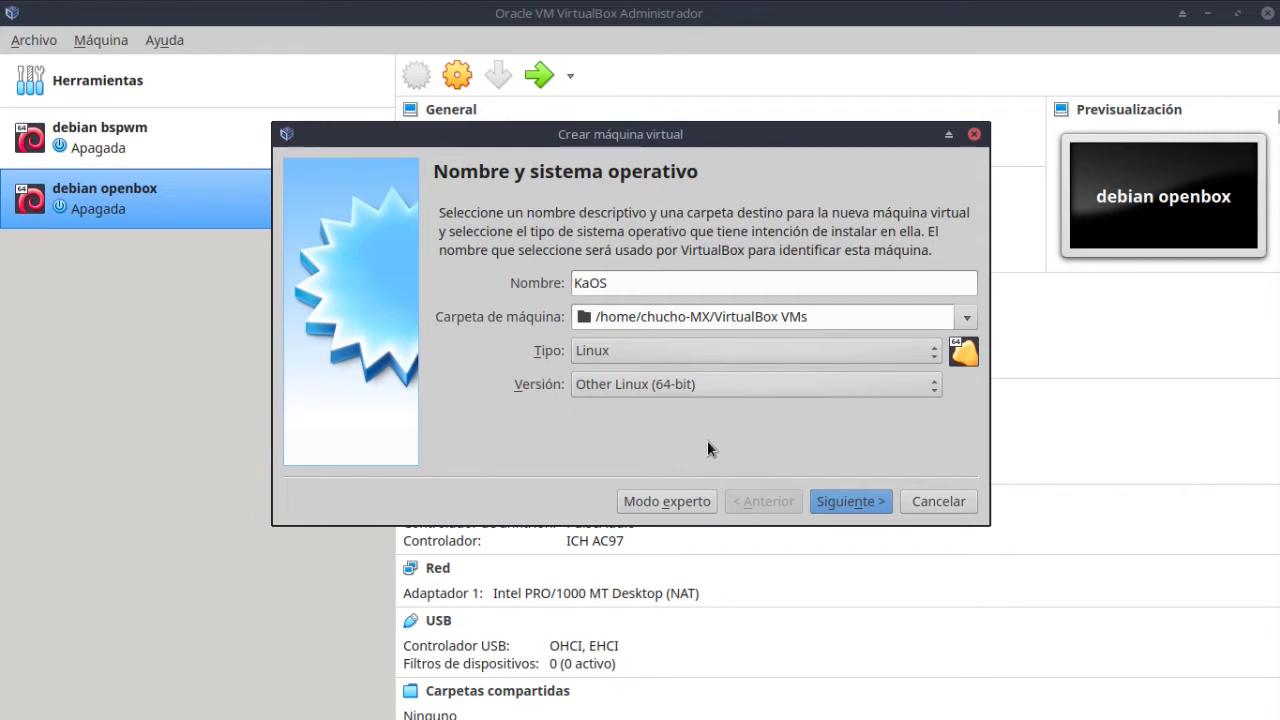
key(alt+Tab)
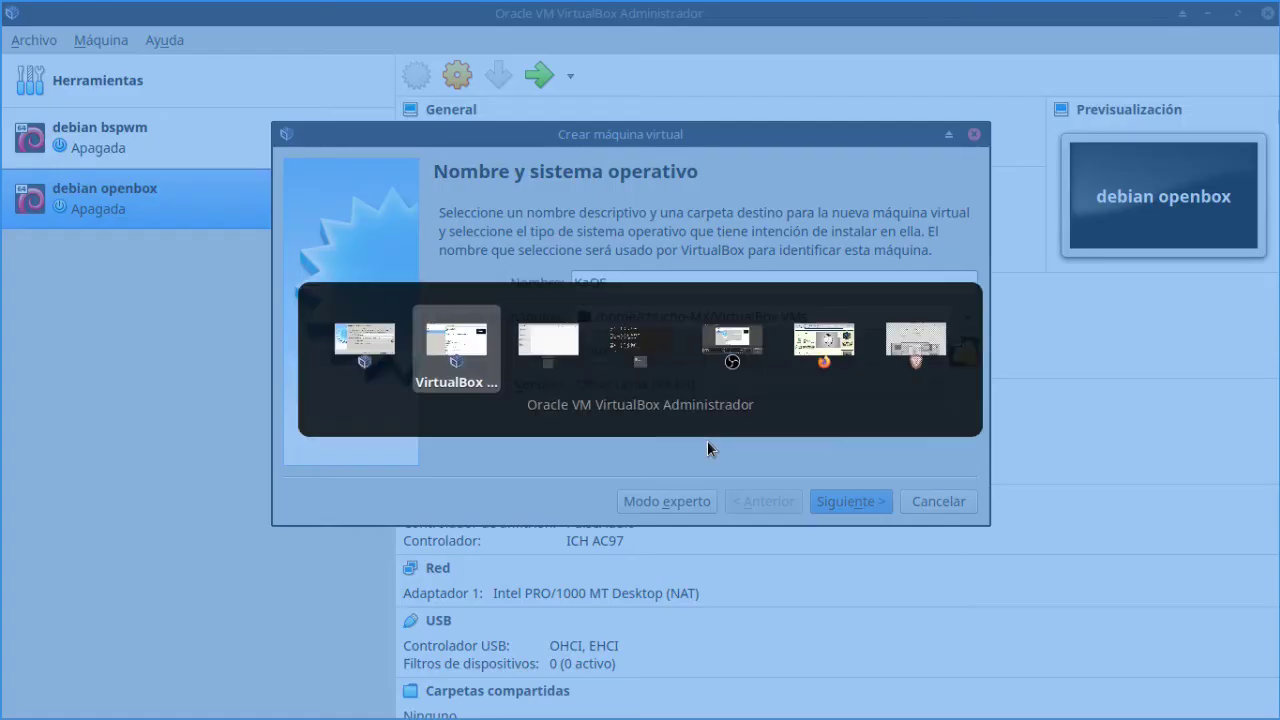
Read DistroWatch's KaOS description, highlighting the Independent base and Arch Linux lines, then return to VirtualBox.
key(alt+Tab)
key(alt+Tab)
key(alt+Tab)
key(alt+Tab)
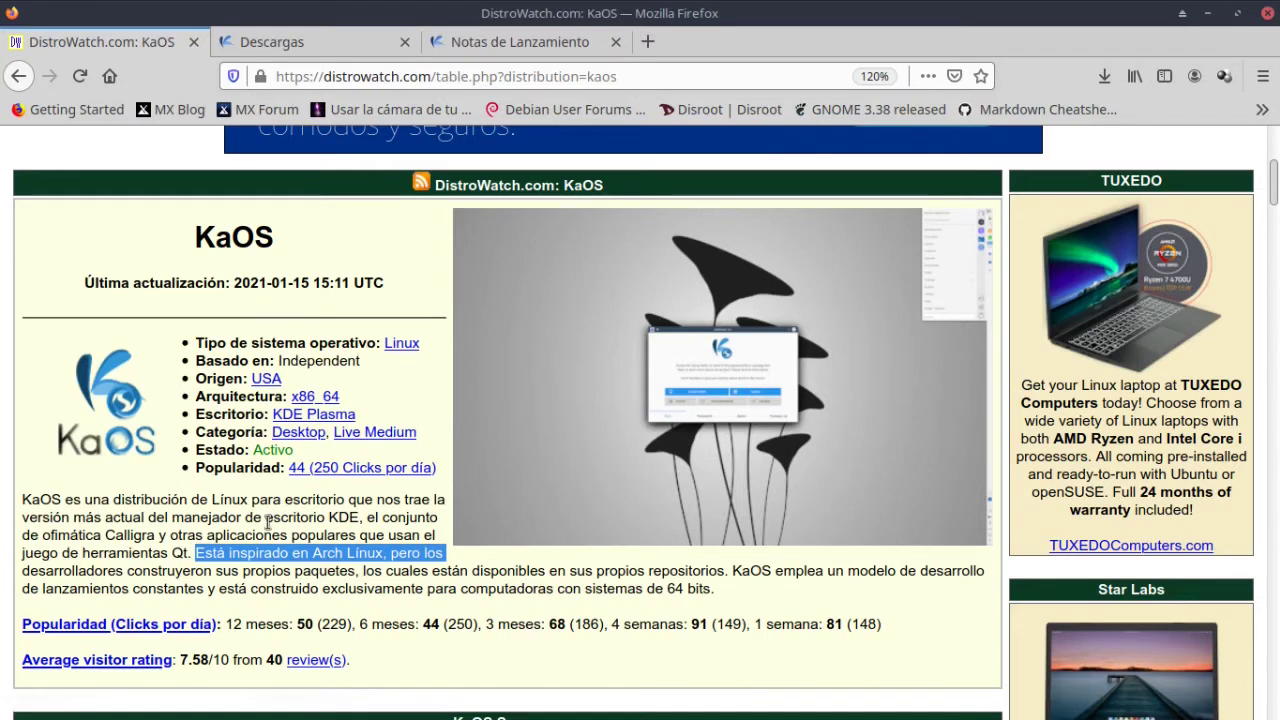
click(272, 521)
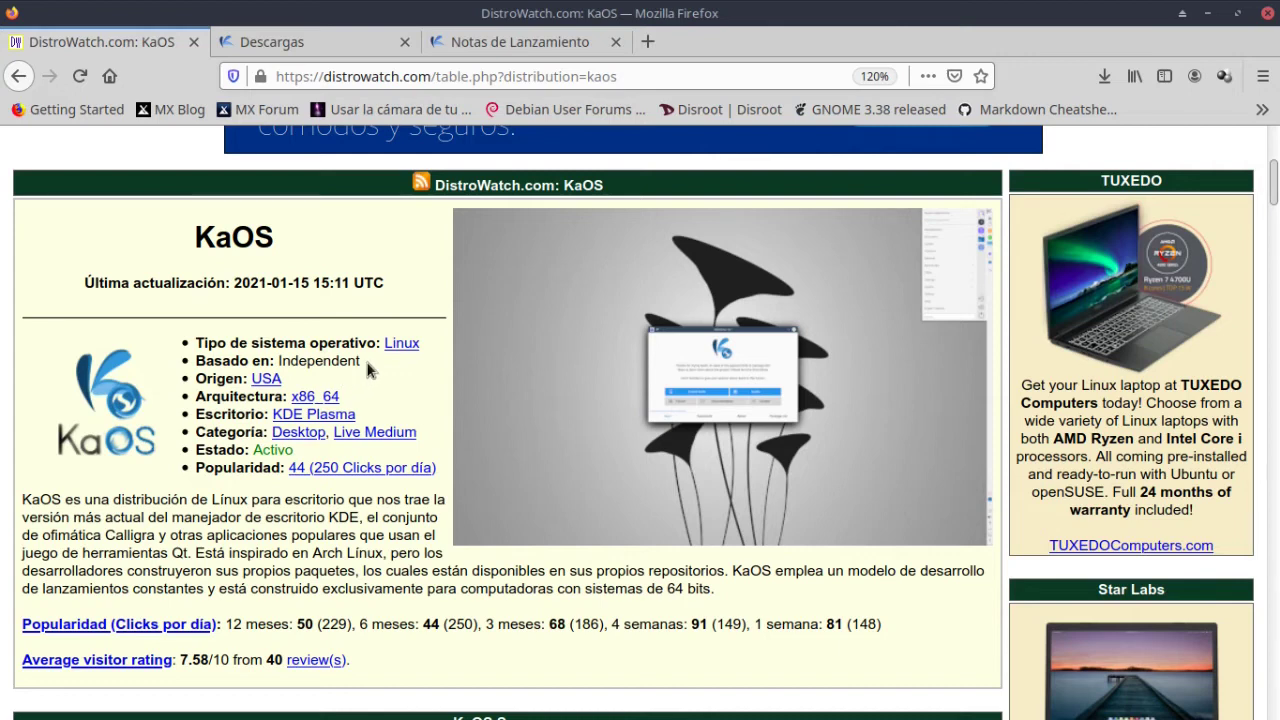
drag(370, 369, 195, 366)
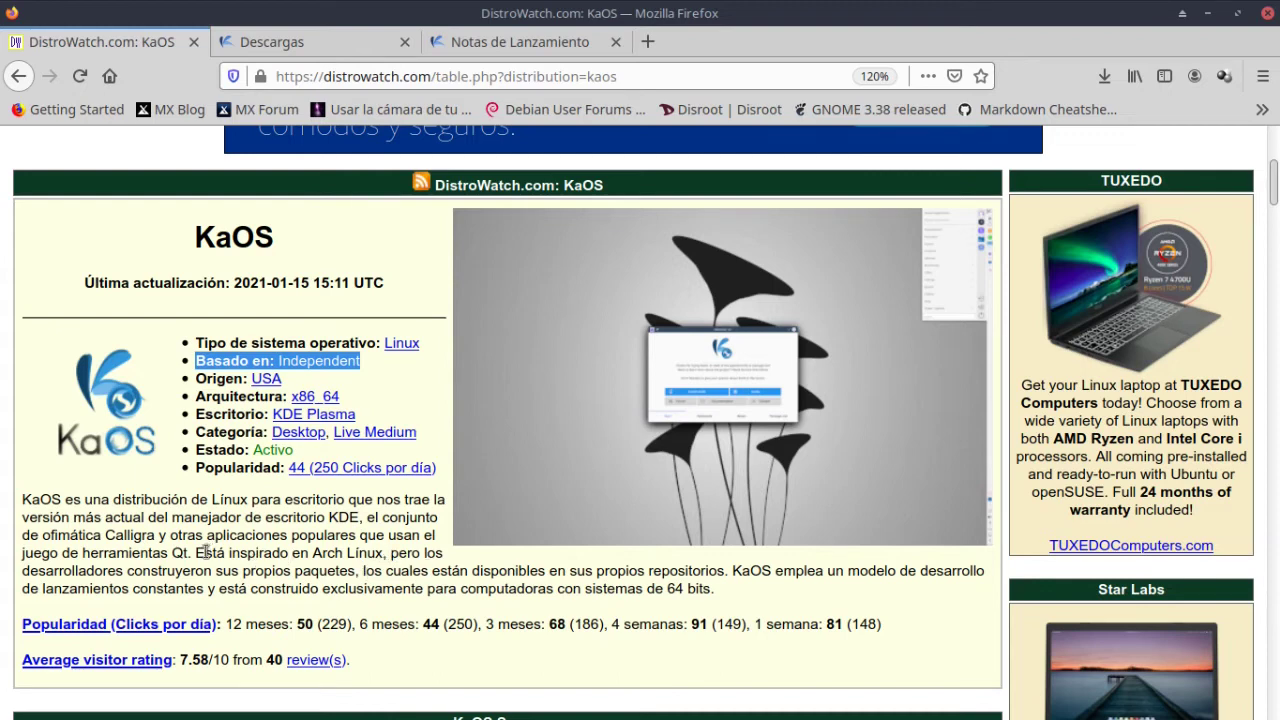
drag(196, 553, 716, 605)
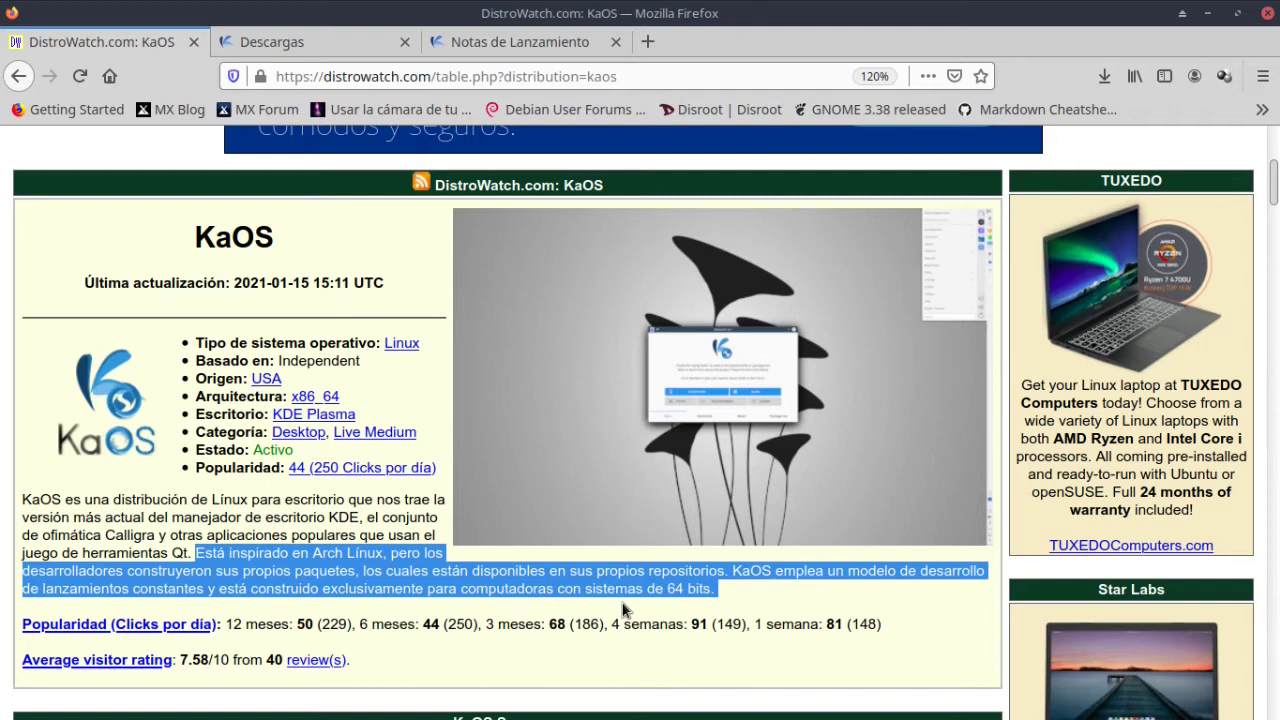
click(702, 593)
drag(730, 600, 697, 591)
key(alt+Tab)
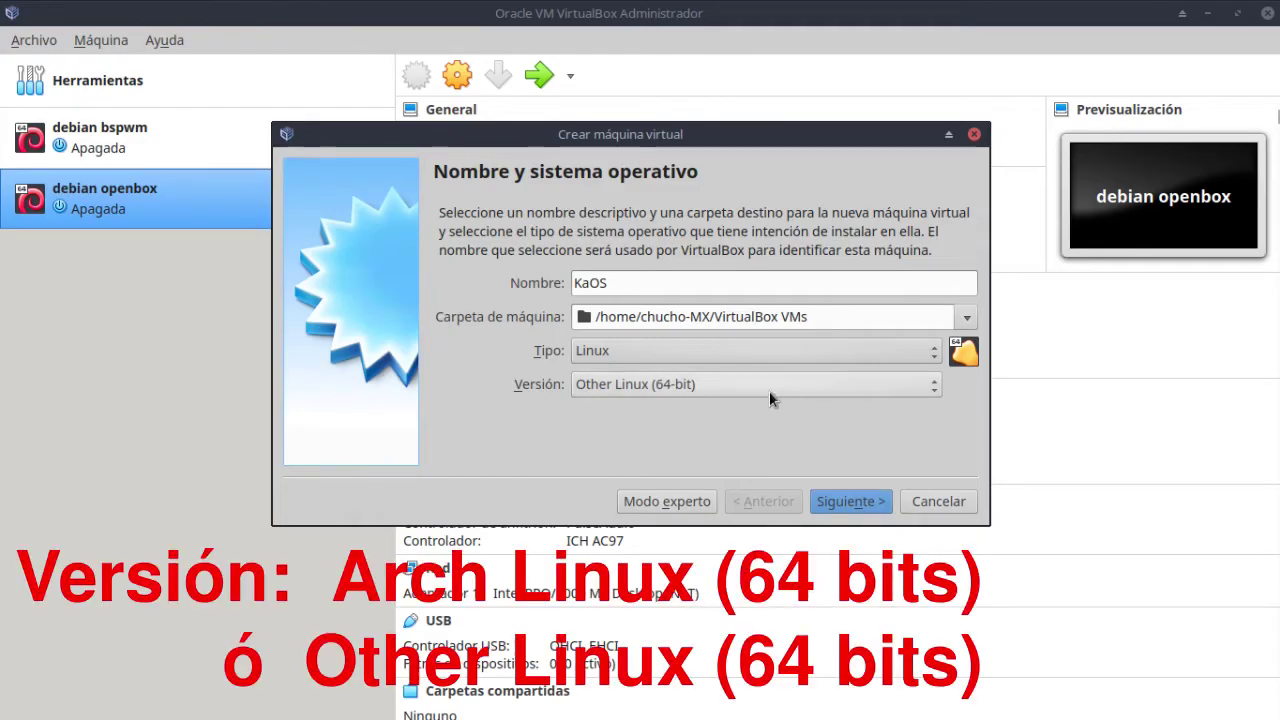
Set the version to Other Linux (64-bit) and the memory to 2048 MB.
click(770, 386)
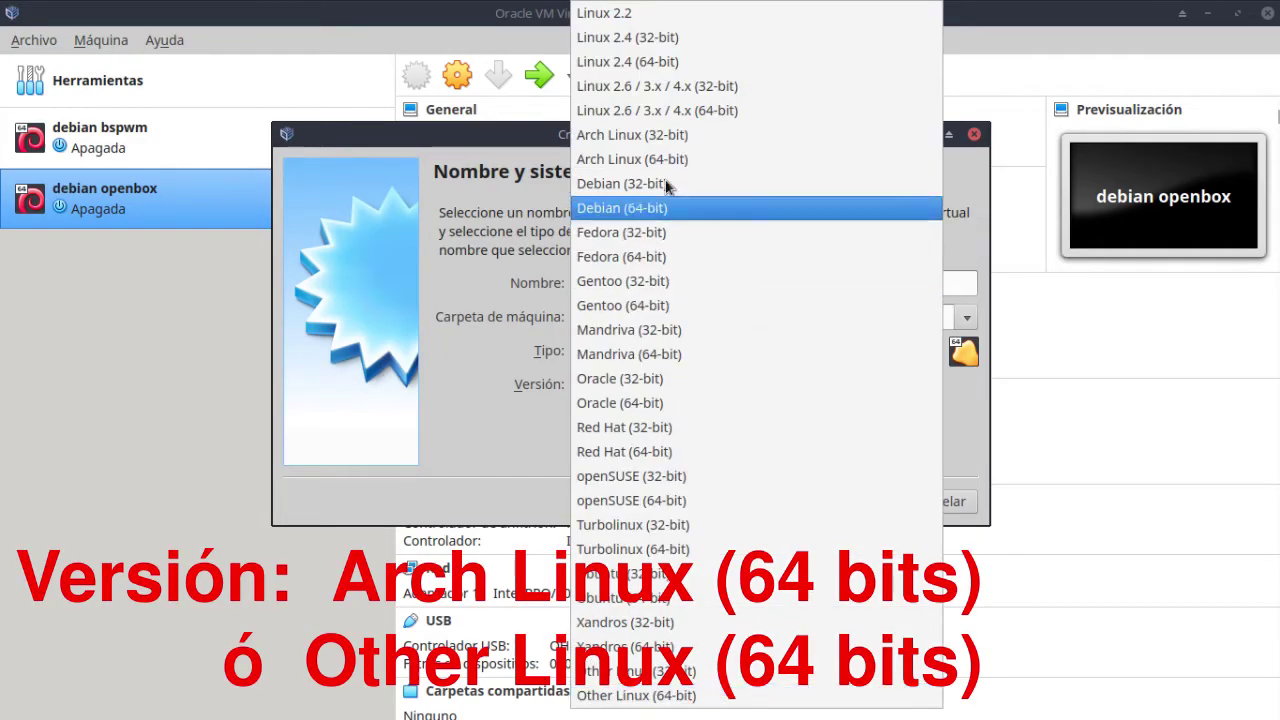
click(660, 696)
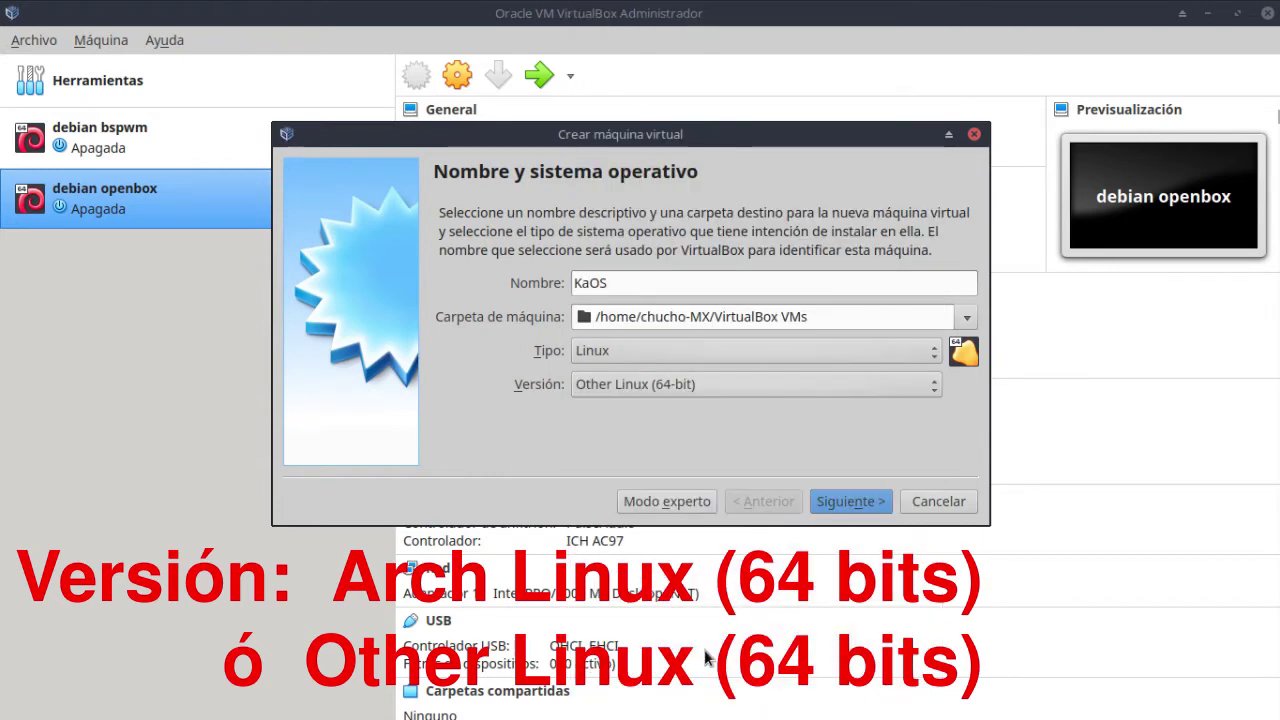
click(827, 505)
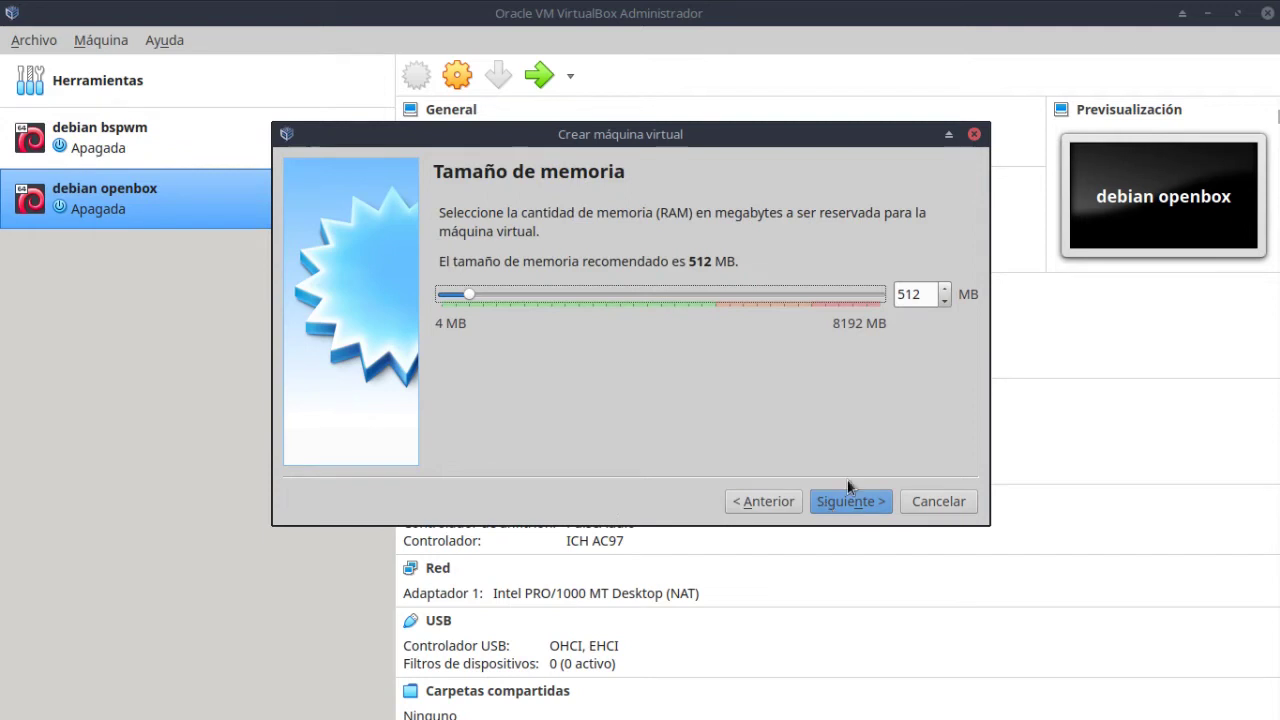
double_click(924, 294)
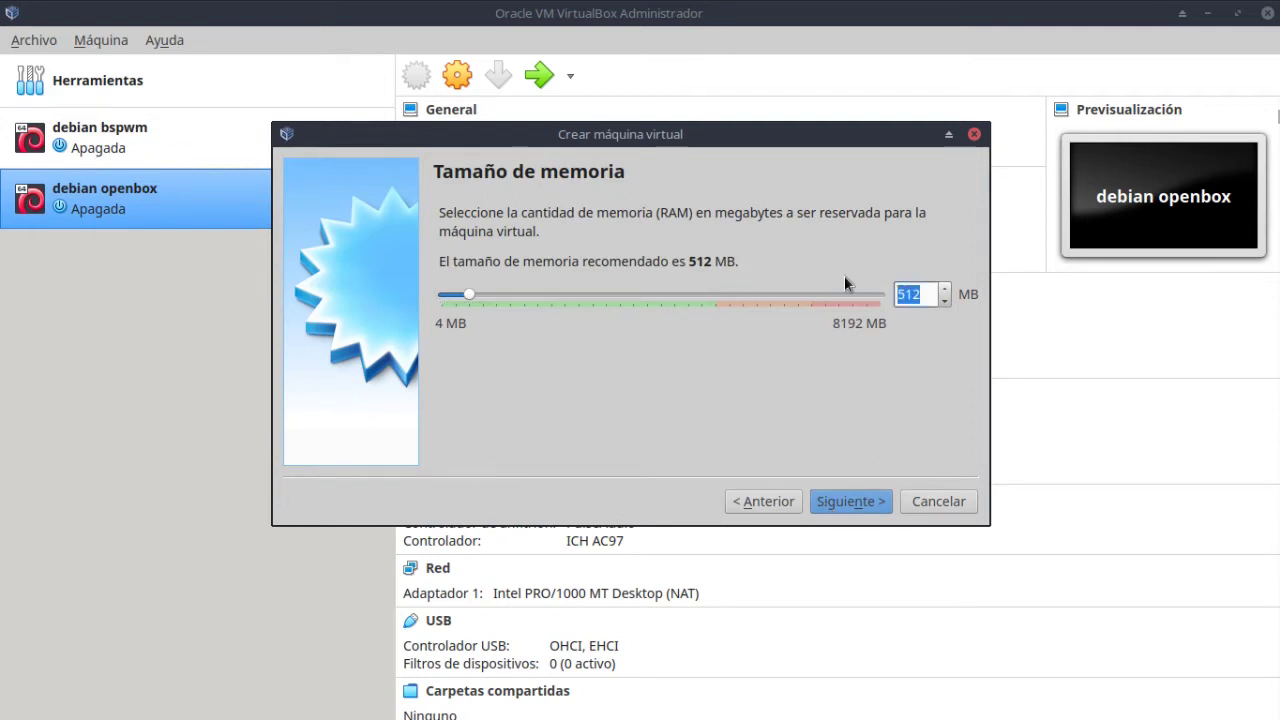
text(2048)
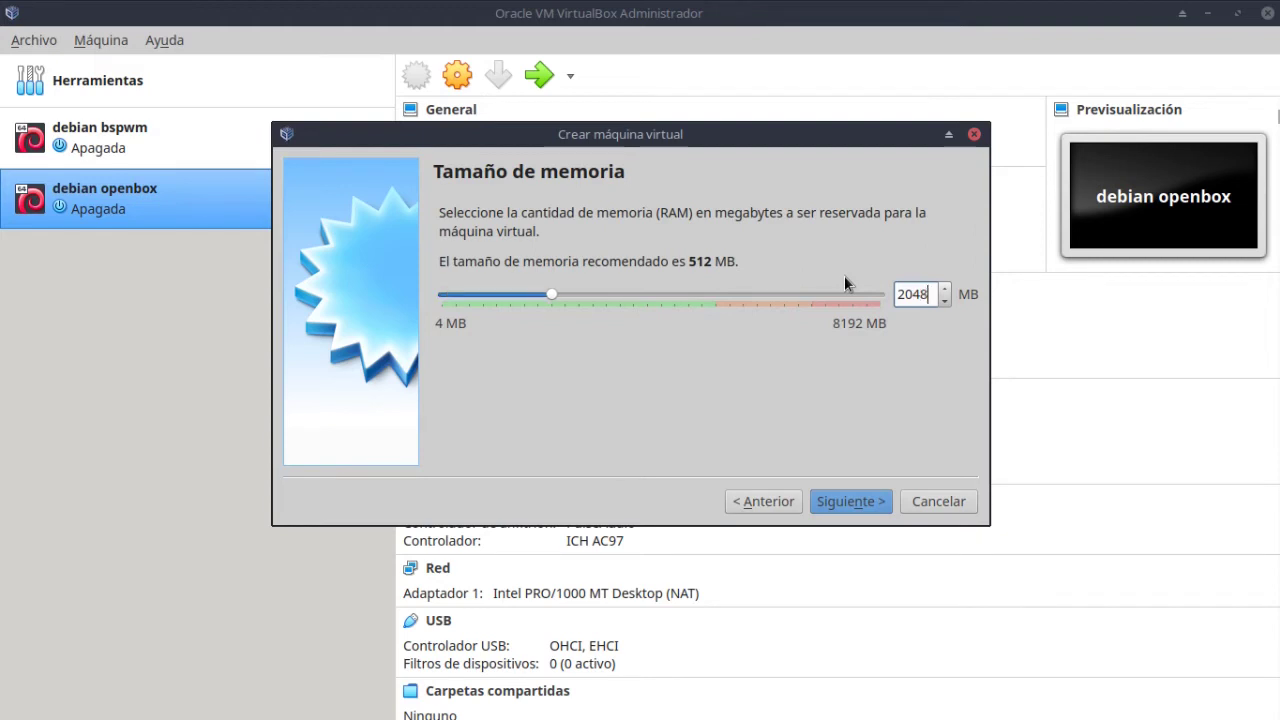
Choose to create a new fixed-size VDI virtual hard disk.
click(851, 500)
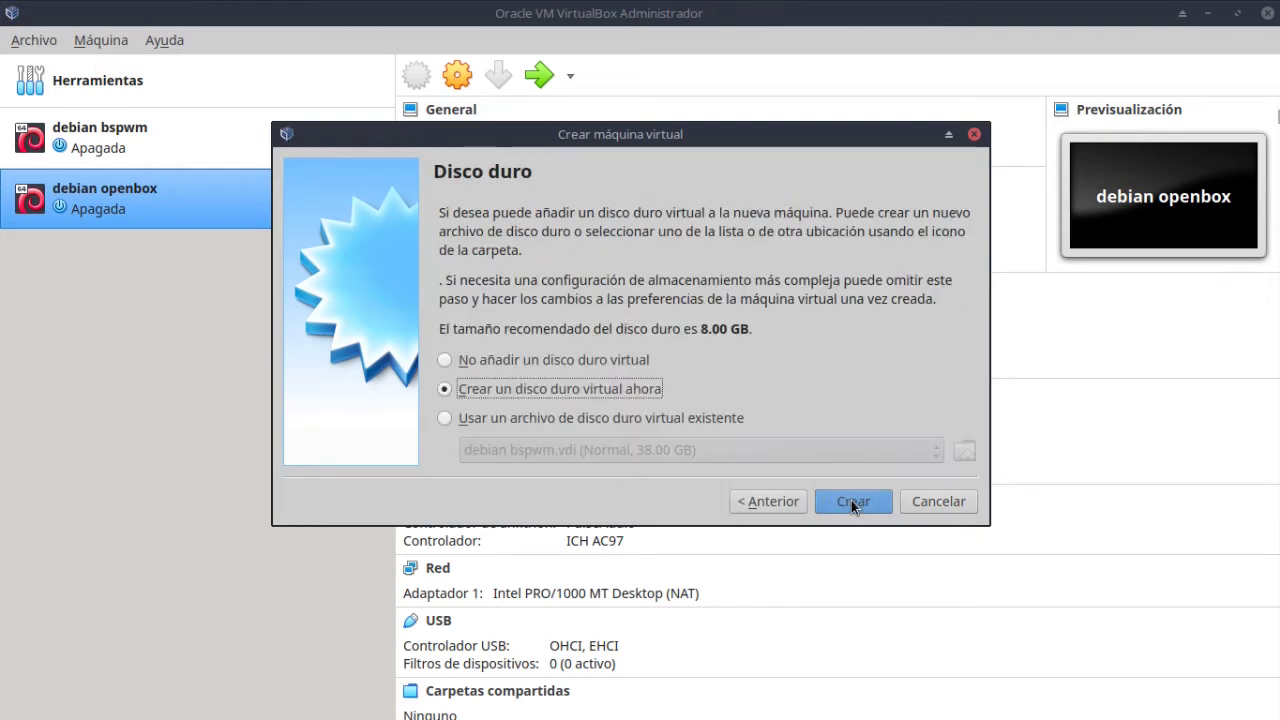
click(851, 500)
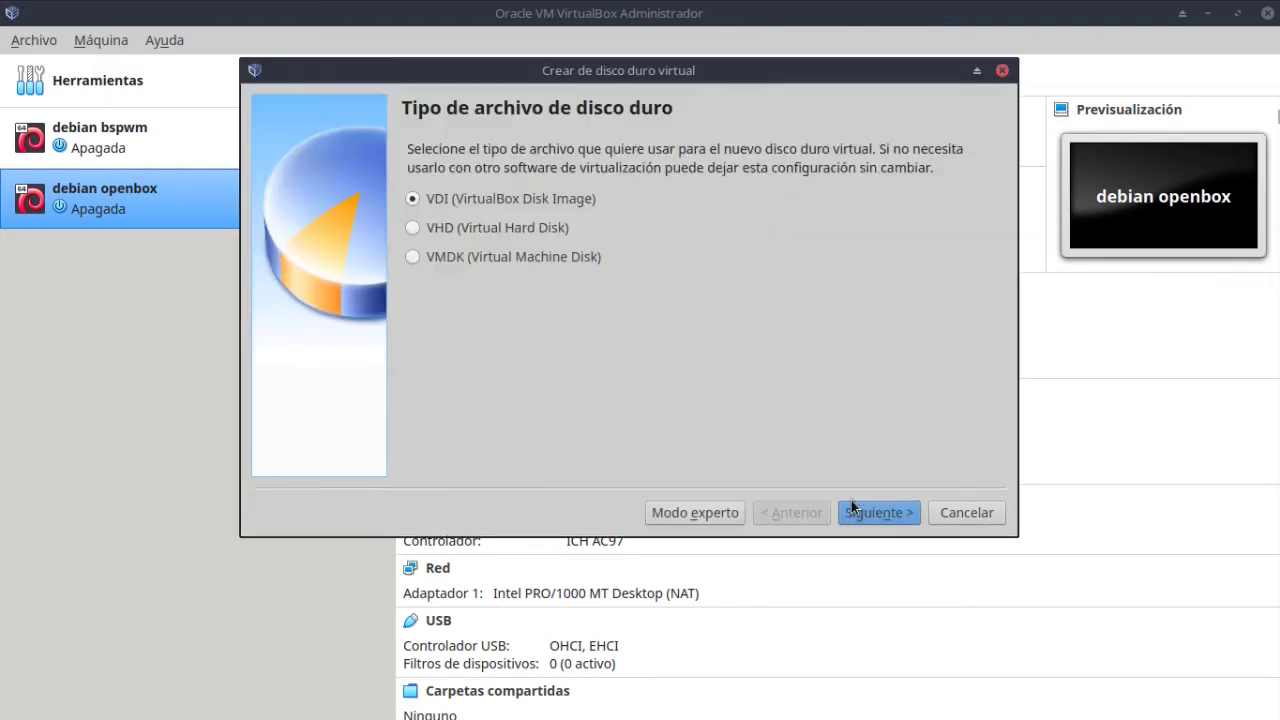
click(855, 513)
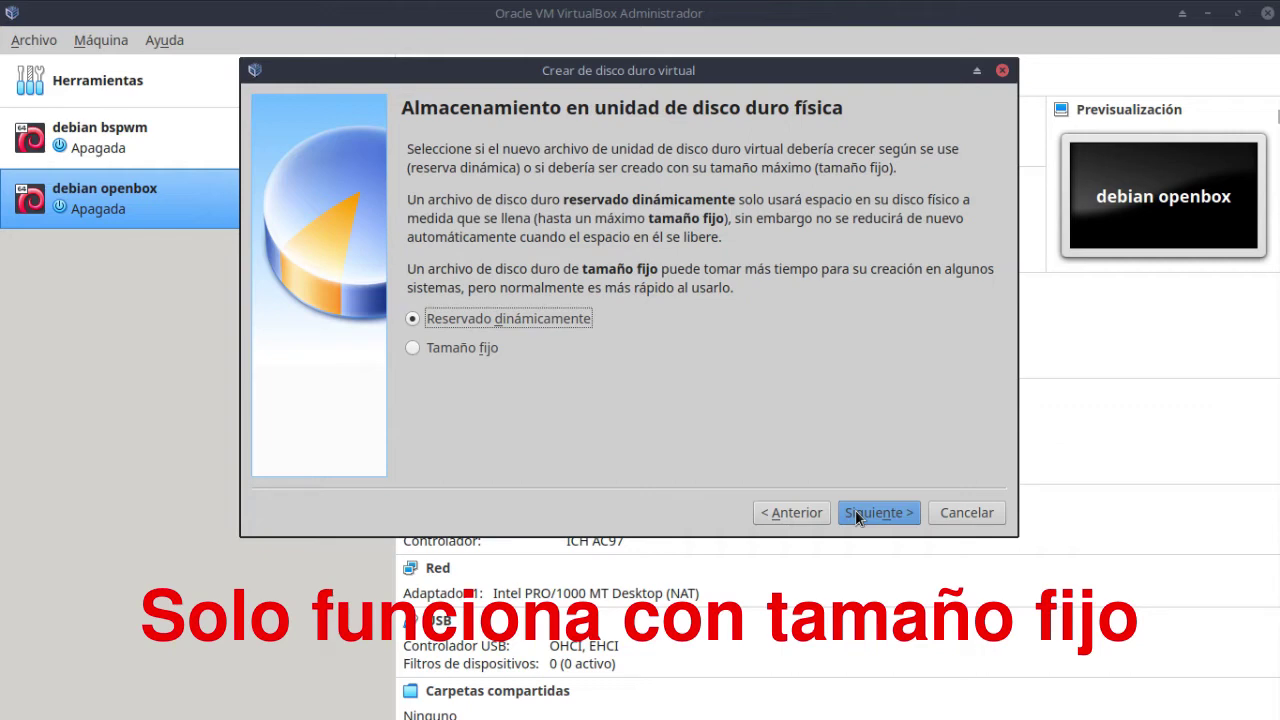
click(476, 347)
click(852, 510)
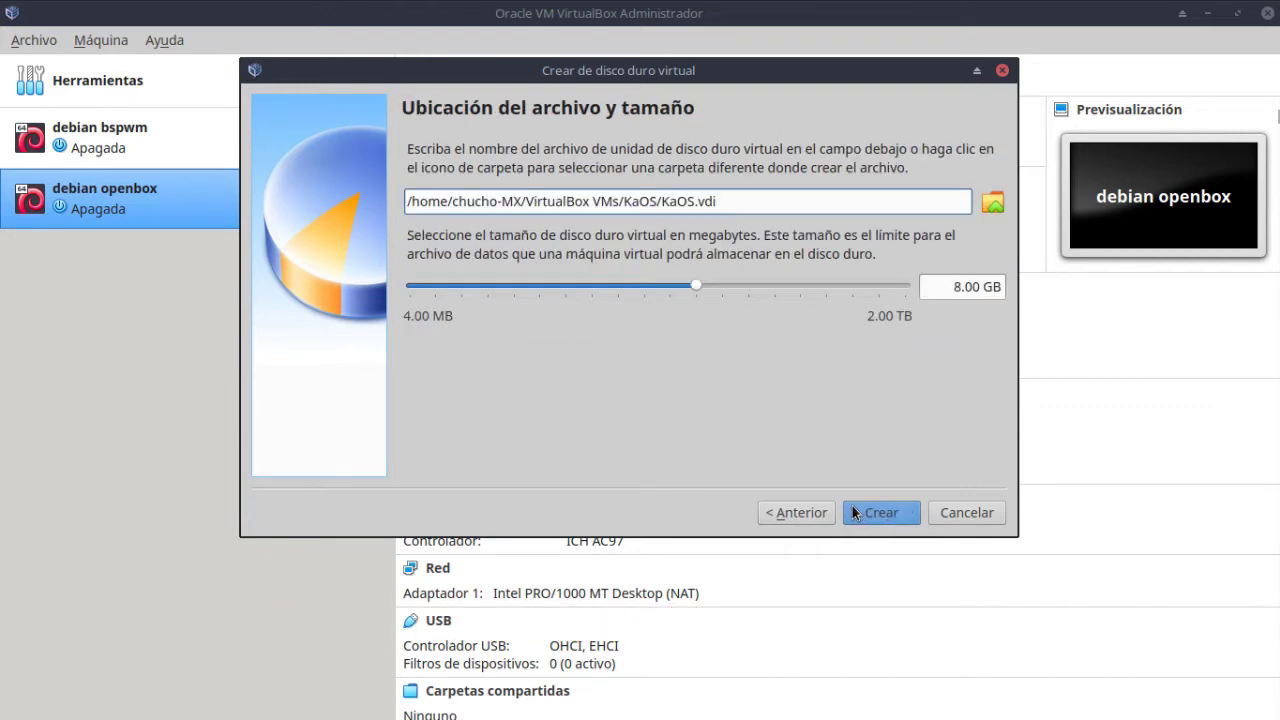
Set the disk size to 30 GB and create the disk.
click(940, 294)
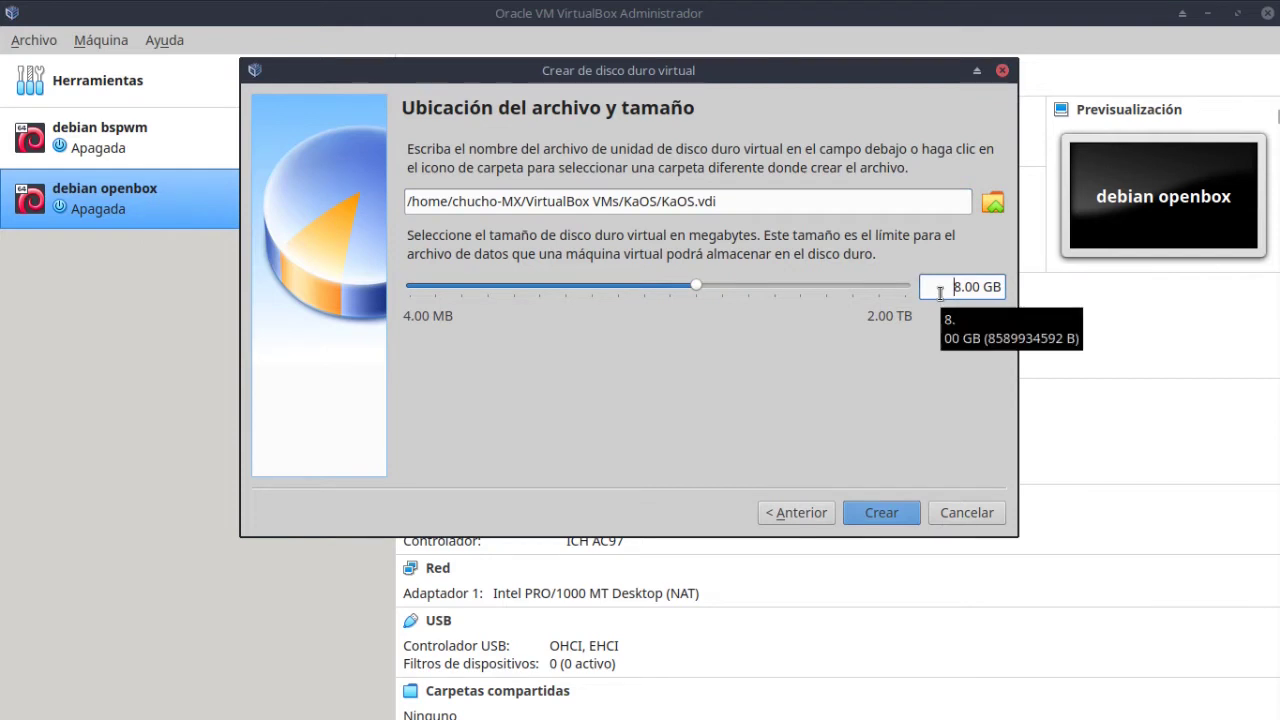
key(Delete)
text(3)
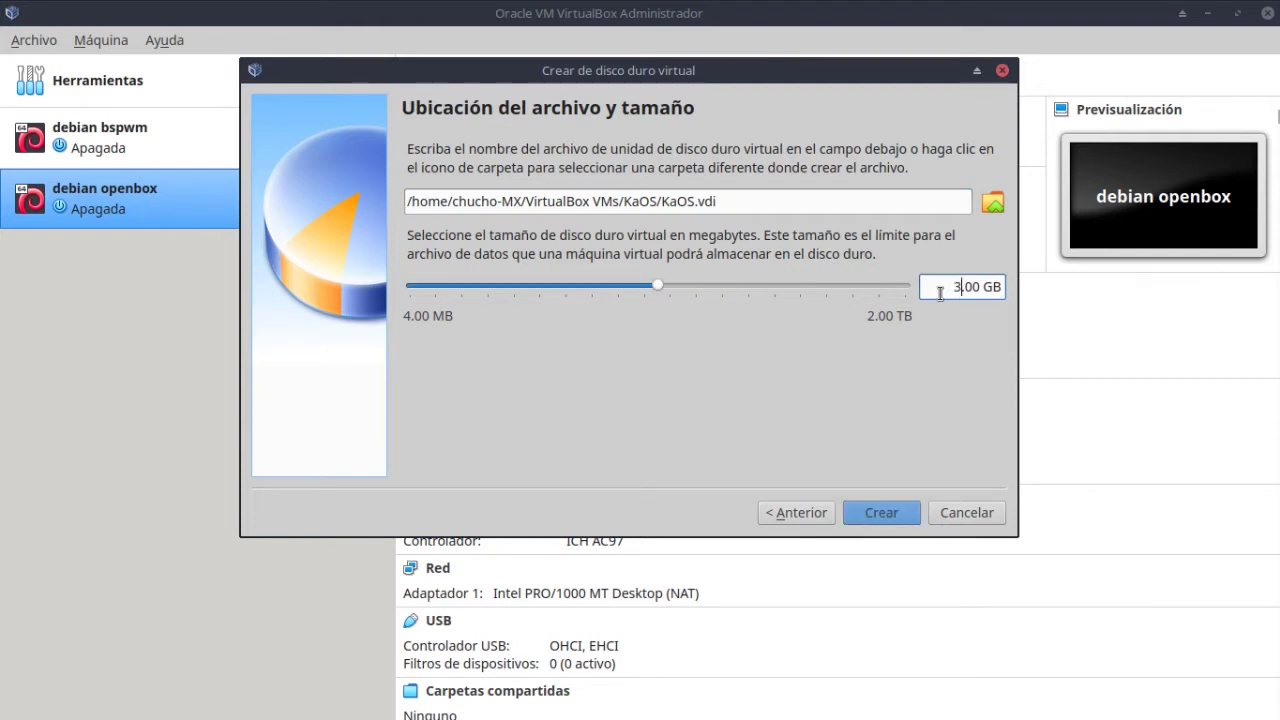
text(0)
key(BackSpace)
text(0)
click(872, 516)
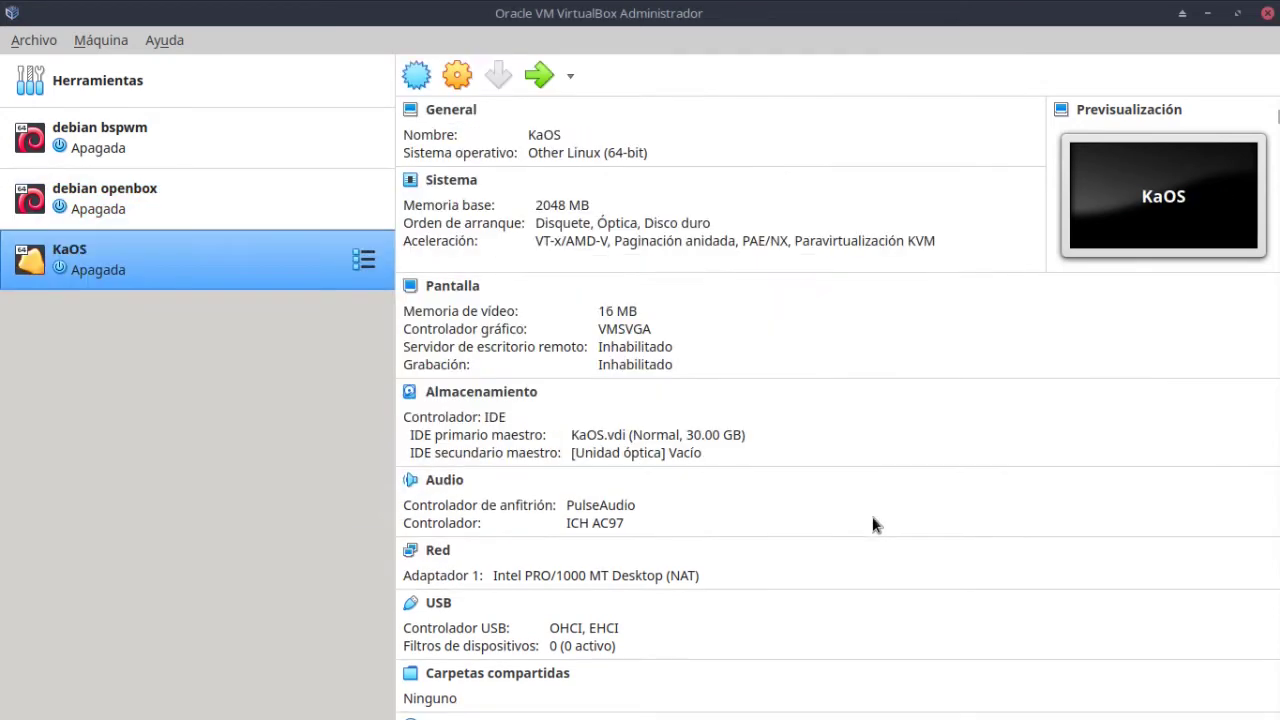
In the KaOS system settings, remove floppy from the boot order and set 2 processors.
click(458, 78)
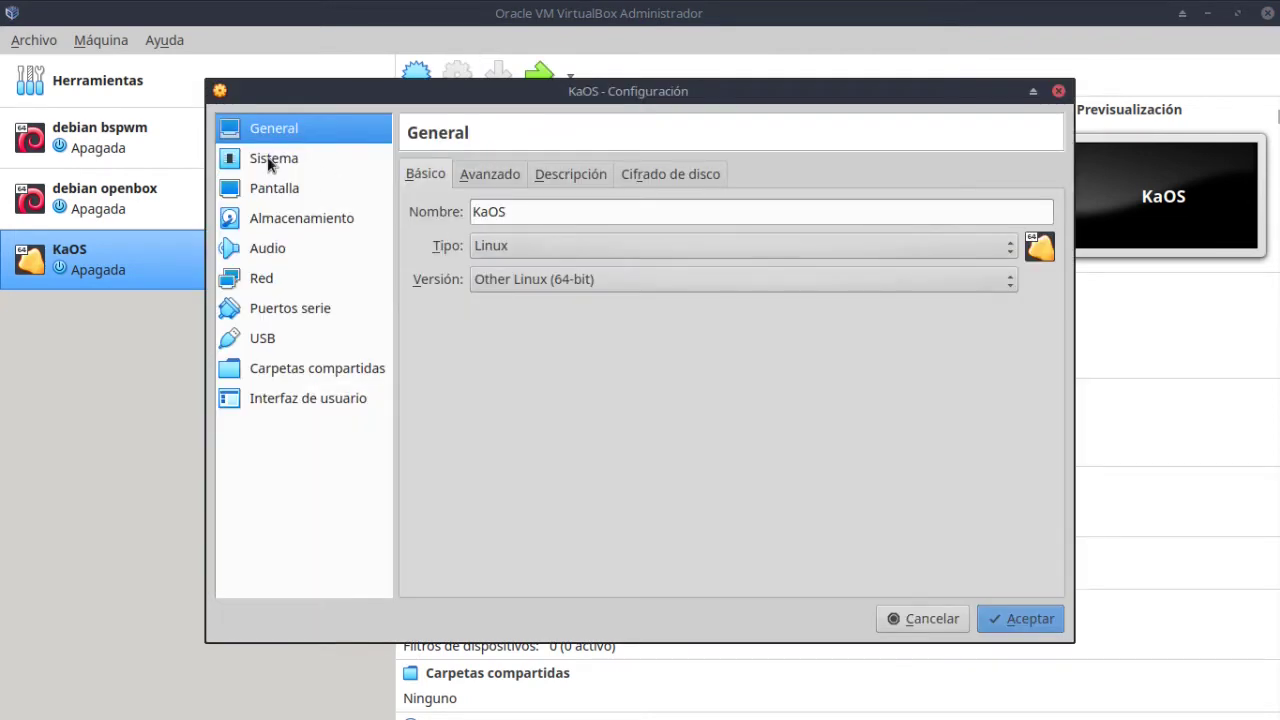
click(266, 163)
click(592, 266)
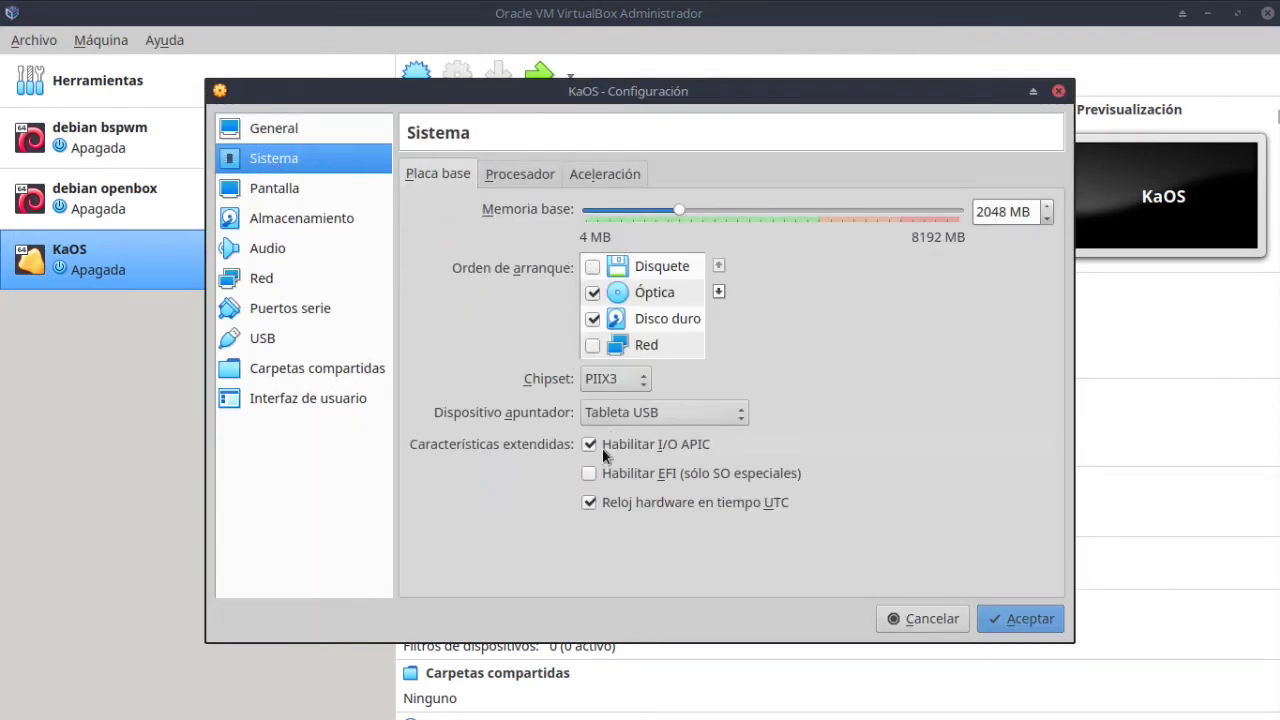
click(511, 176)
click(1048, 207)
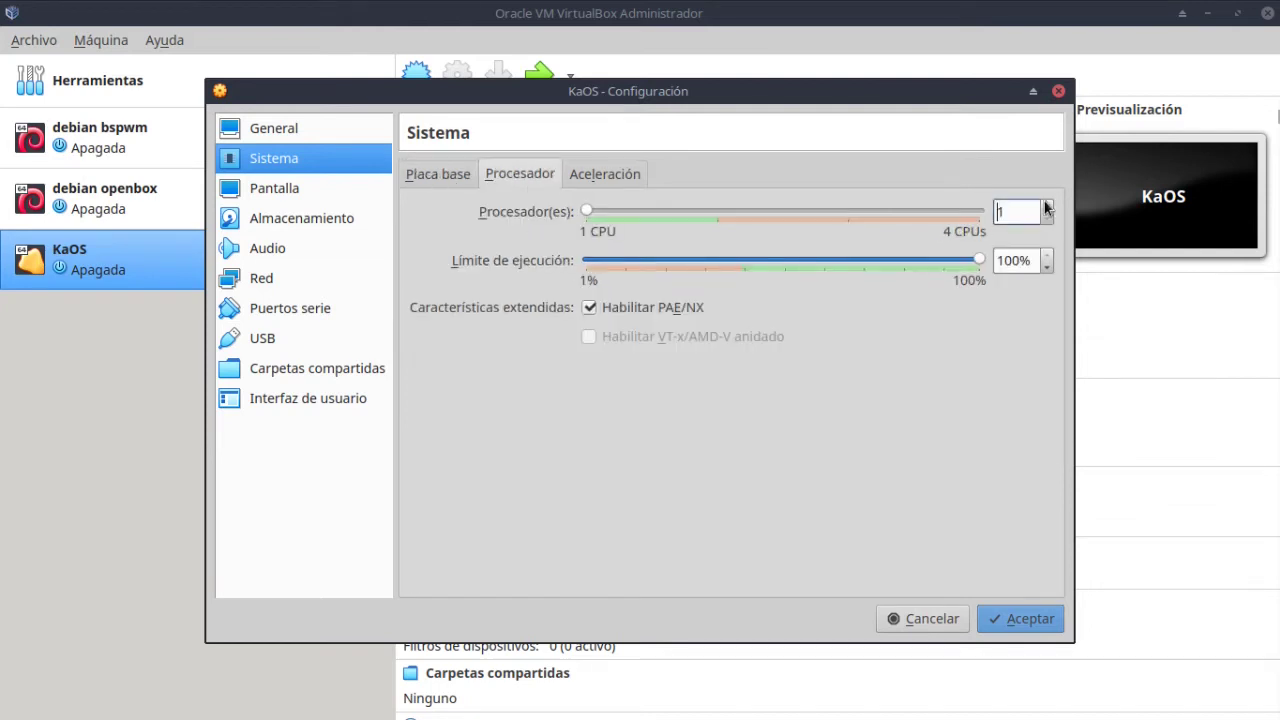
click(1048, 207)
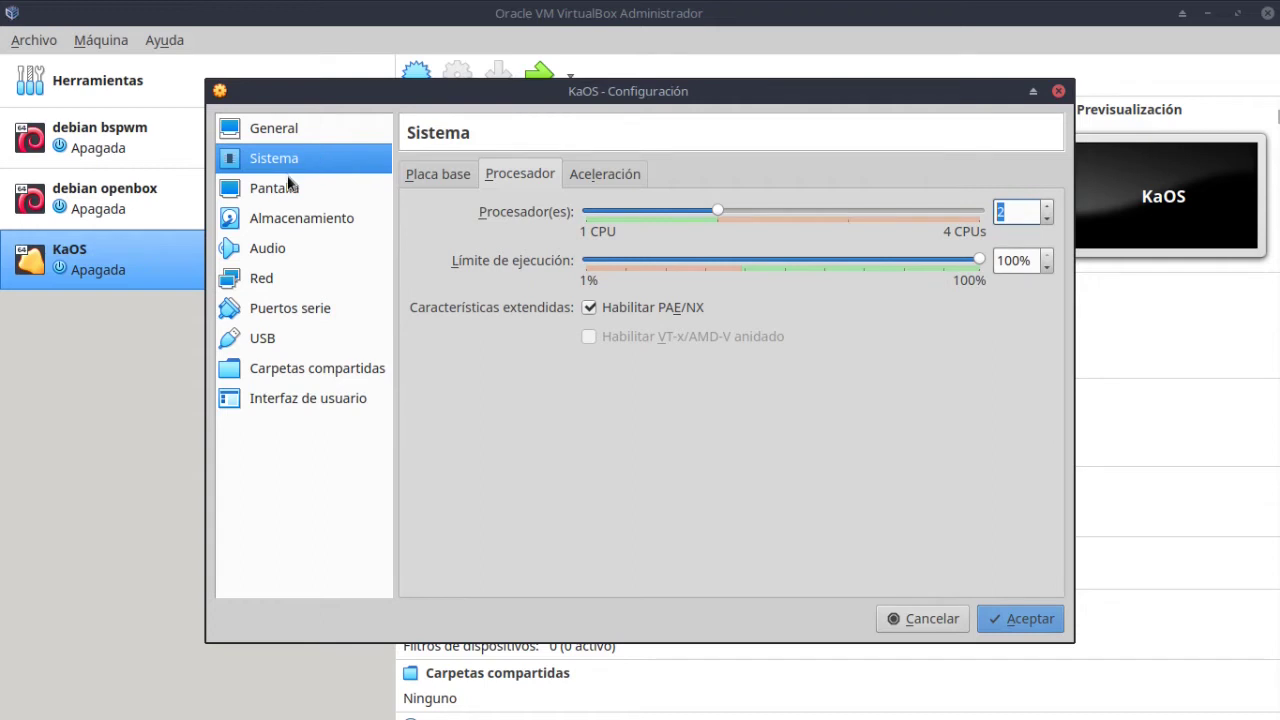
Raise video memory to 128 MB and save the settings.
click(260, 190)
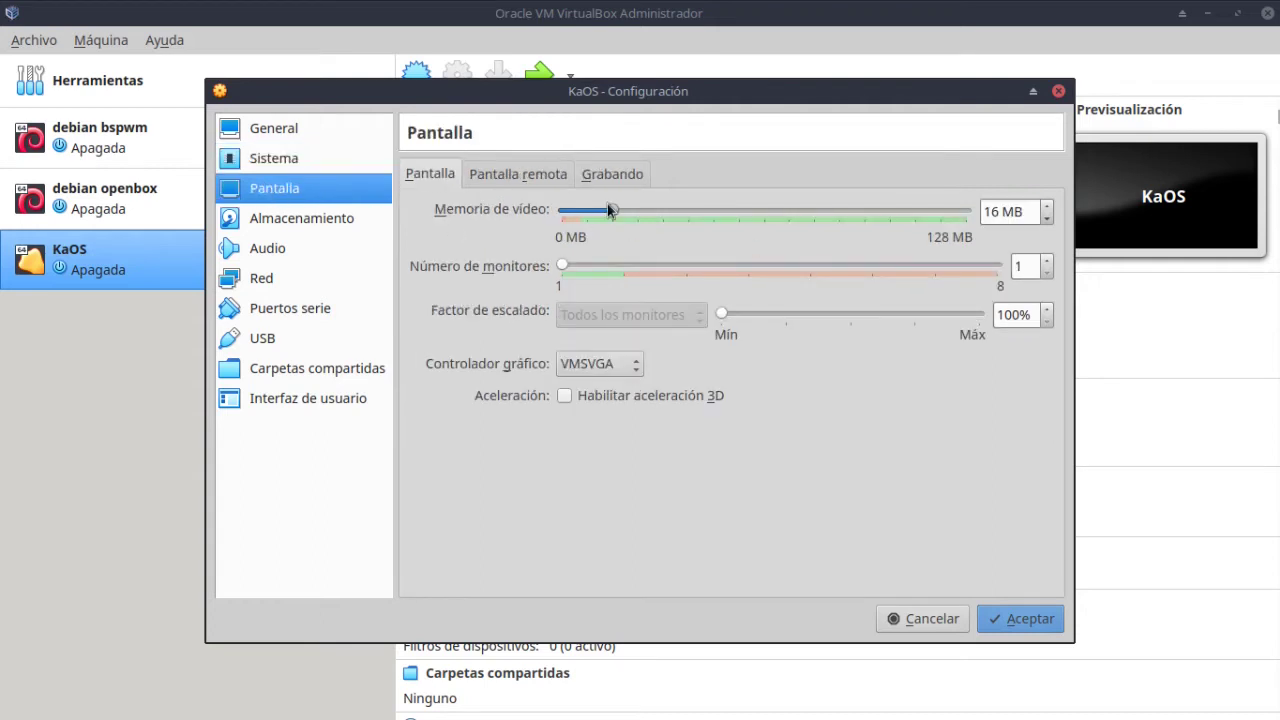
drag(630, 214, 975, 214)
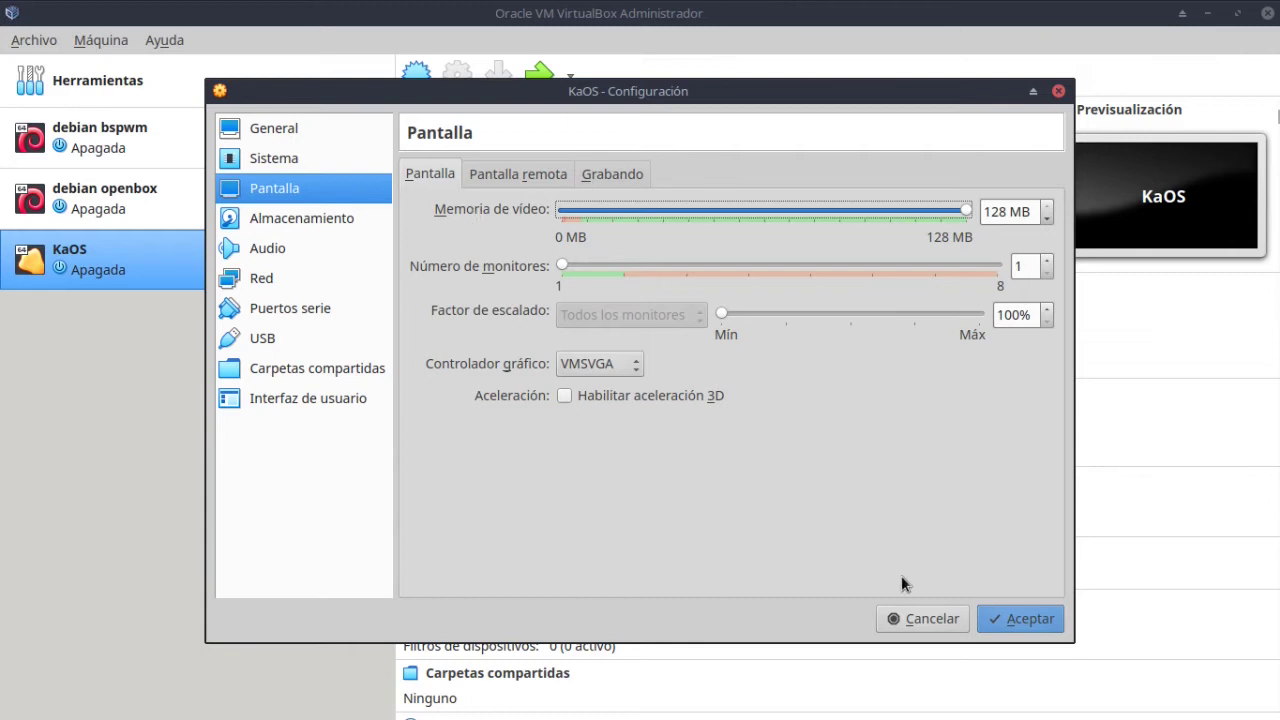
click(1020, 618)
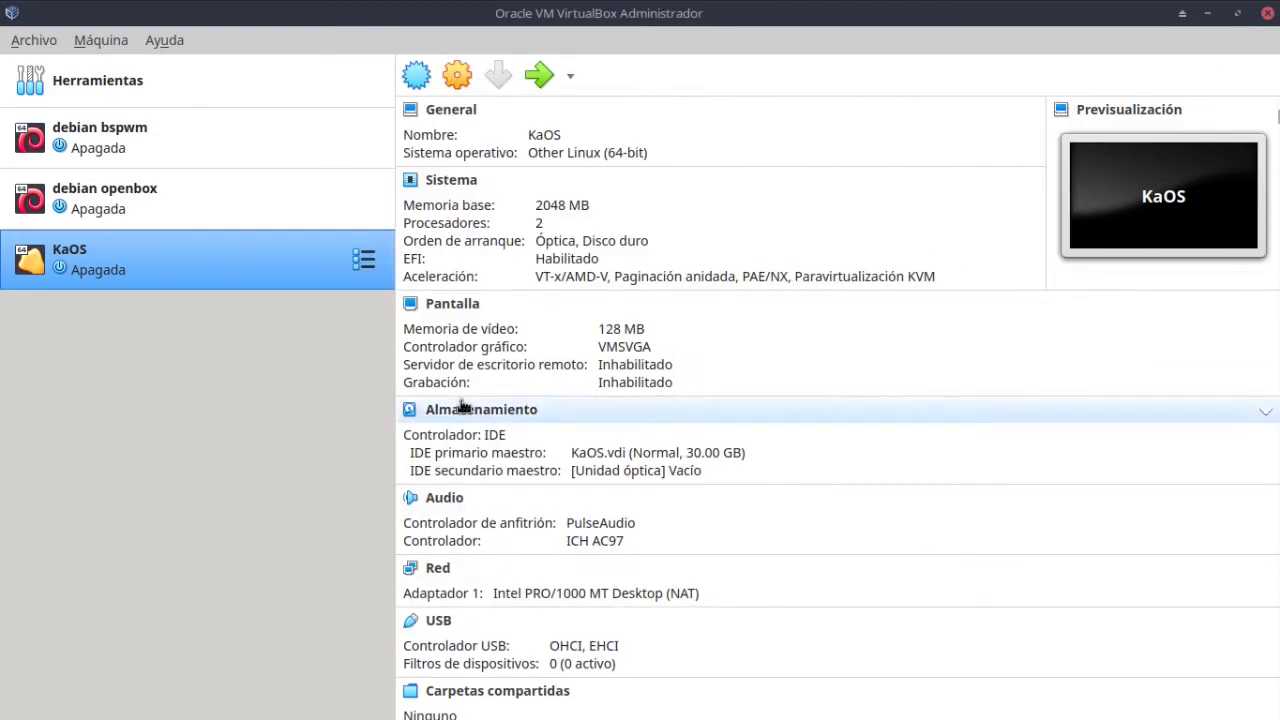
Start the KaOS VM with KaOS-2021.01-x86_64.iso from Downloads as its startup disk.
double_click(103, 265)
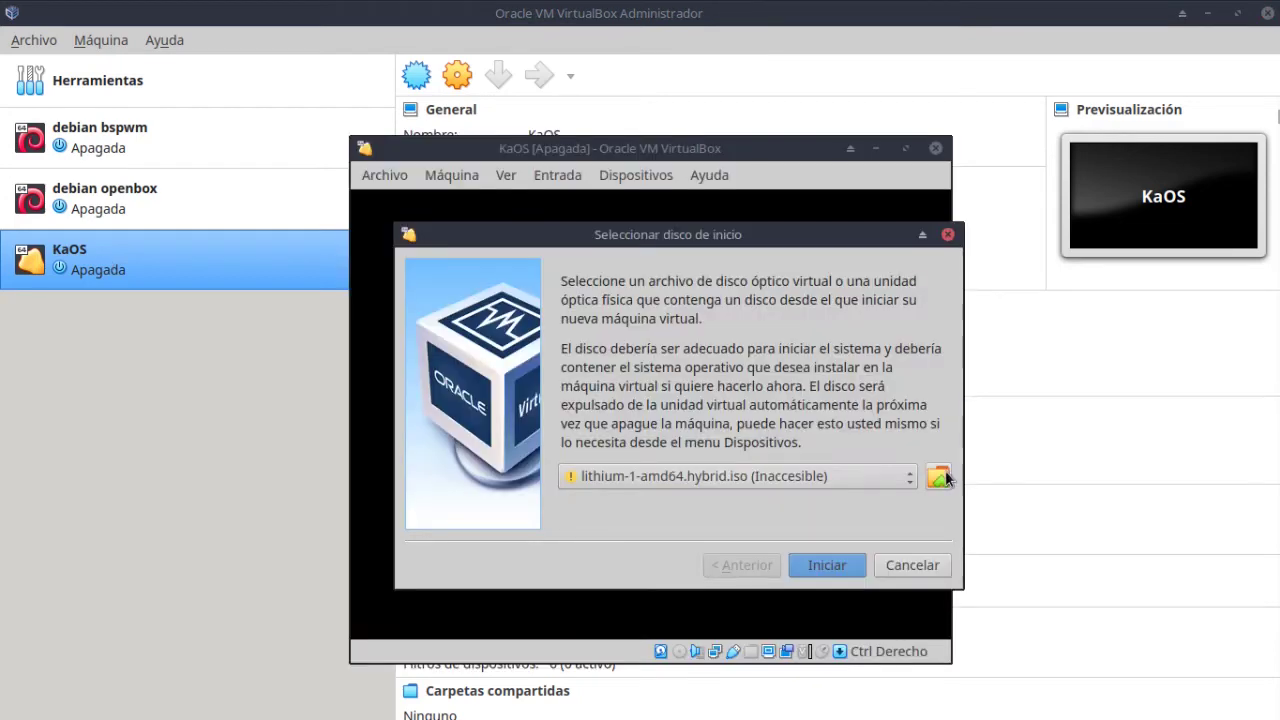
click(940, 477)
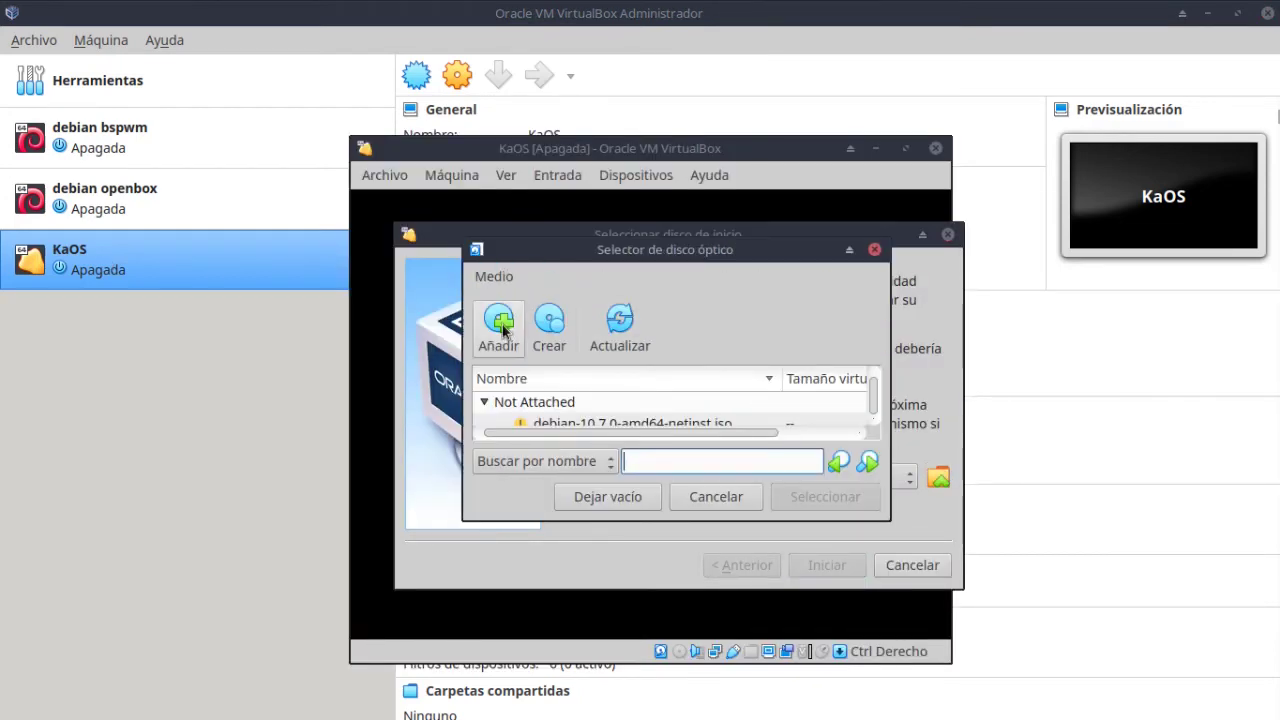
click(503, 326)
click(283, 287)
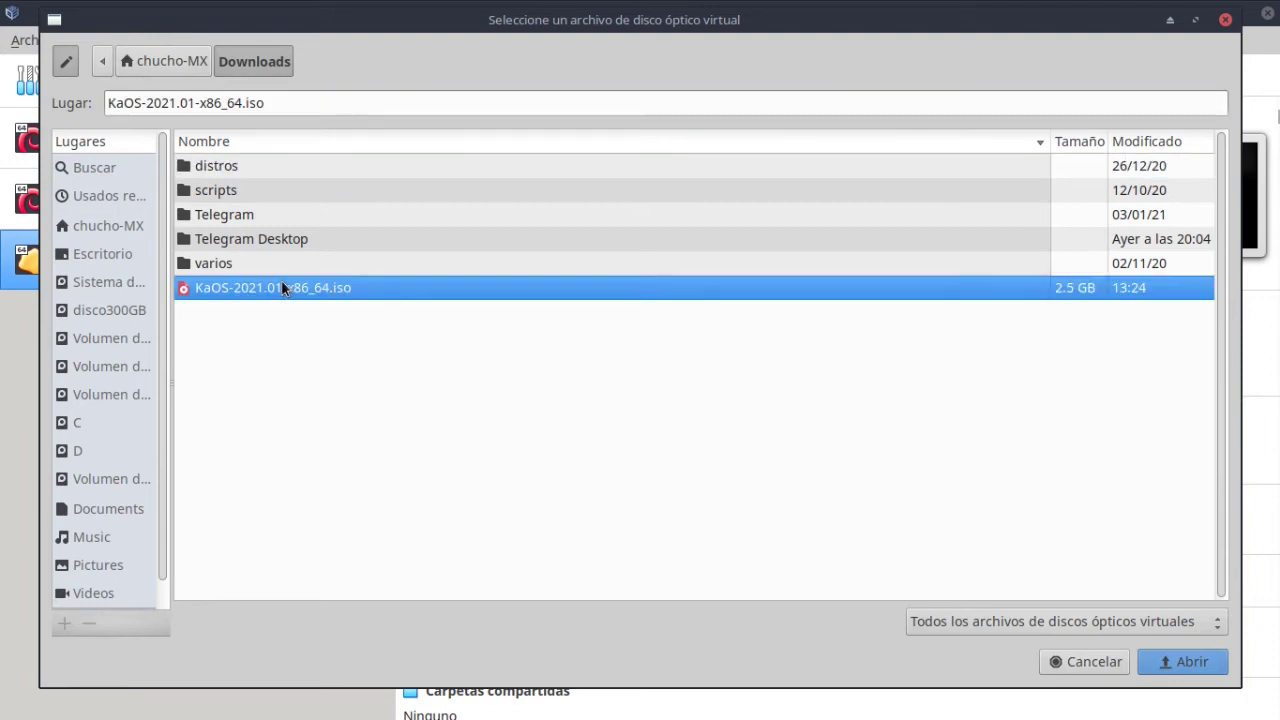
click(1190, 664)
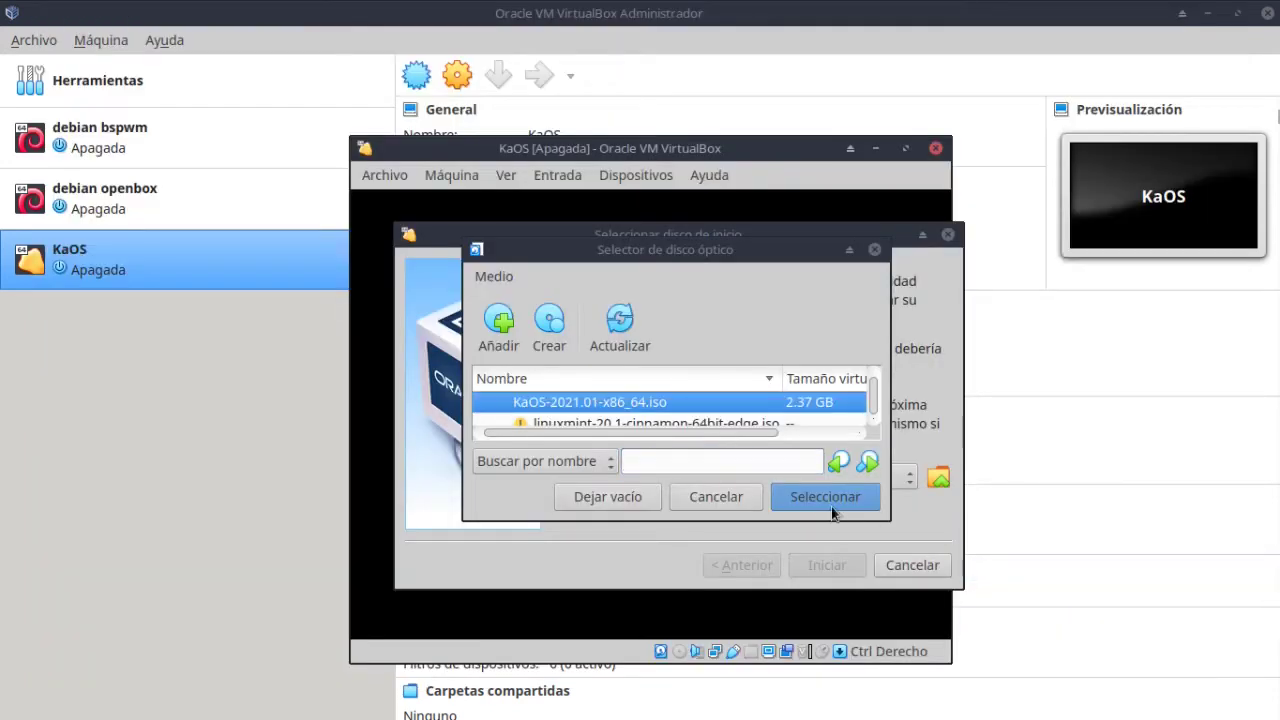
click(813, 495)
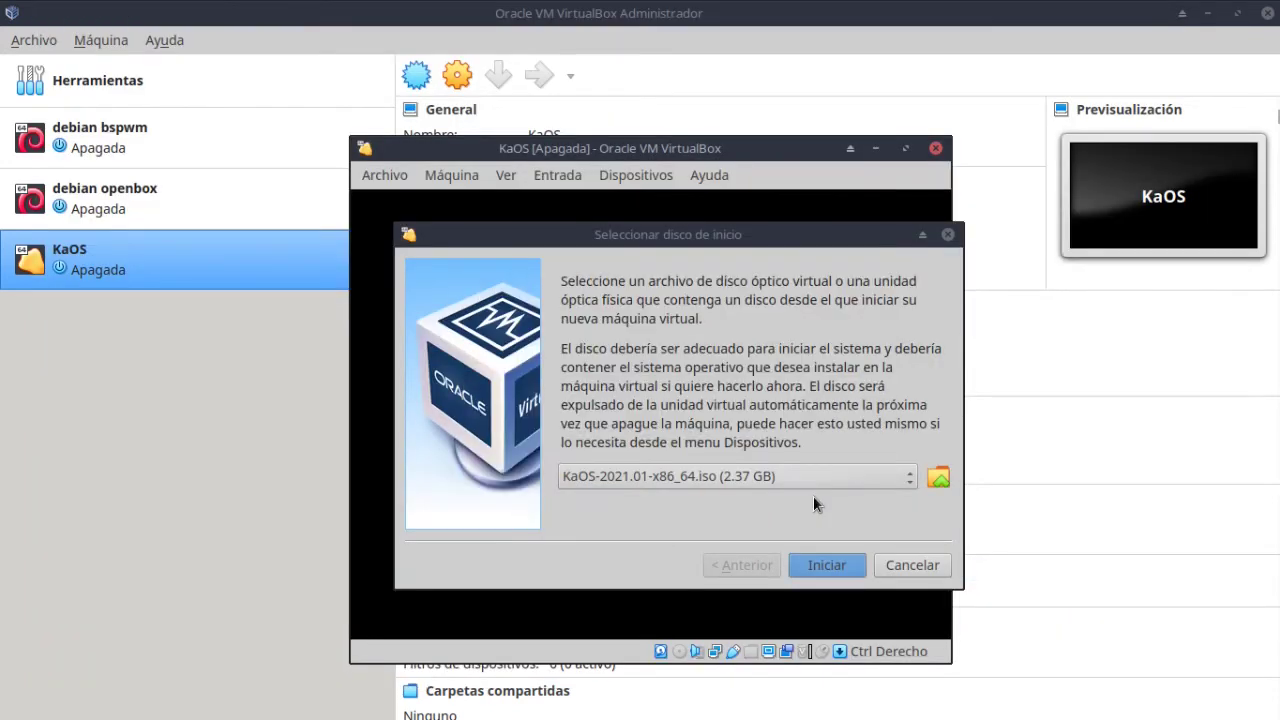
click(831, 573)
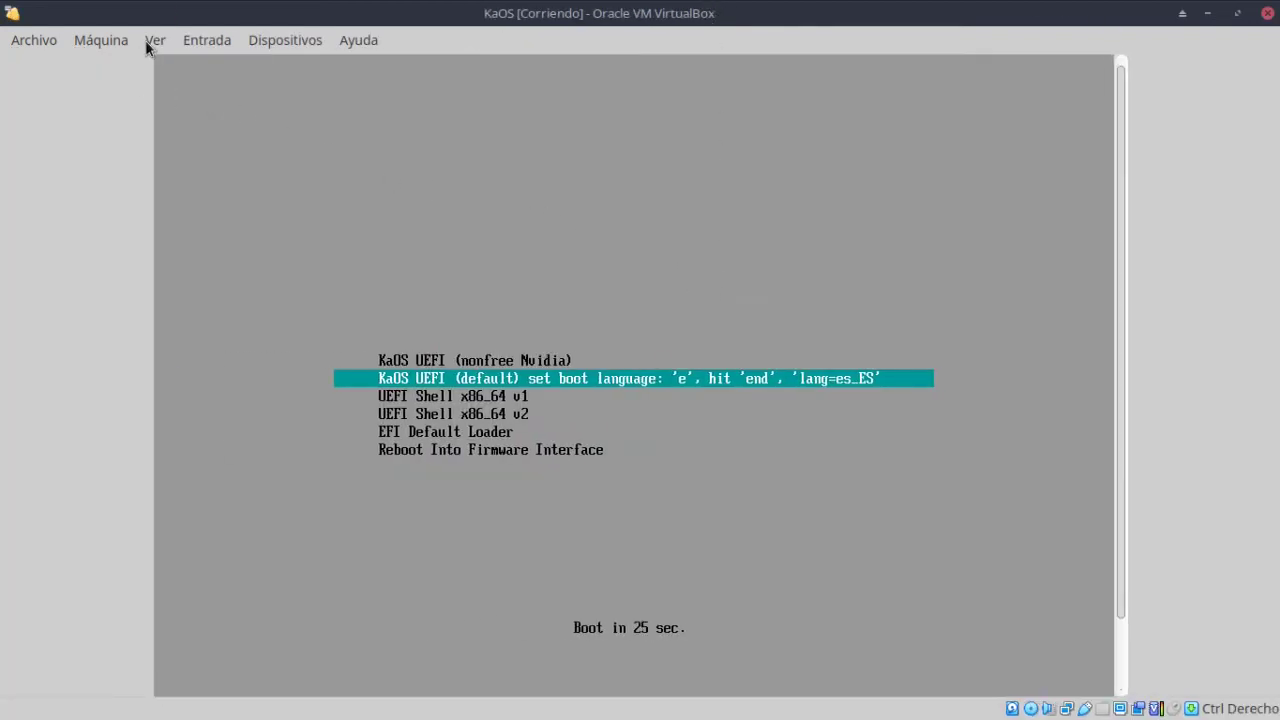
Switch the VM to full-screen mode, capture keyboard and mouse, and boot the default KaOS entry.
click(152, 40)
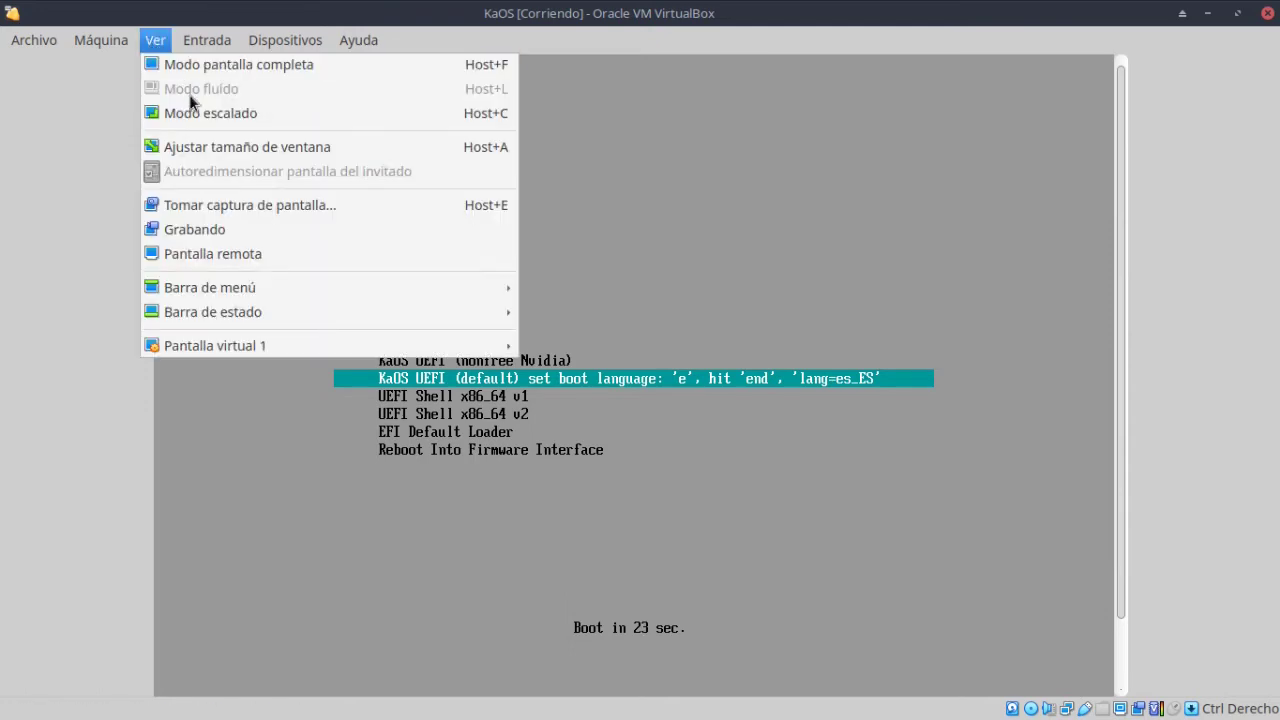
click(228, 68)
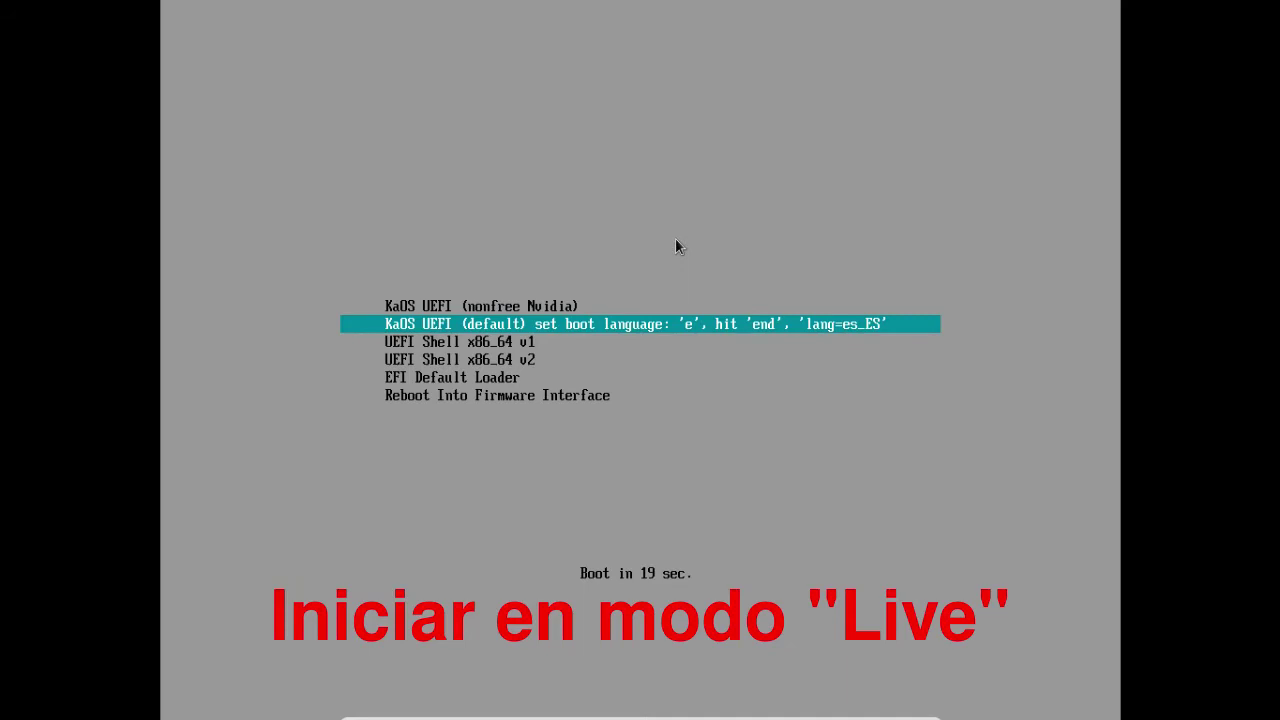
click(676, 245)
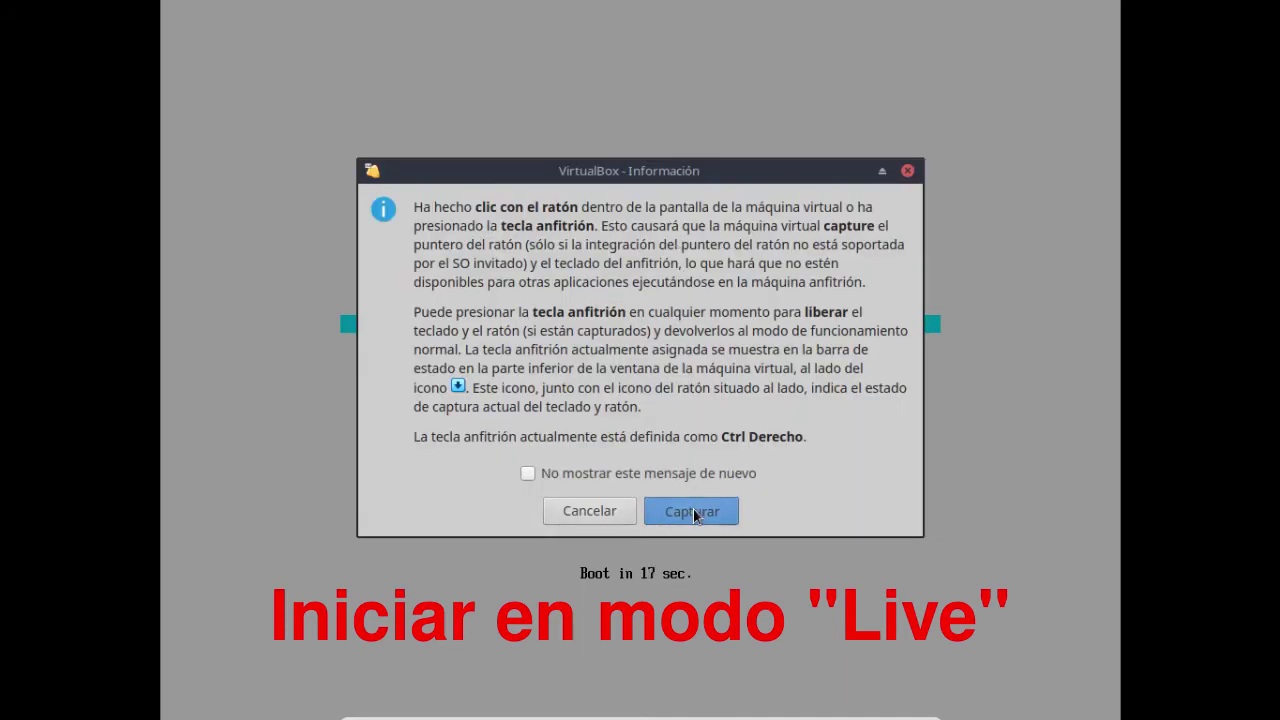
click(693, 510)
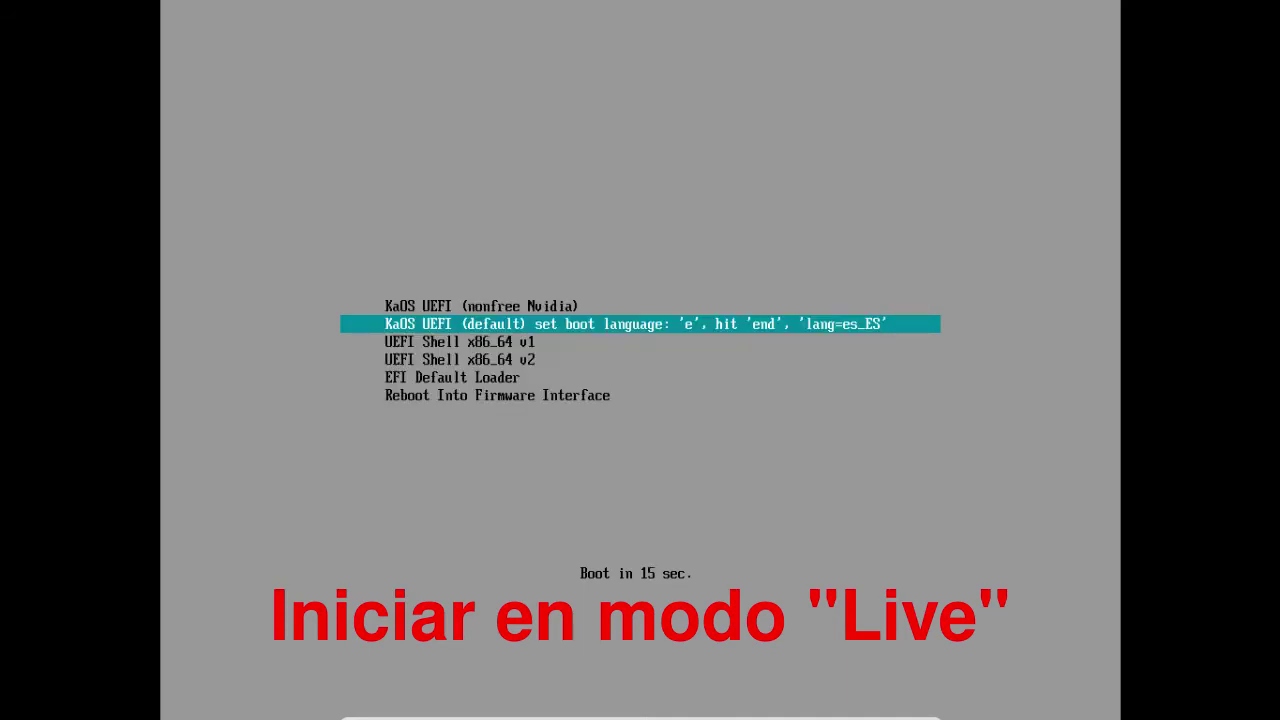
key(Return)
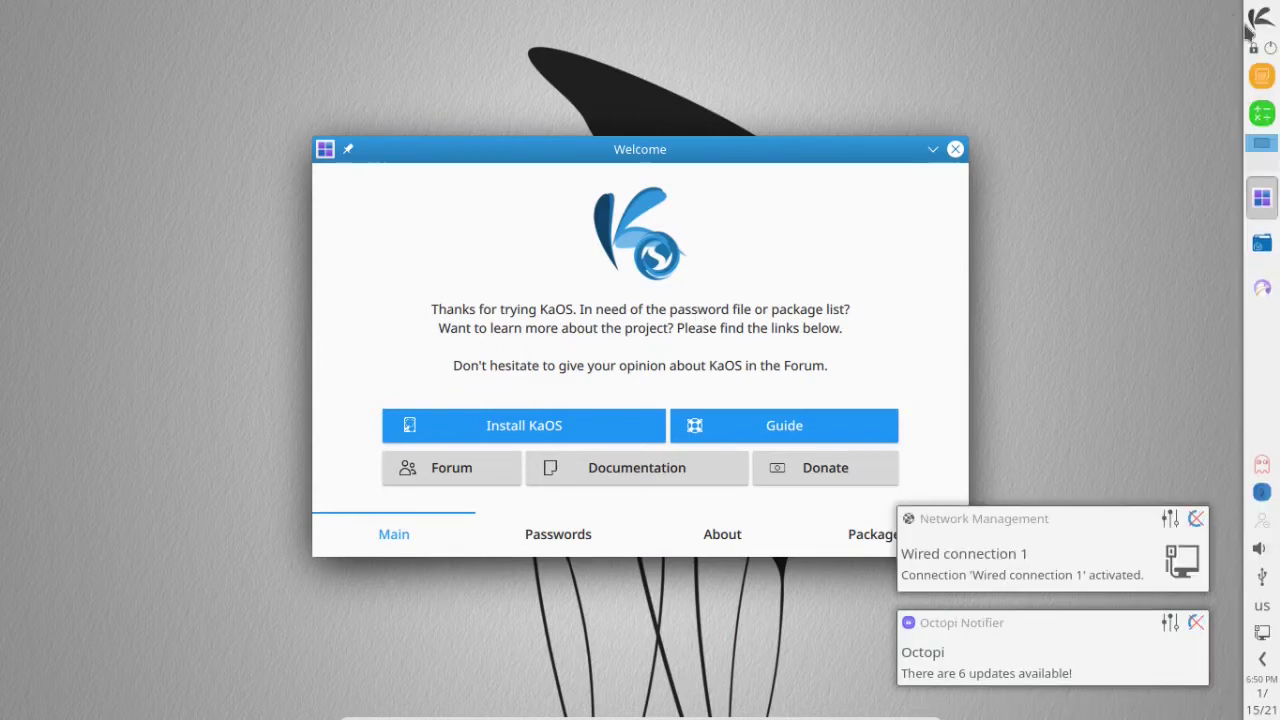
Browse the KaOS application launcher, close it, then start Install KaOS from the Welcome window.
click(1259, 19)
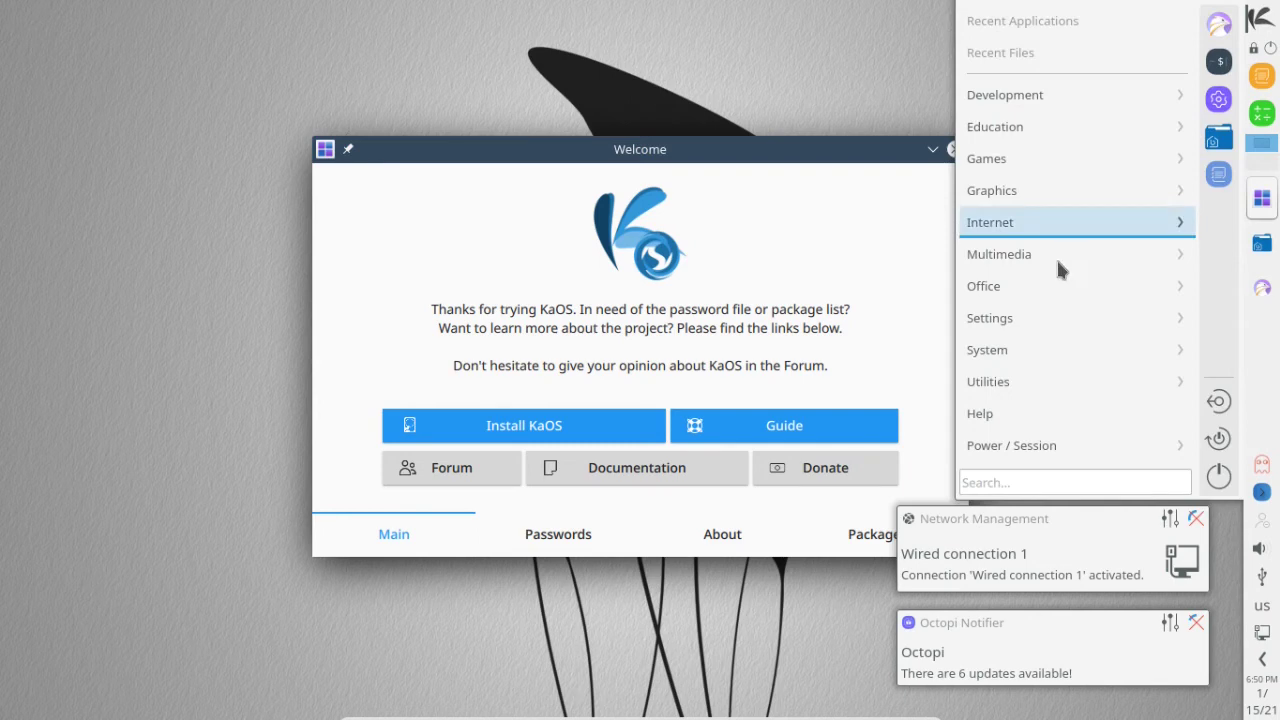
mouse_move(1008, 228)
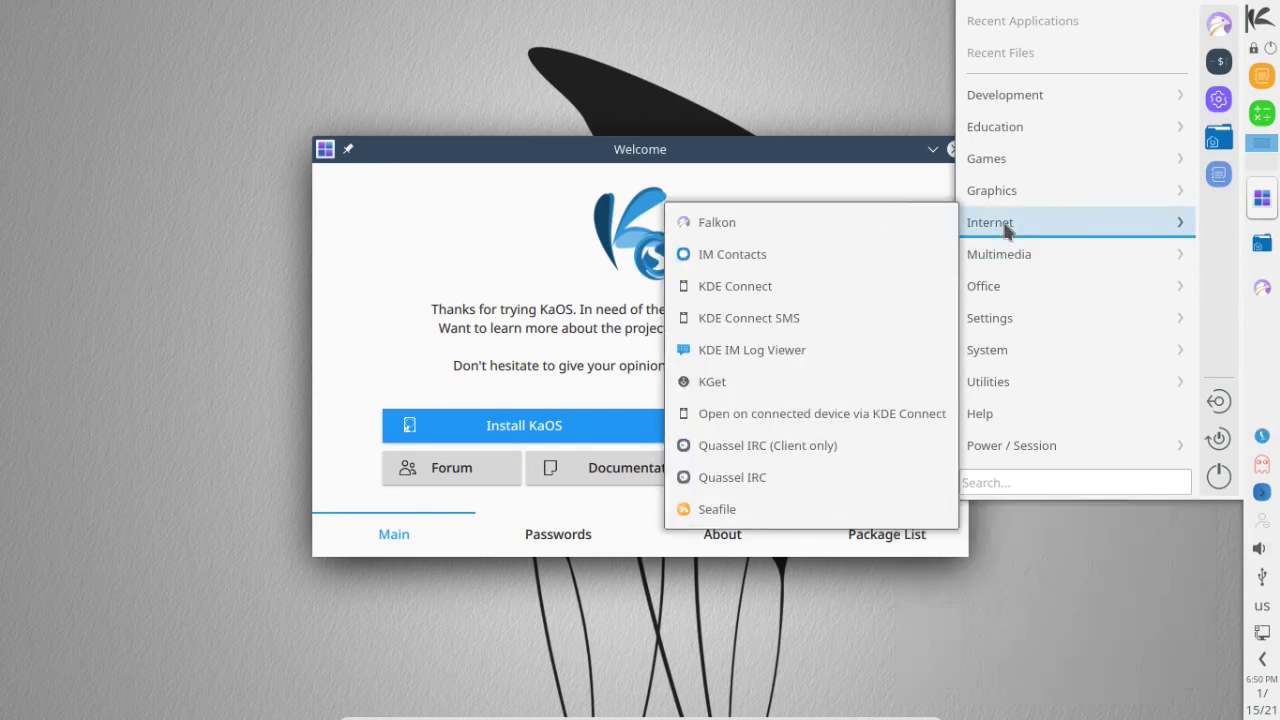
mouse_move(1004, 190)
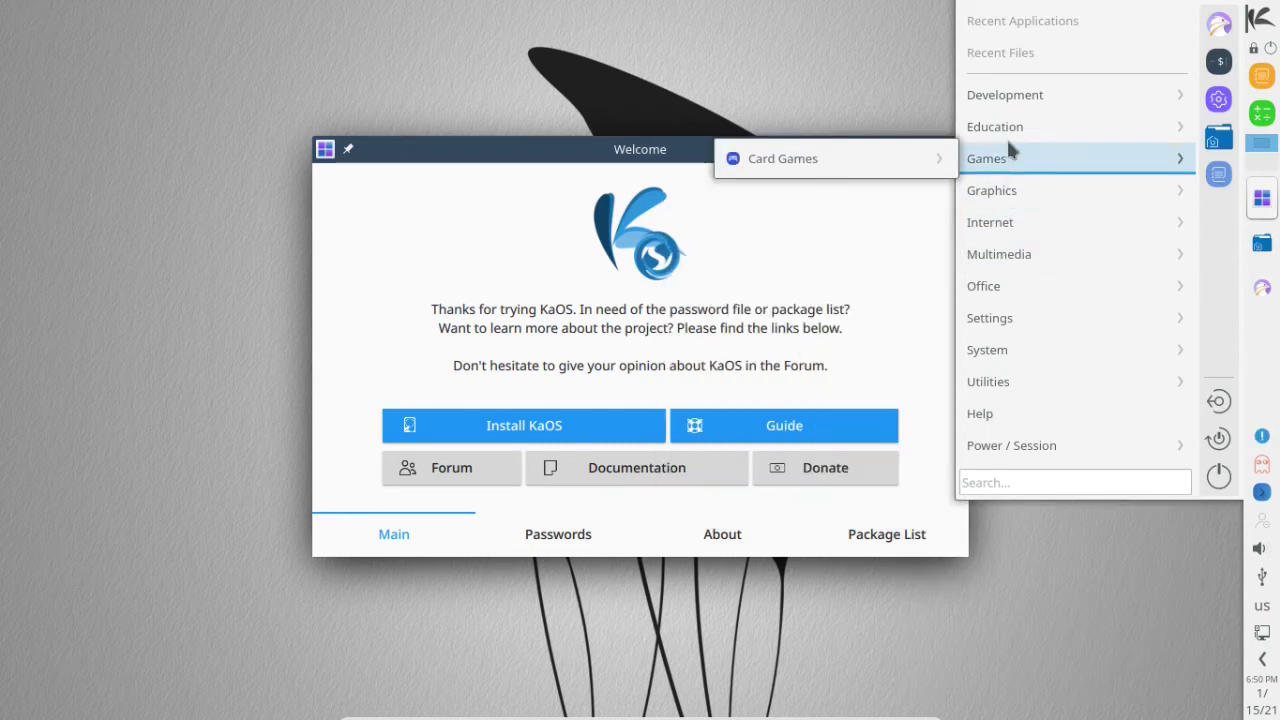
click(724, 88)
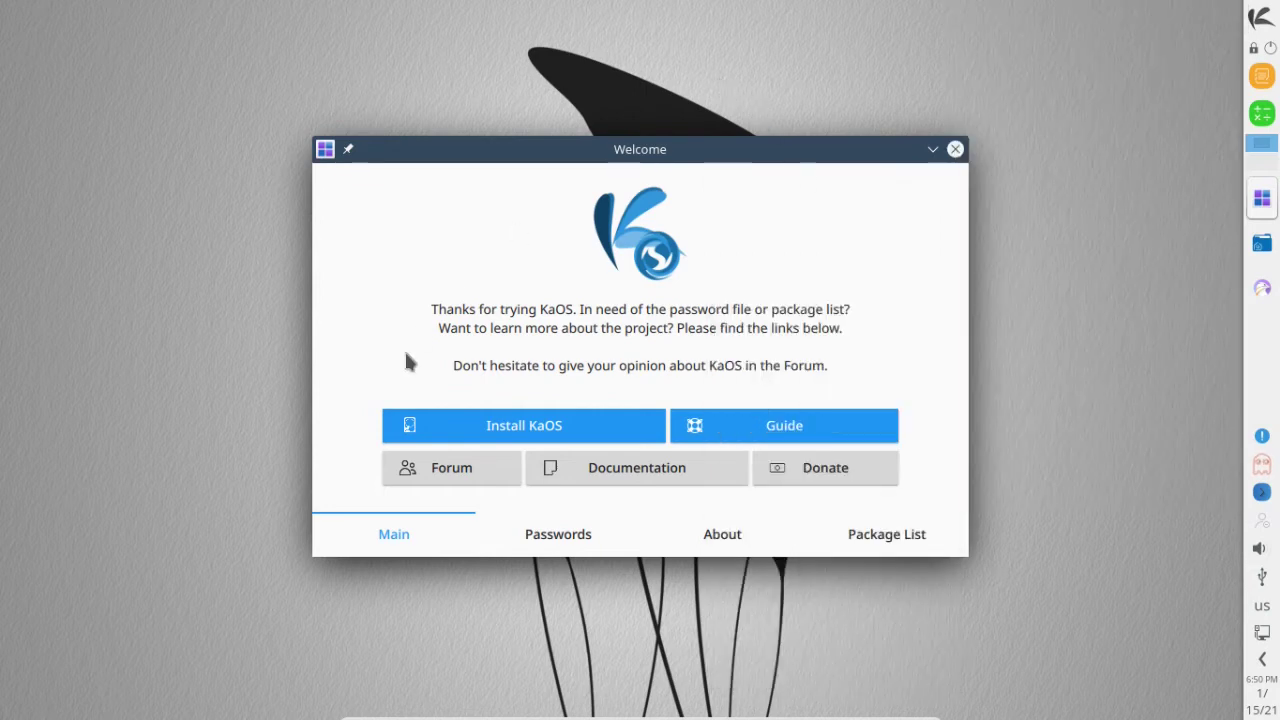
click(452, 426)
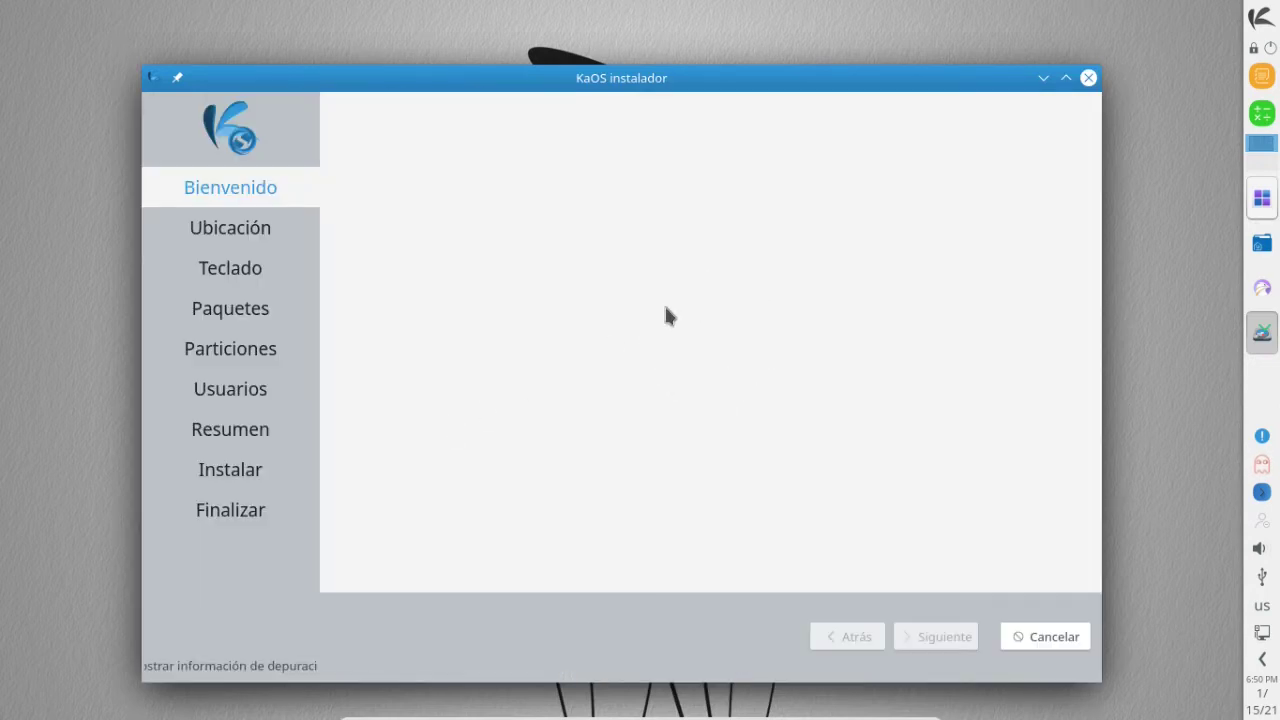
Maximize the installer, accept the language, America/Bogota timezone and keyboard, and choose LibreOffice.
click(1066, 78)
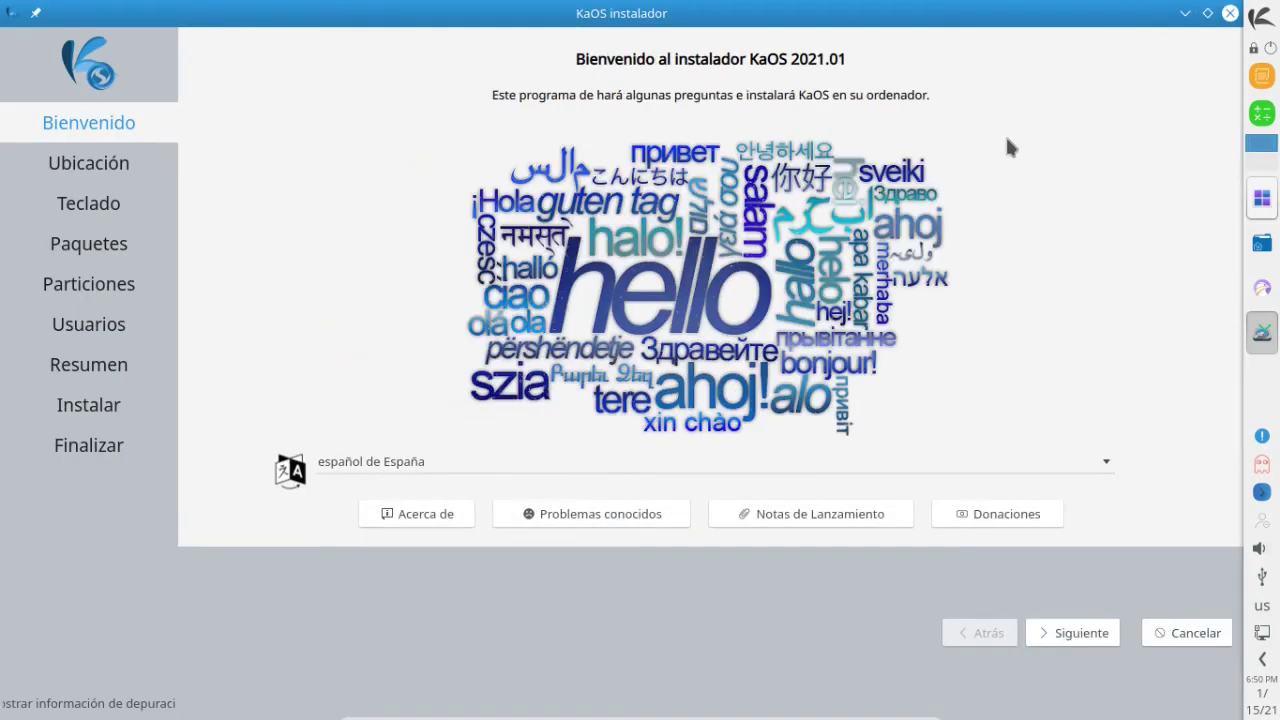
click(1080, 640)
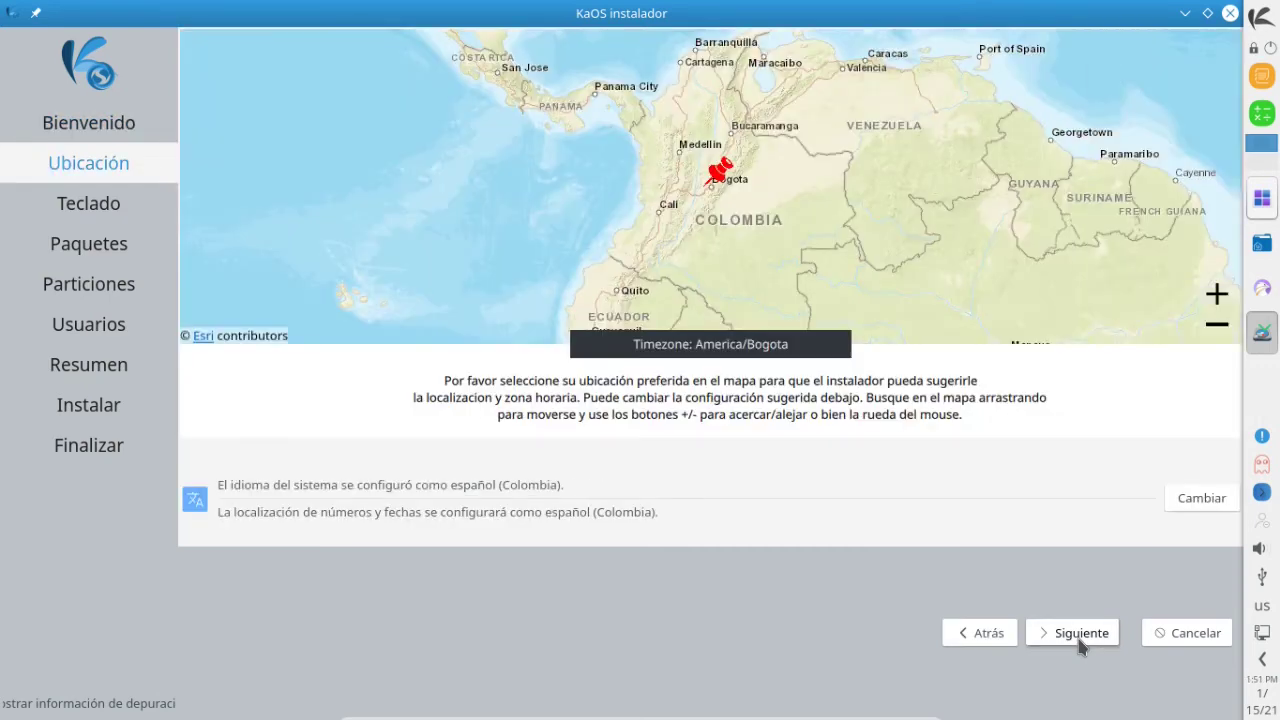
click(1080, 640)
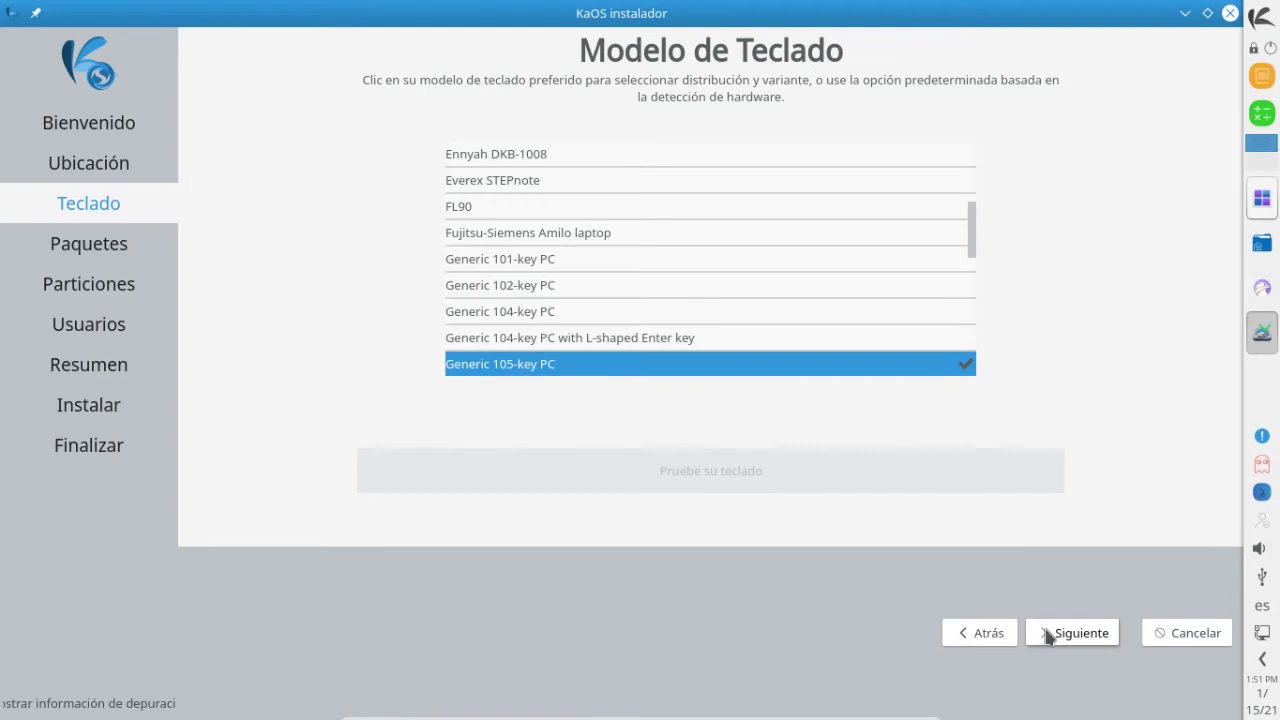
click(1048, 636)
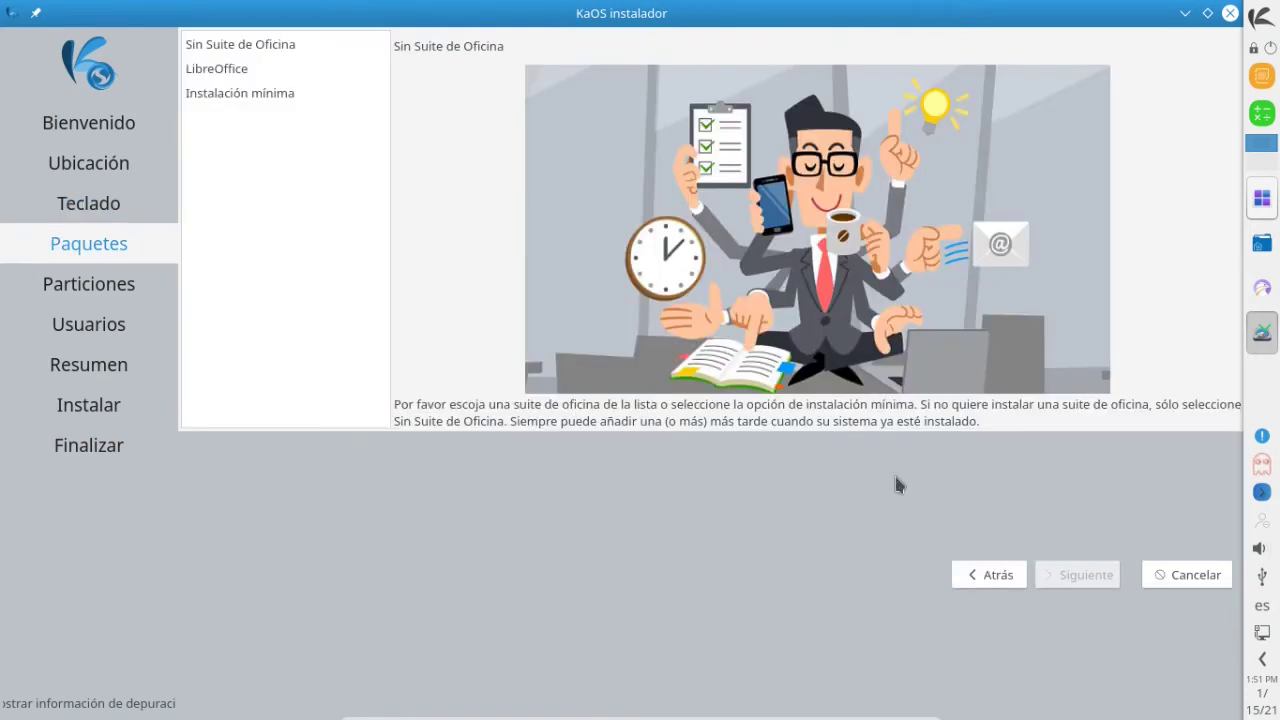
click(238, 70)
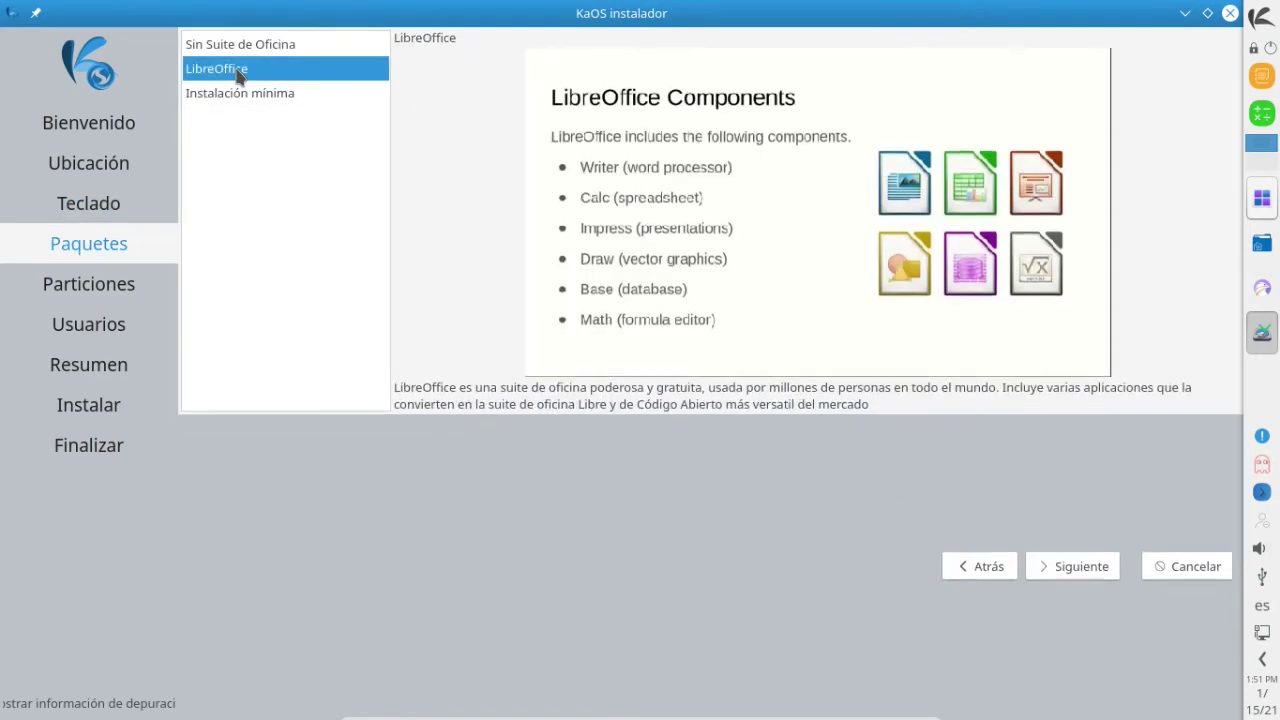
click(1070, 567)
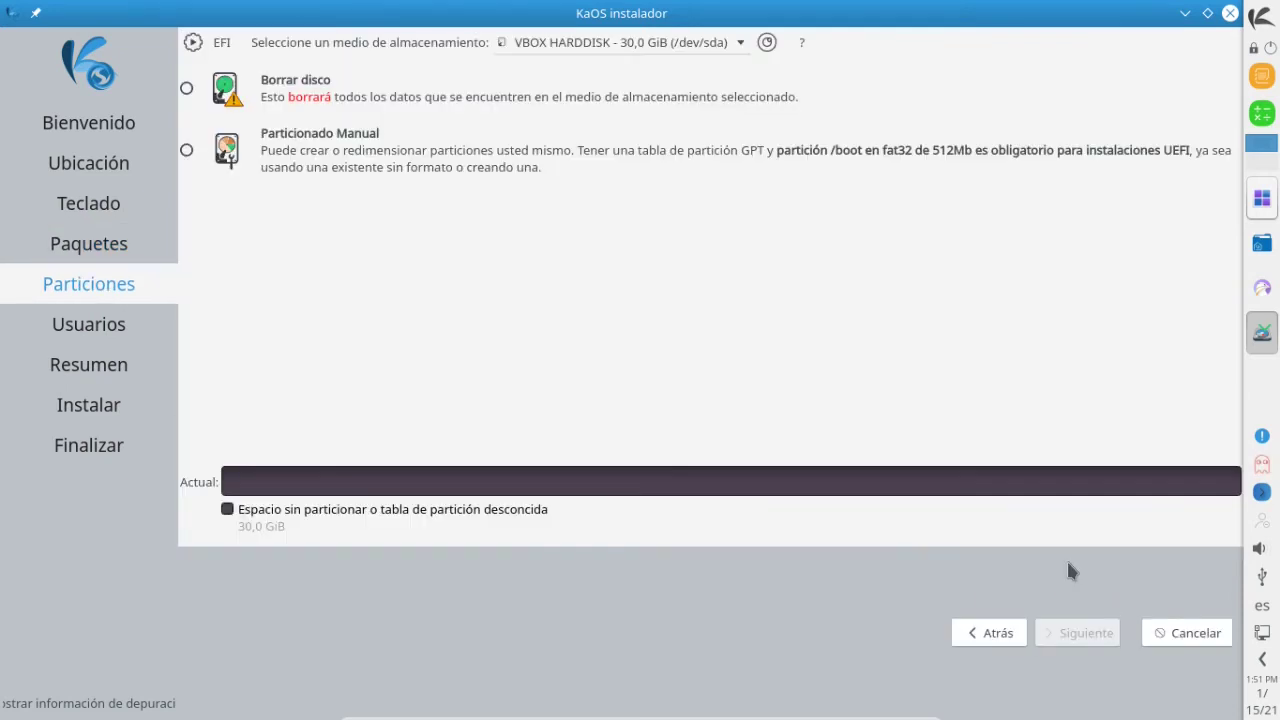
Choose Borrar disco for the 30 GiB disk with Swap a archivo, then continue.
click(187, 89)
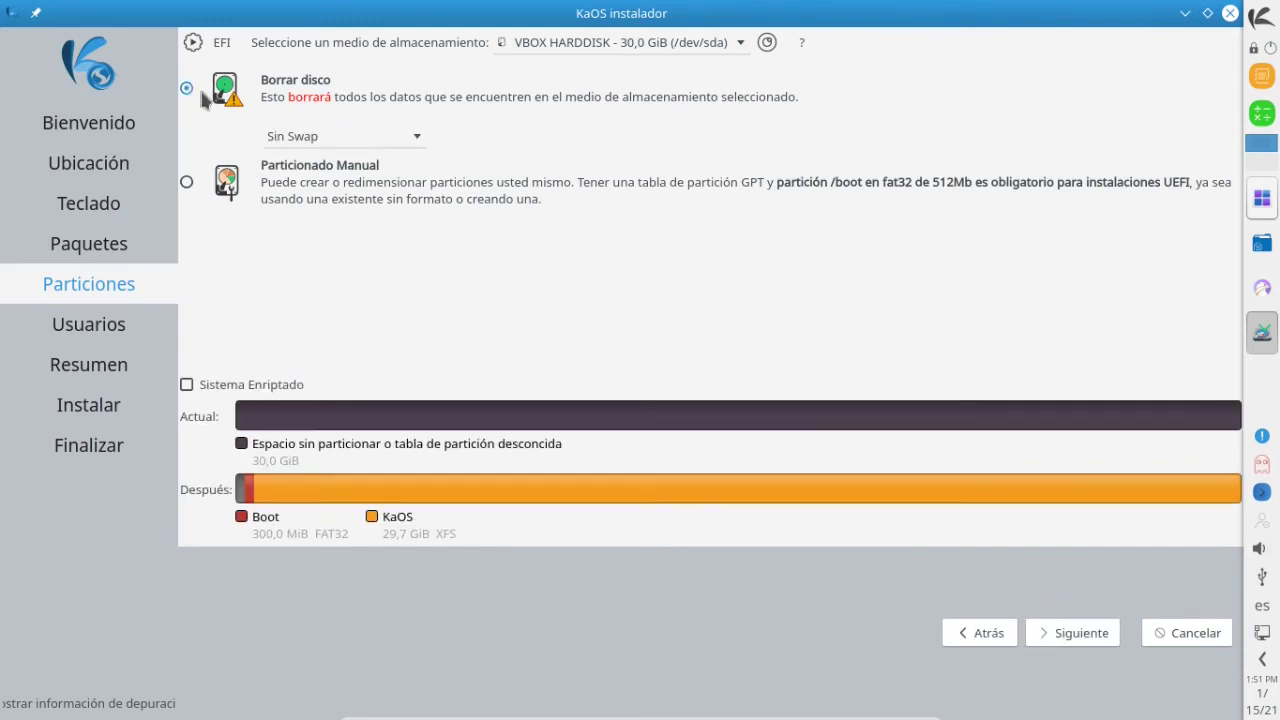
click(342, 137)
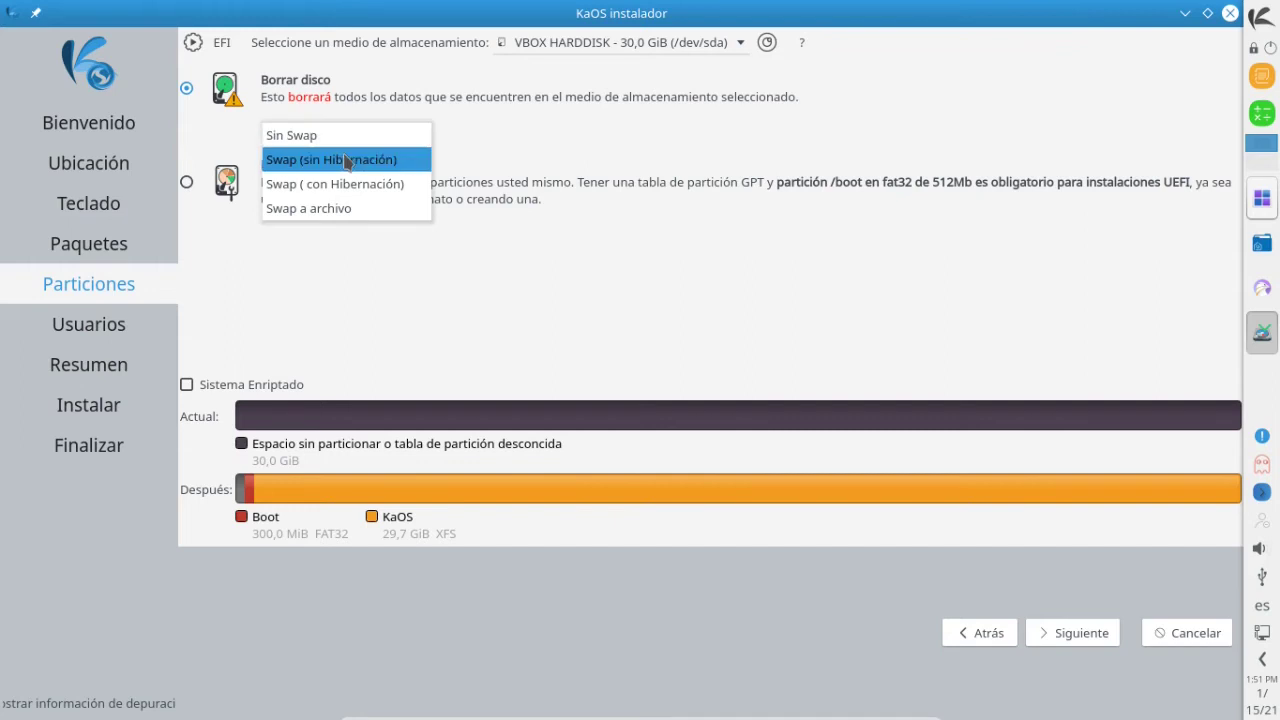
click(332, 207)
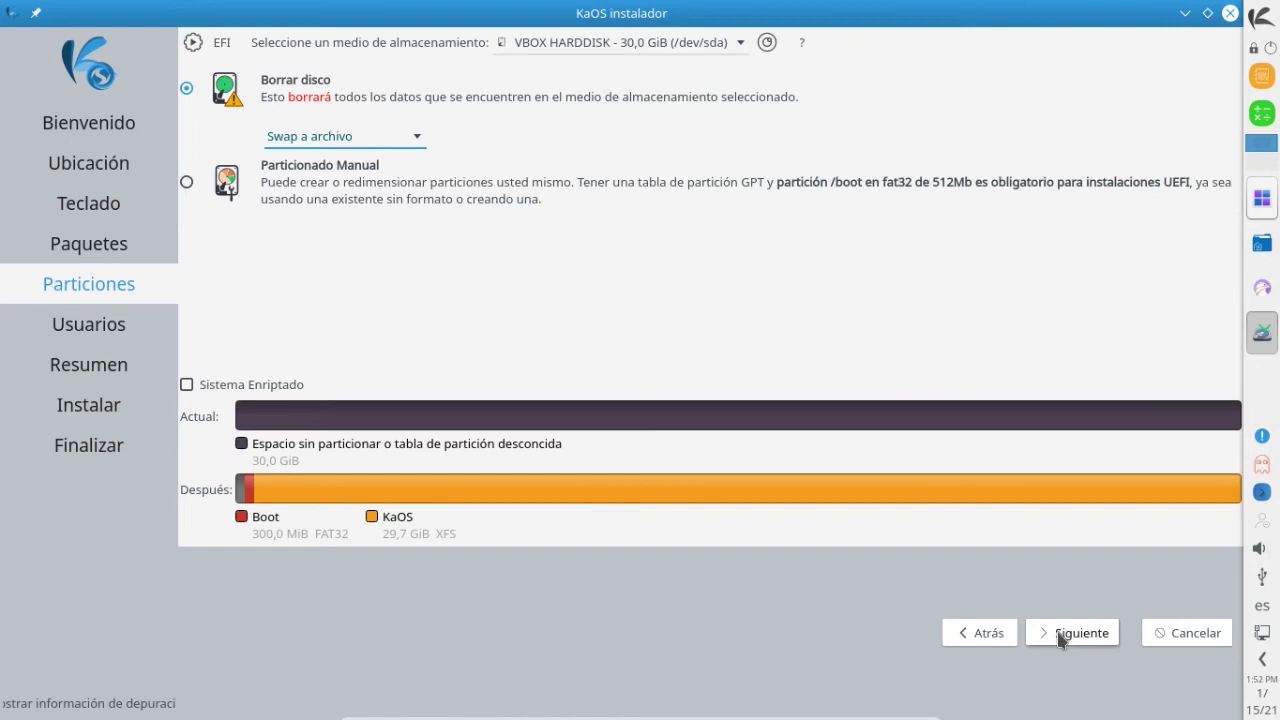
click(1060, 636)
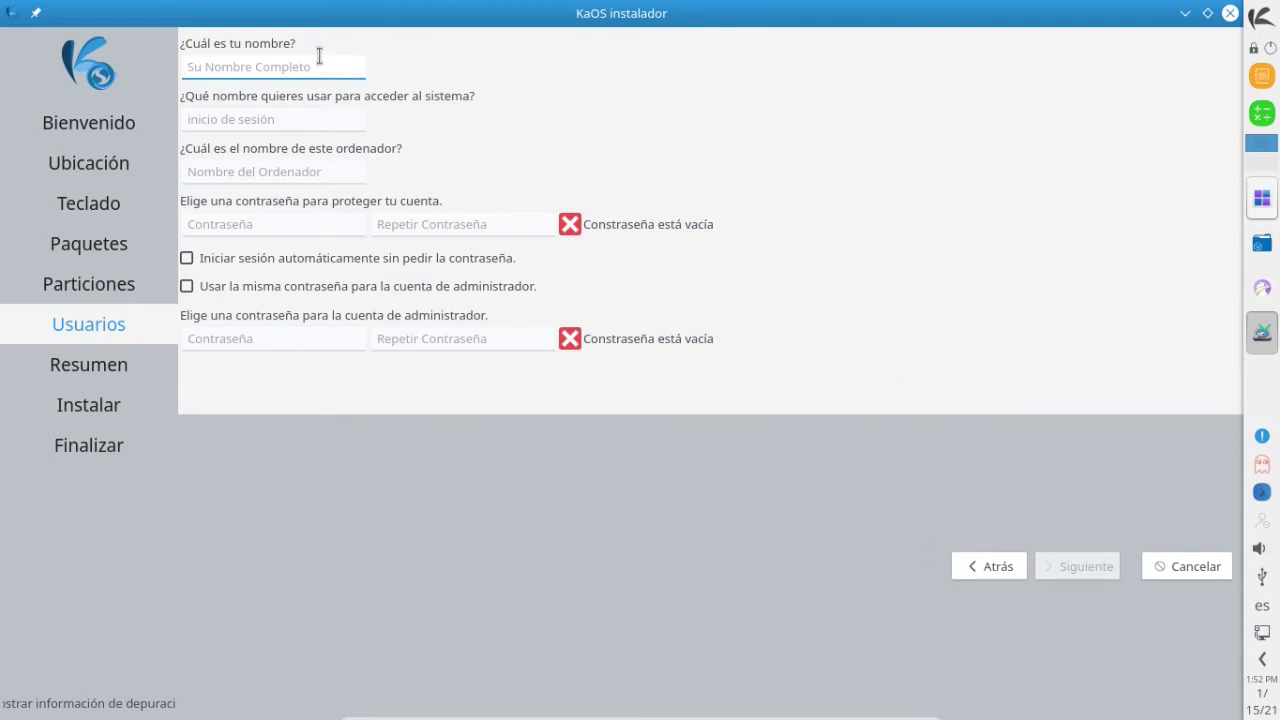
Enter the user's full name, replace the login name, and set the computer name to KaOS-VM.
text(L)
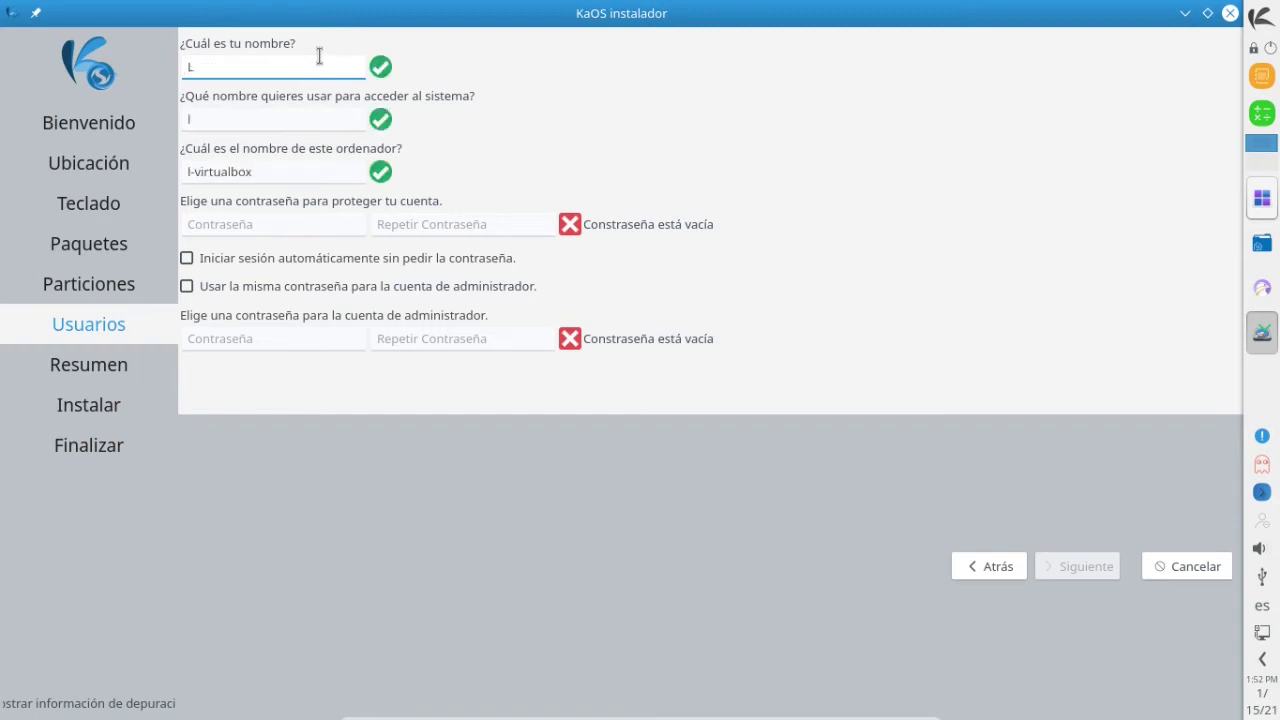
text(inux en )
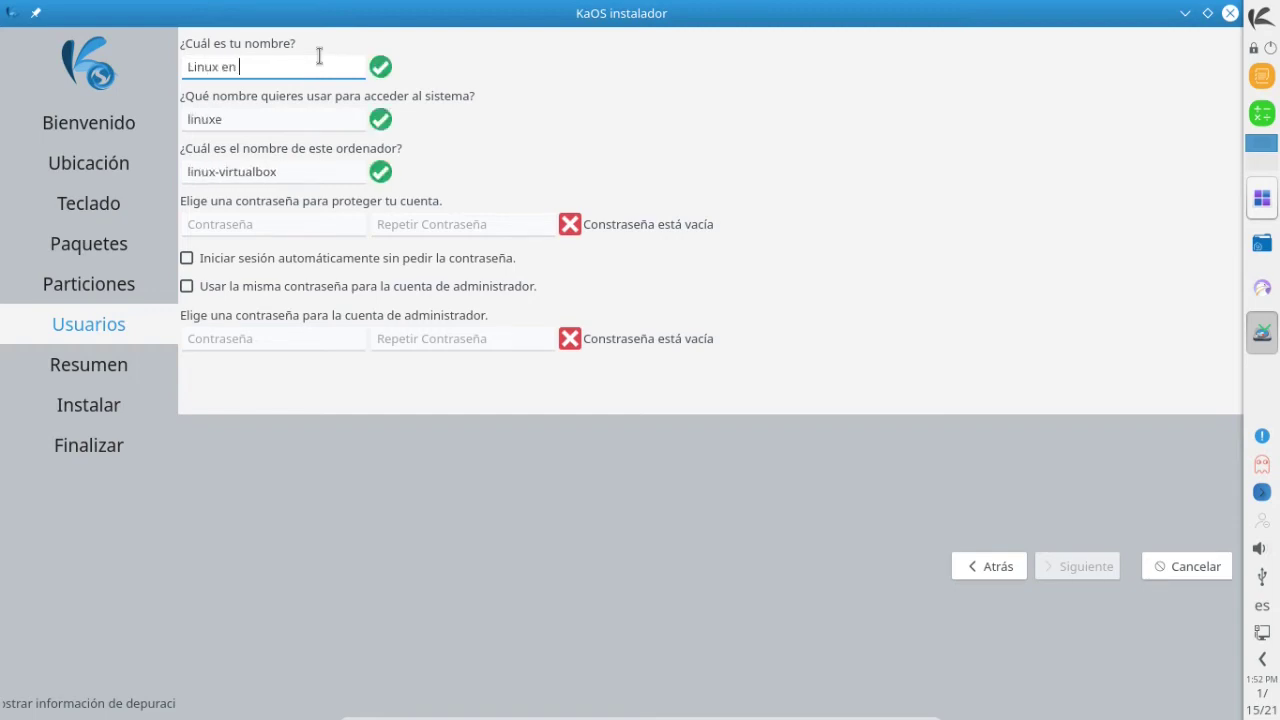
text(Casa)
double_click(300, 120)
text(linuxen)
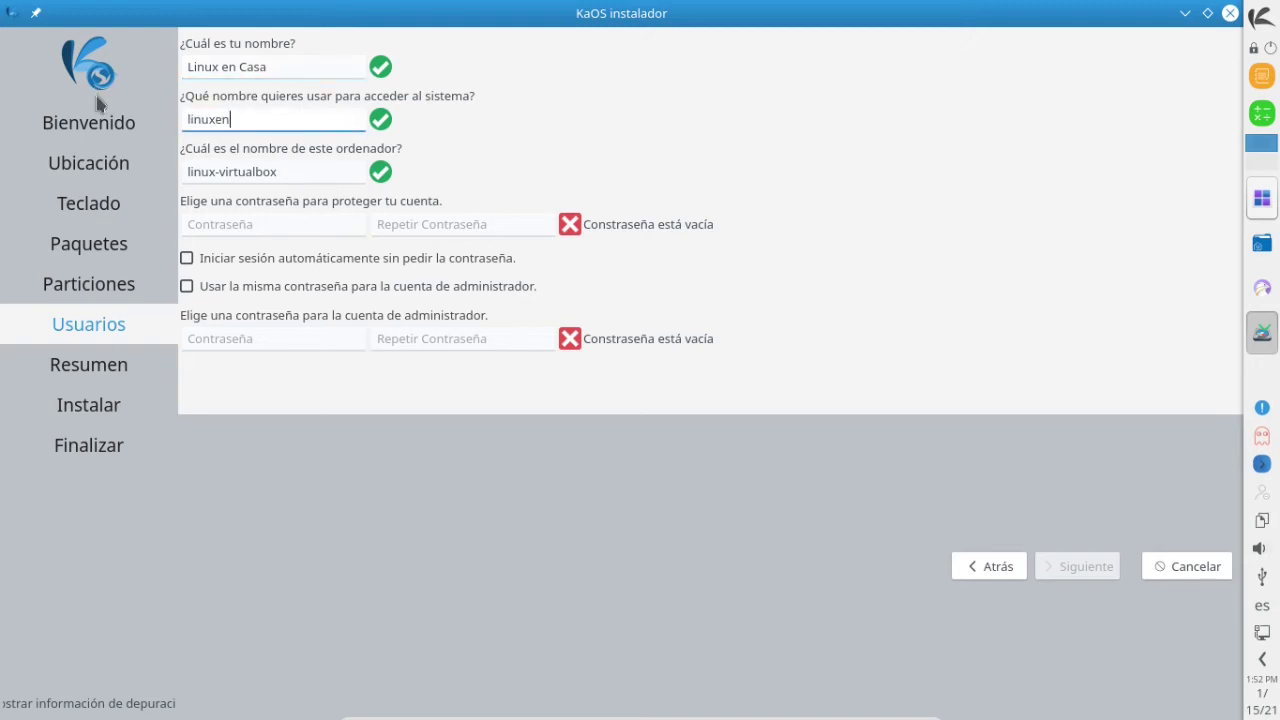
text(casa)
click(291, 171)
key(ctrl+a)
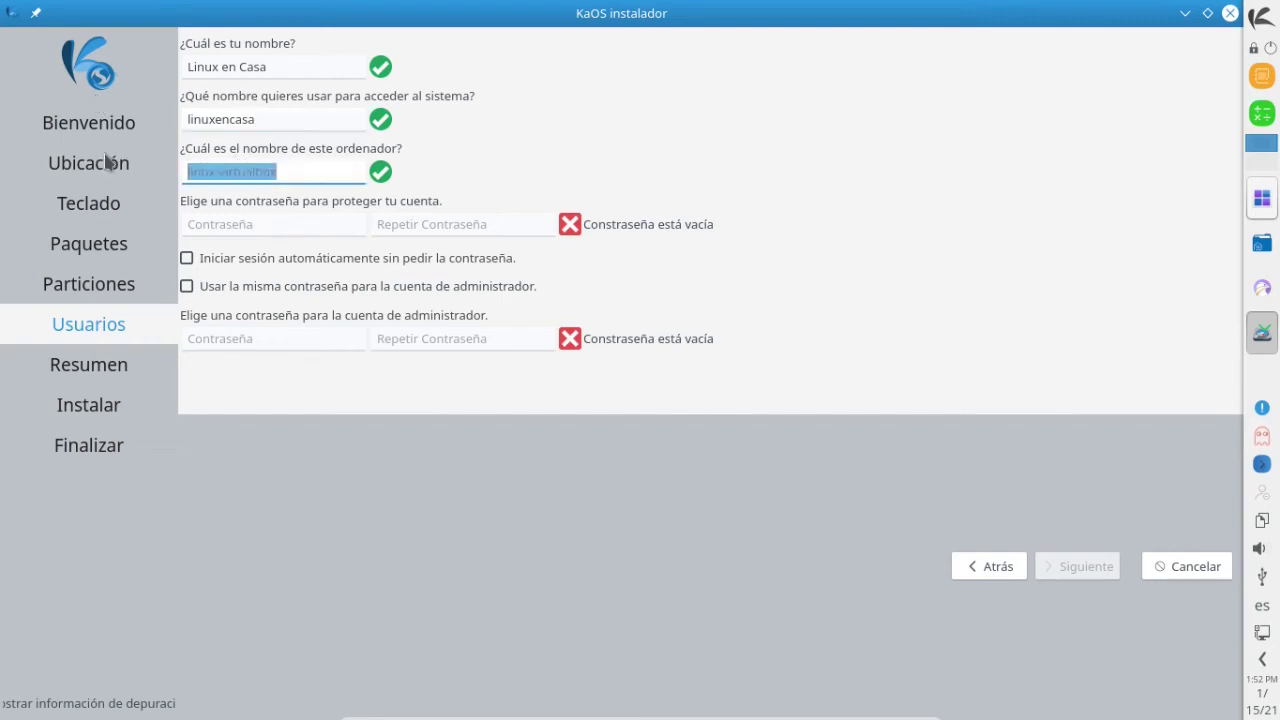
text(KaOS-)
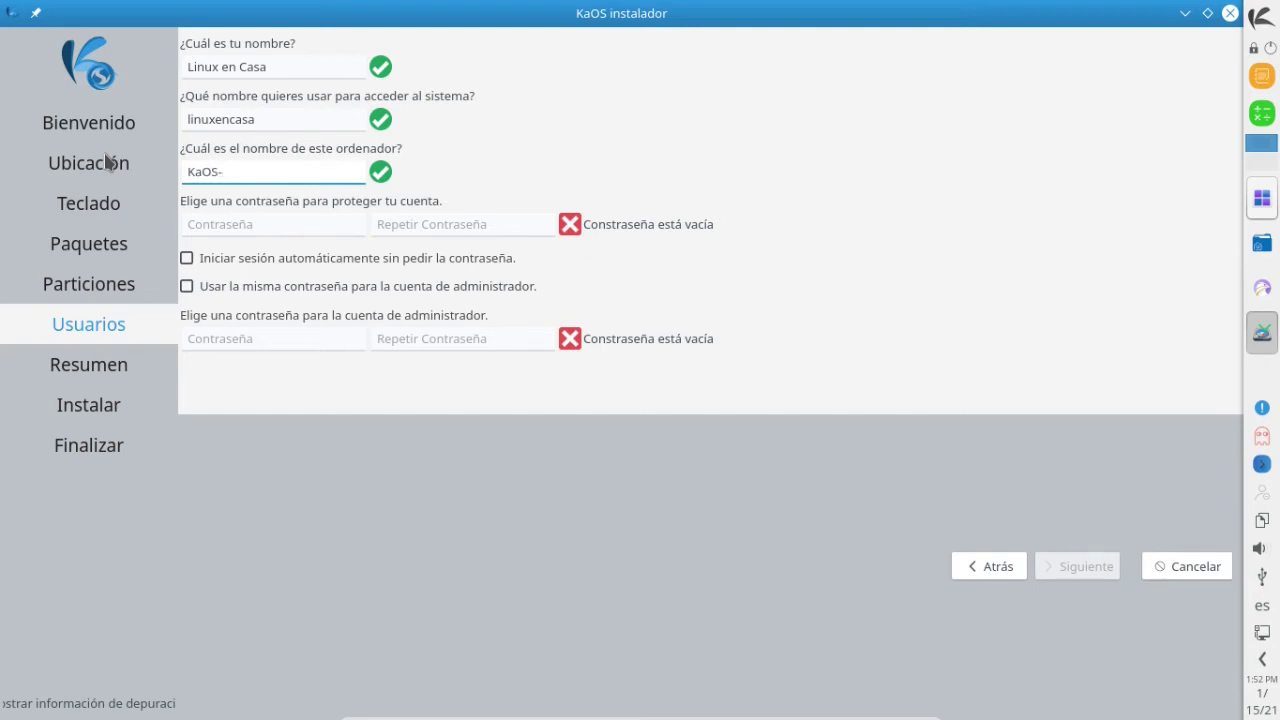
text(VM)
Enter the account password and repeat it in Repetir Contraseña.
click(250, 228)
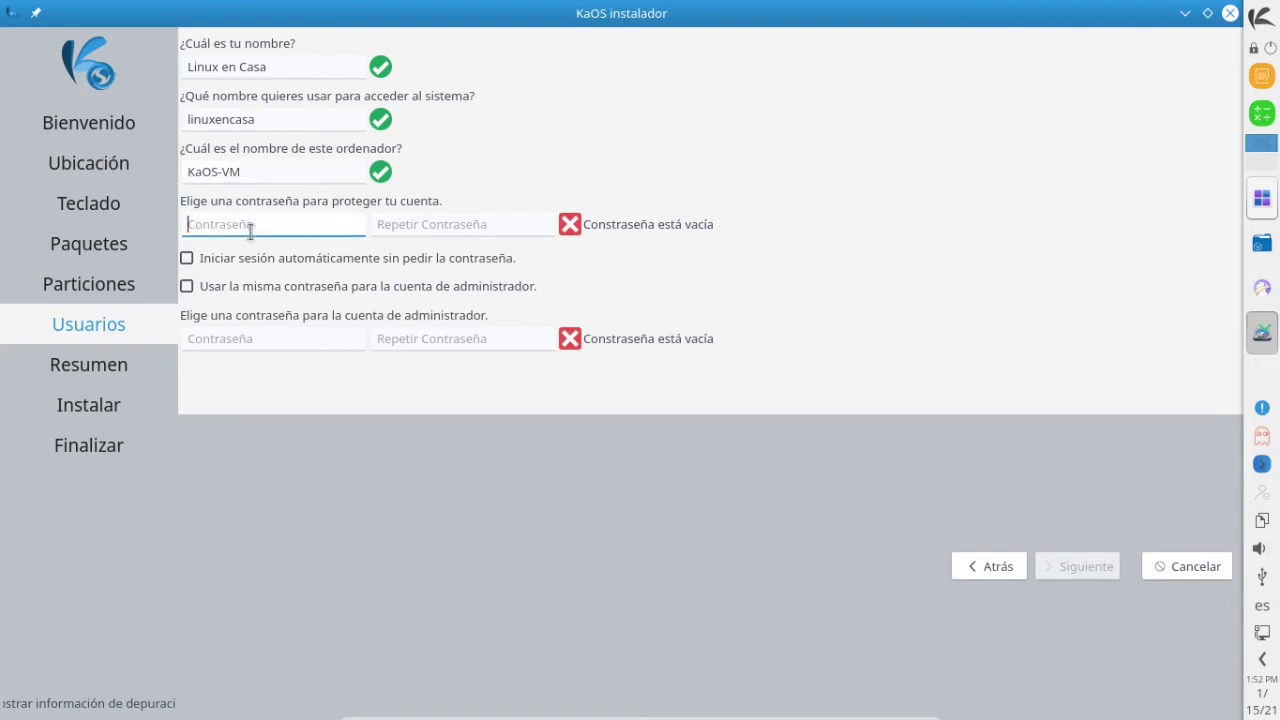
text(12345)
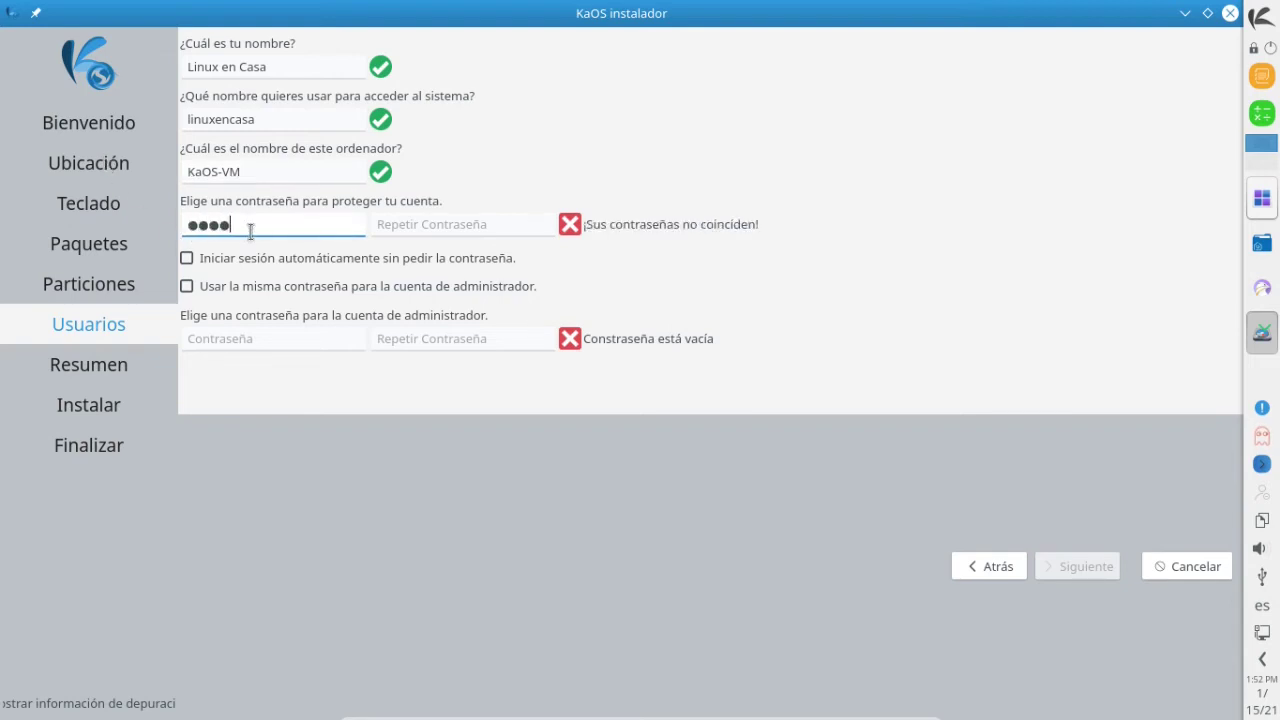
text(6789)
click(500, 228)
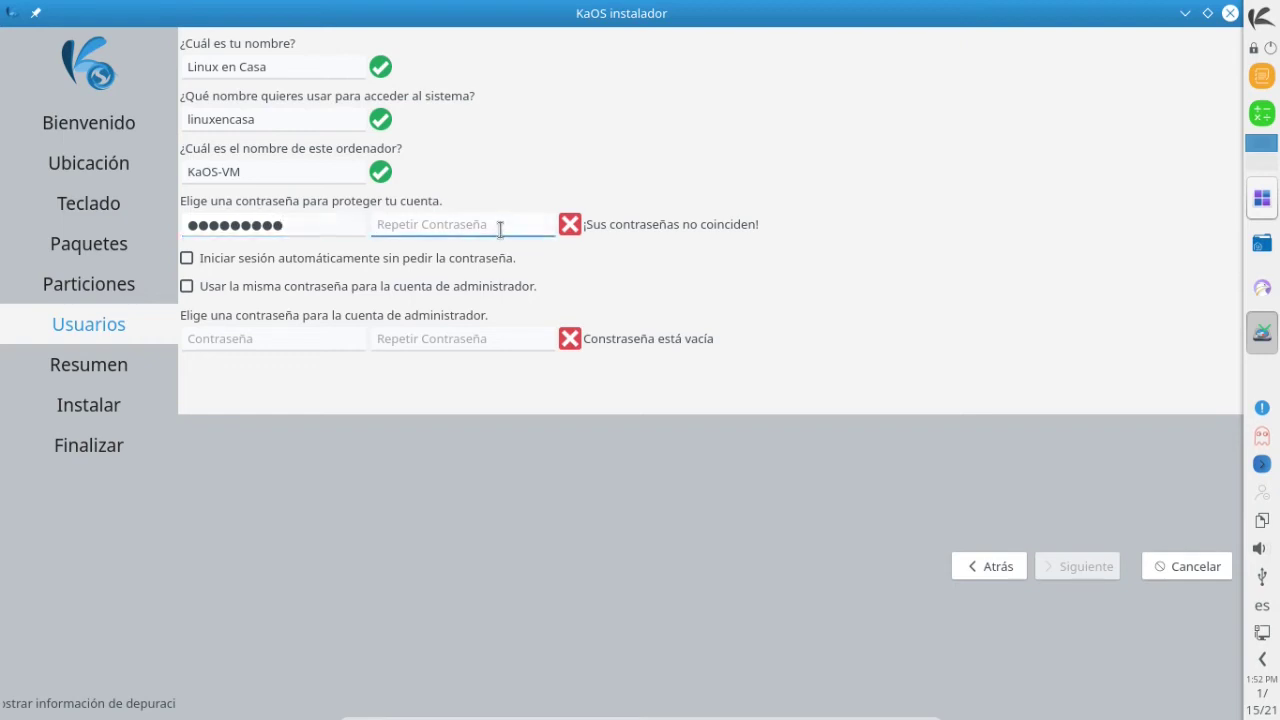
text(12345)
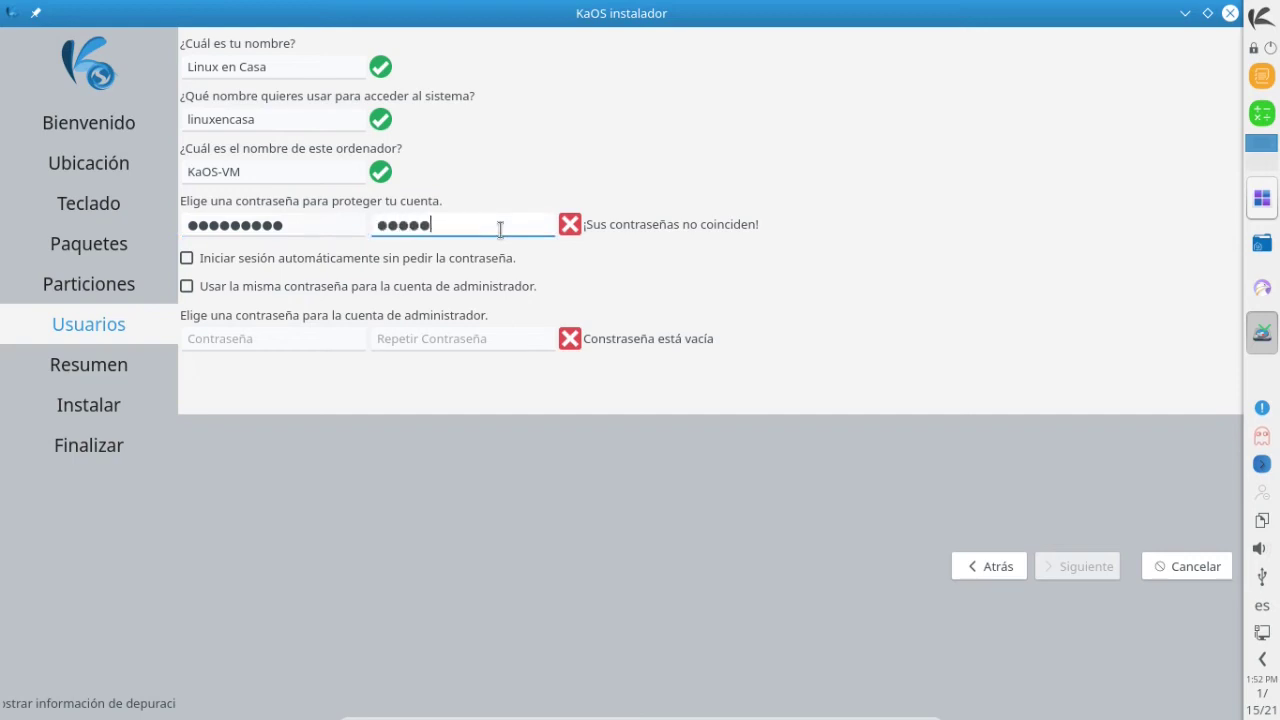
text(6789)
Leave automatic login off, reuse the password for the administrator account, and continue to Resumen.
click(295, 262)
click(295, 262)
click(295, 262)
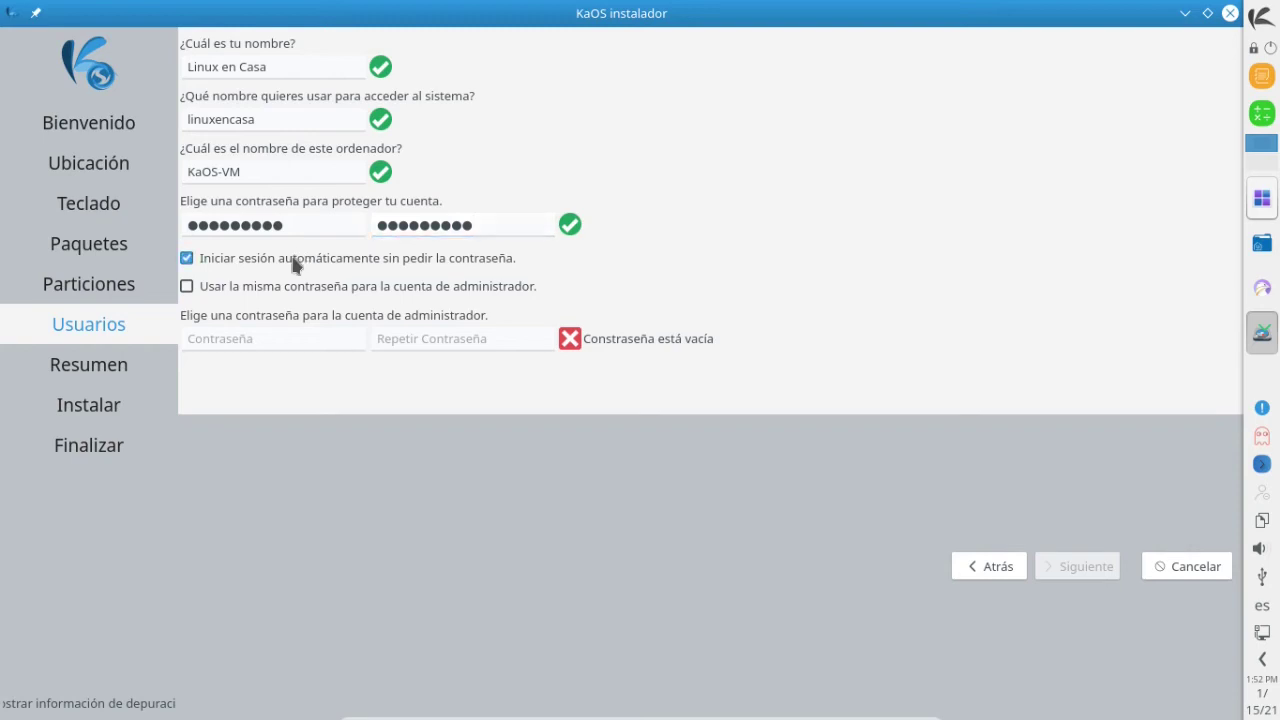
click(295, 263)
click(265, 290)
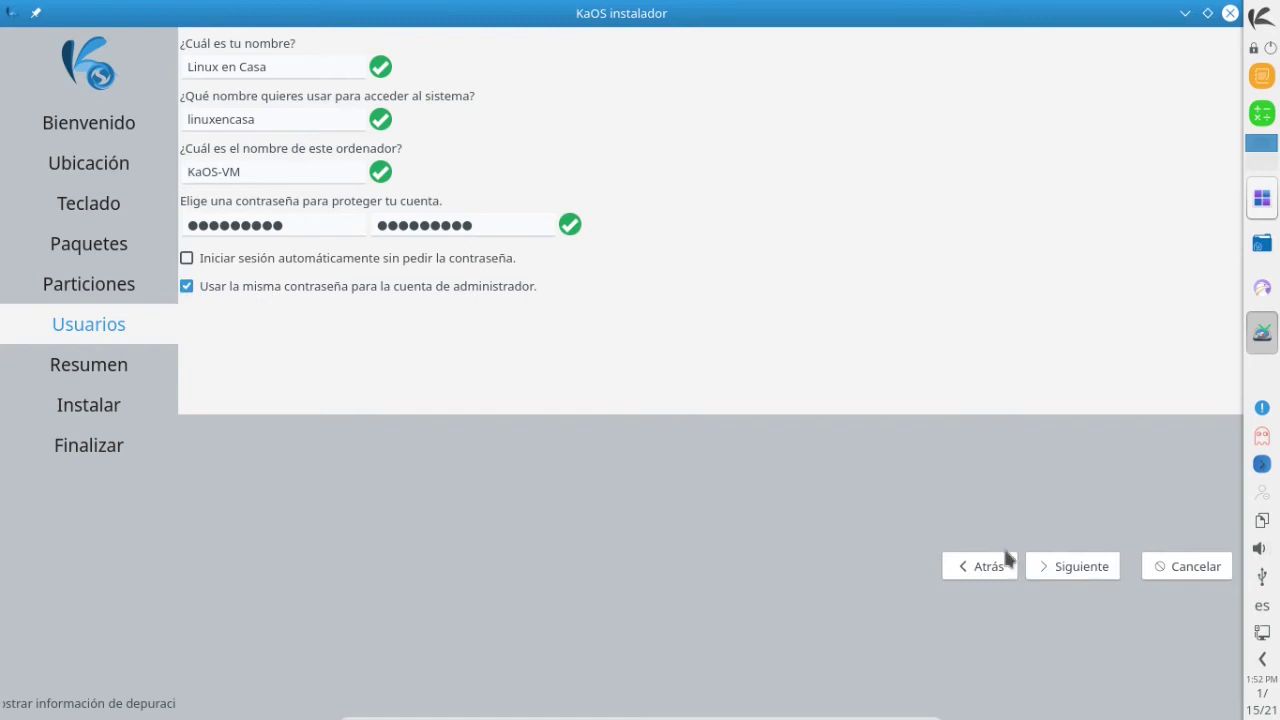
click(1077, 572)
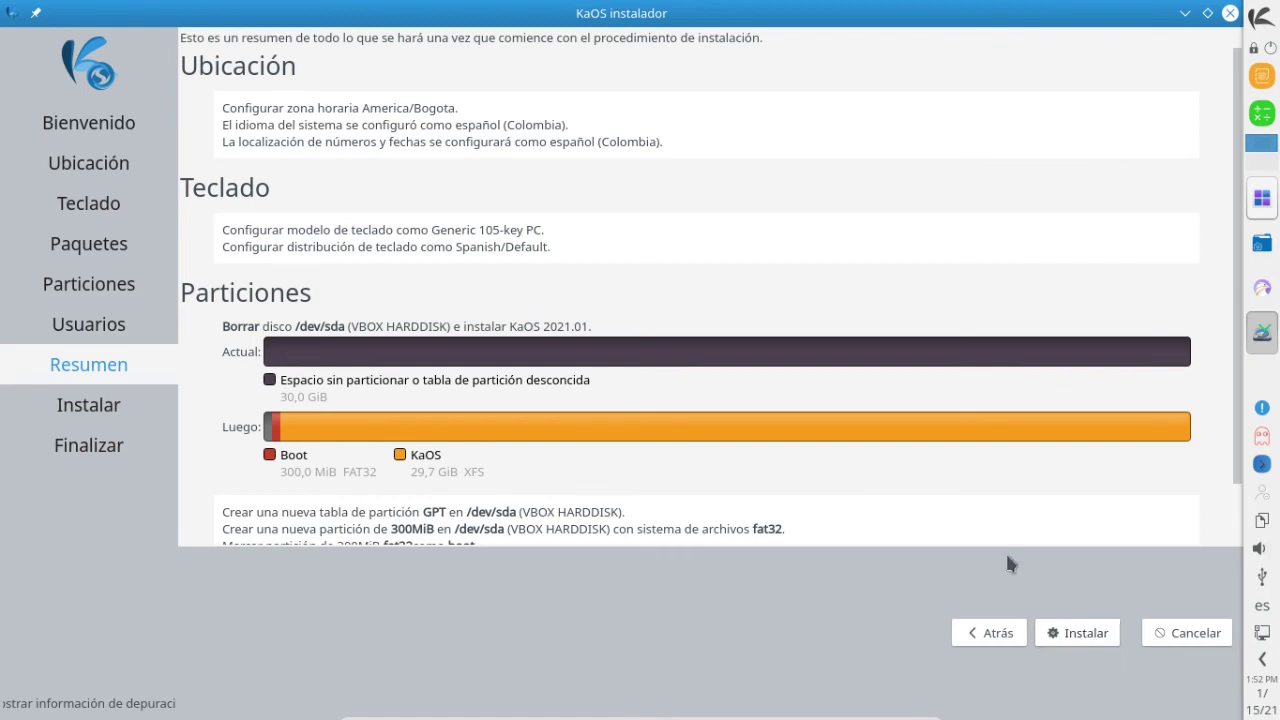
Review the Resumen plan to erase /dev/sda and confirm Instalar ahora for KaOS 2021.01.
scroll(975, 515, down, 2)
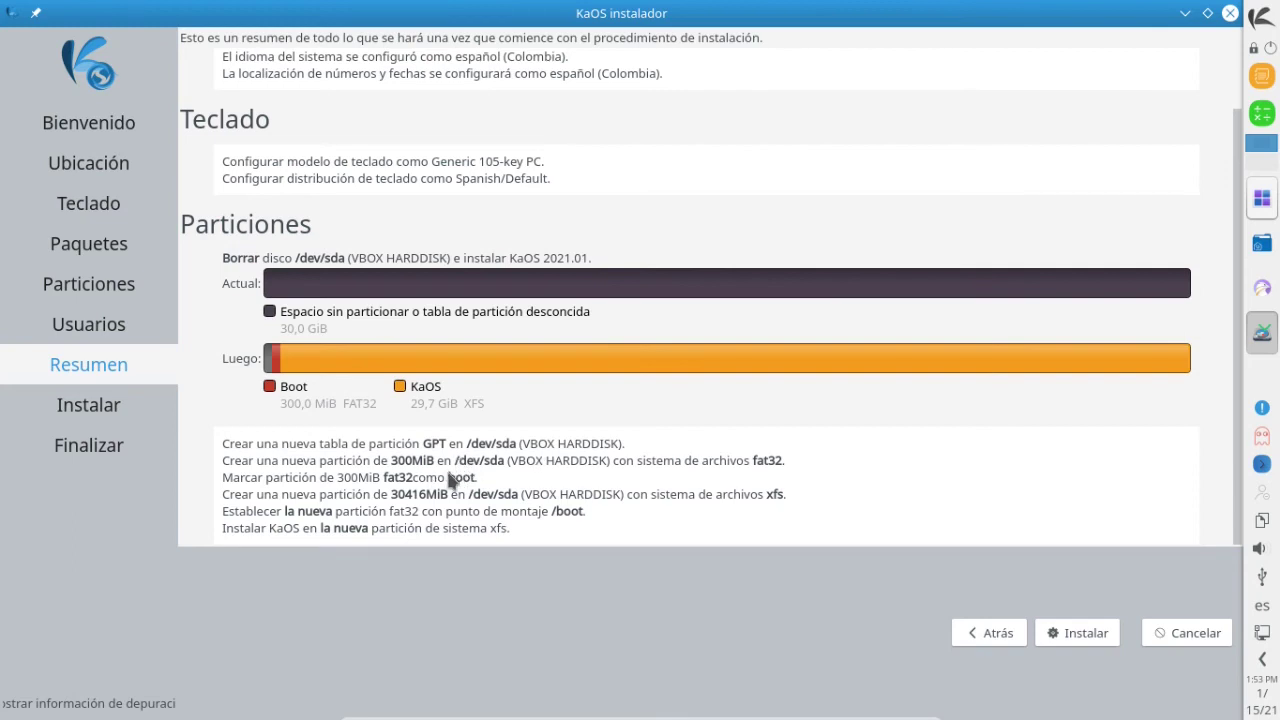
click(1078, 638)
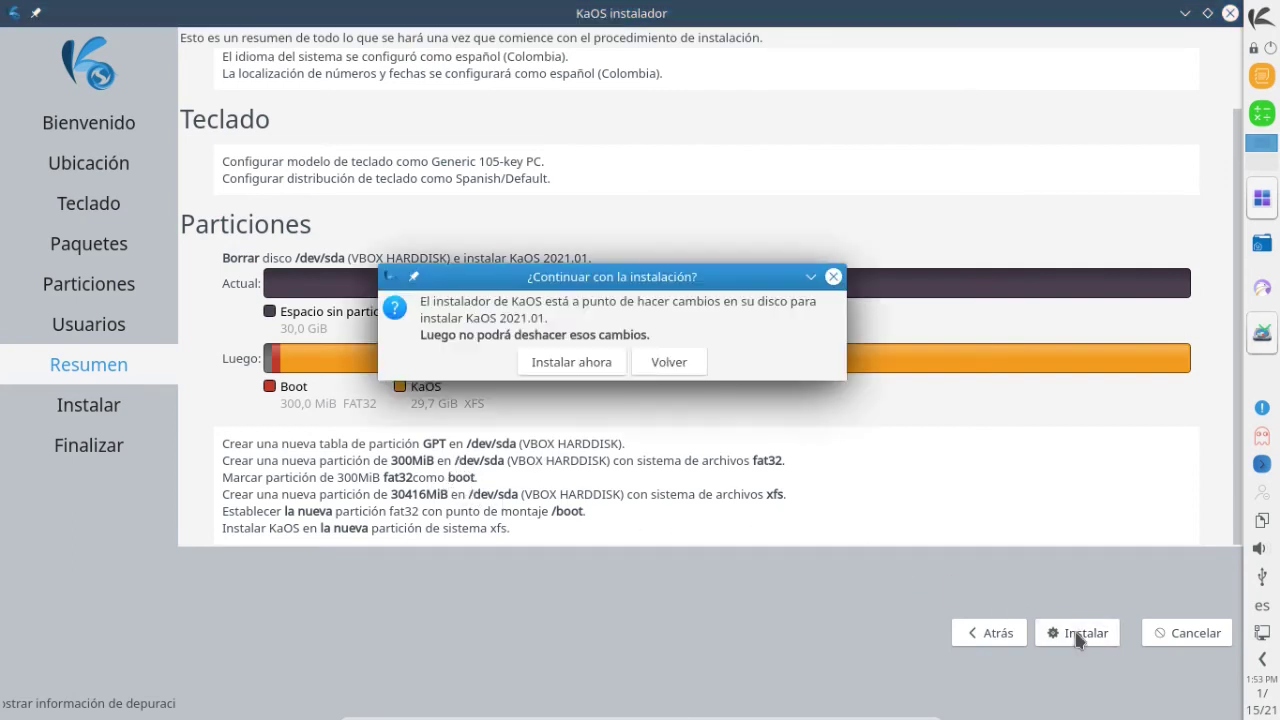
click(588, 365)
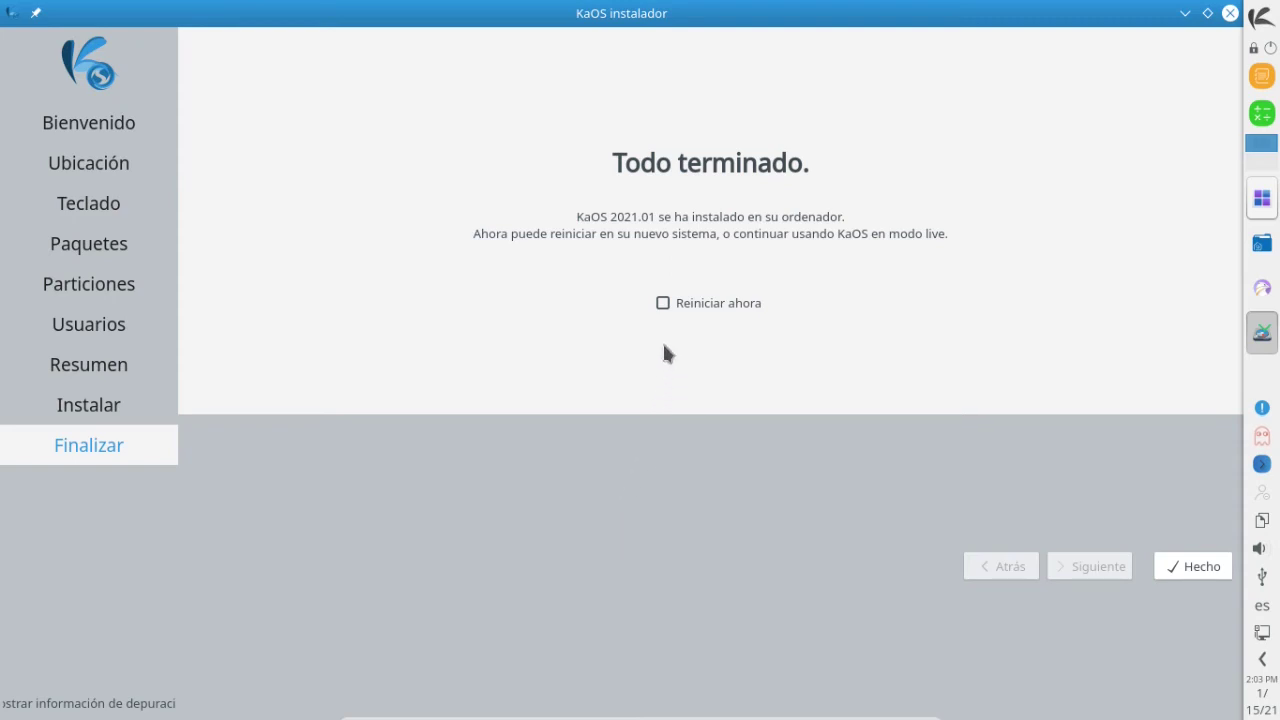
Tick Reiniciar ahora and finish with Hecho to reboot into the installed KaOS.
click(663, 303)
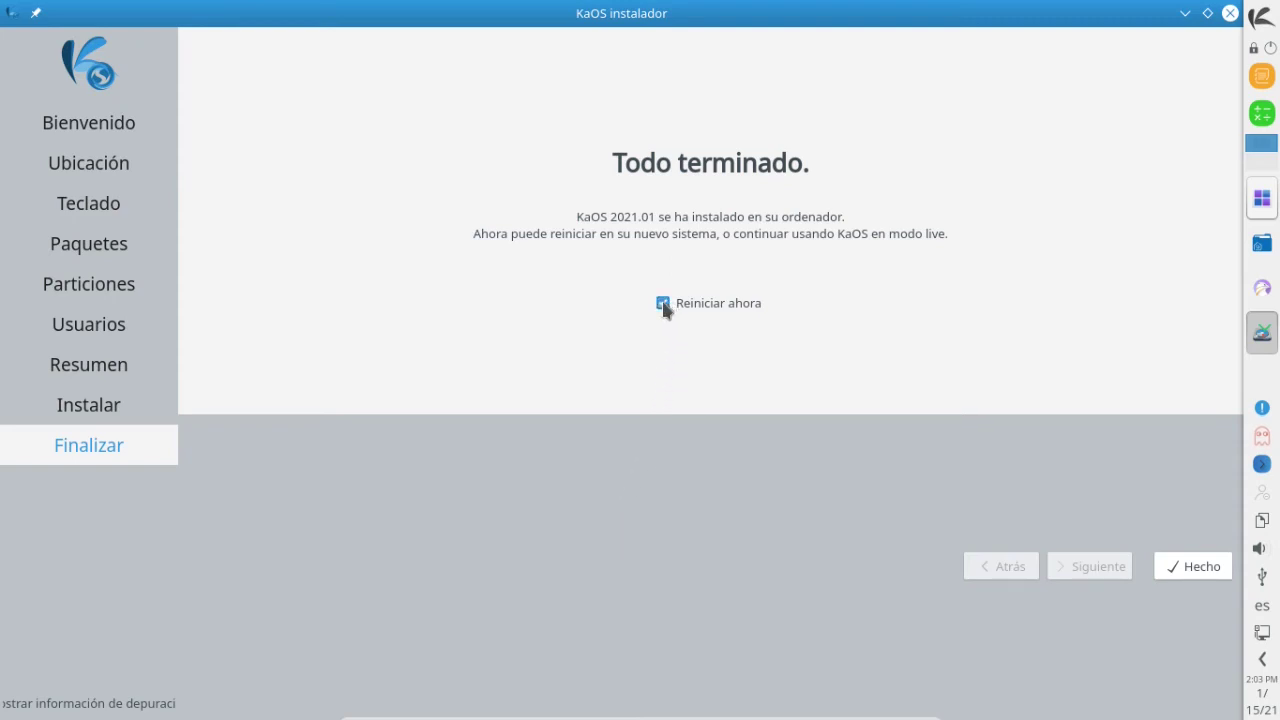
click(1203, 574)
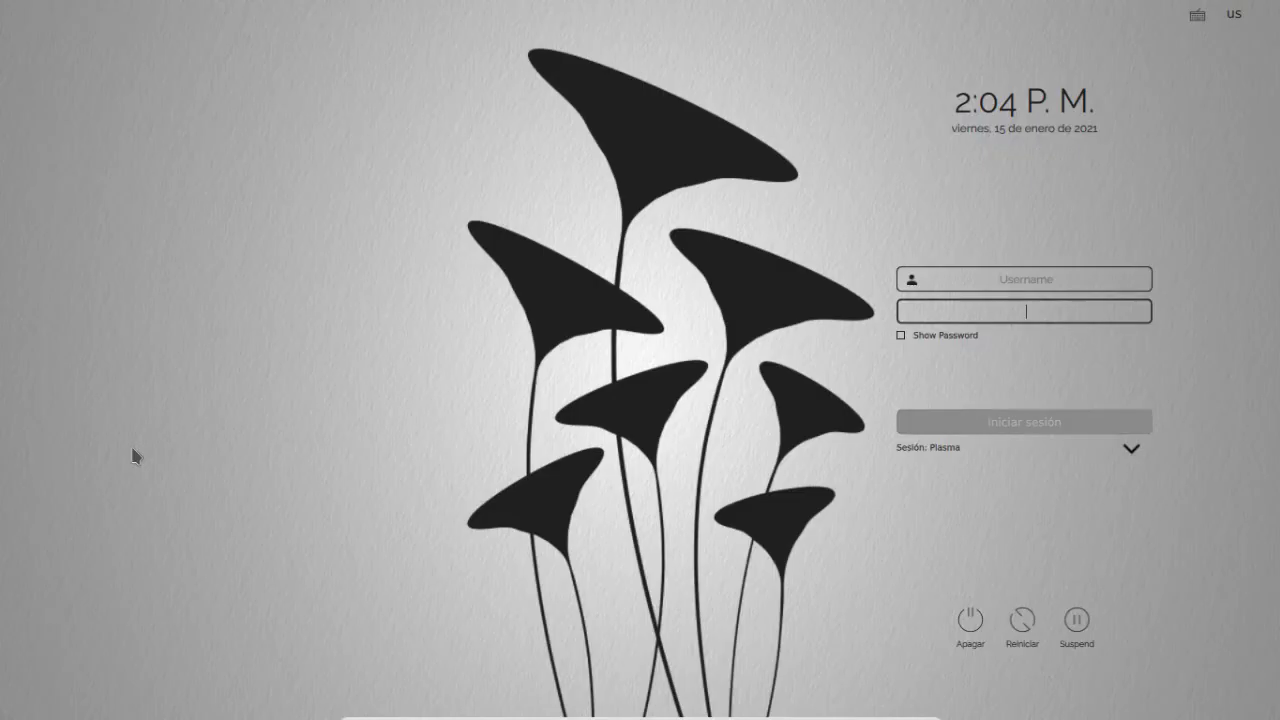
Enter the account username and password on the KaOS login screen and submit.
click(1020, 277)
text(linuxencas)
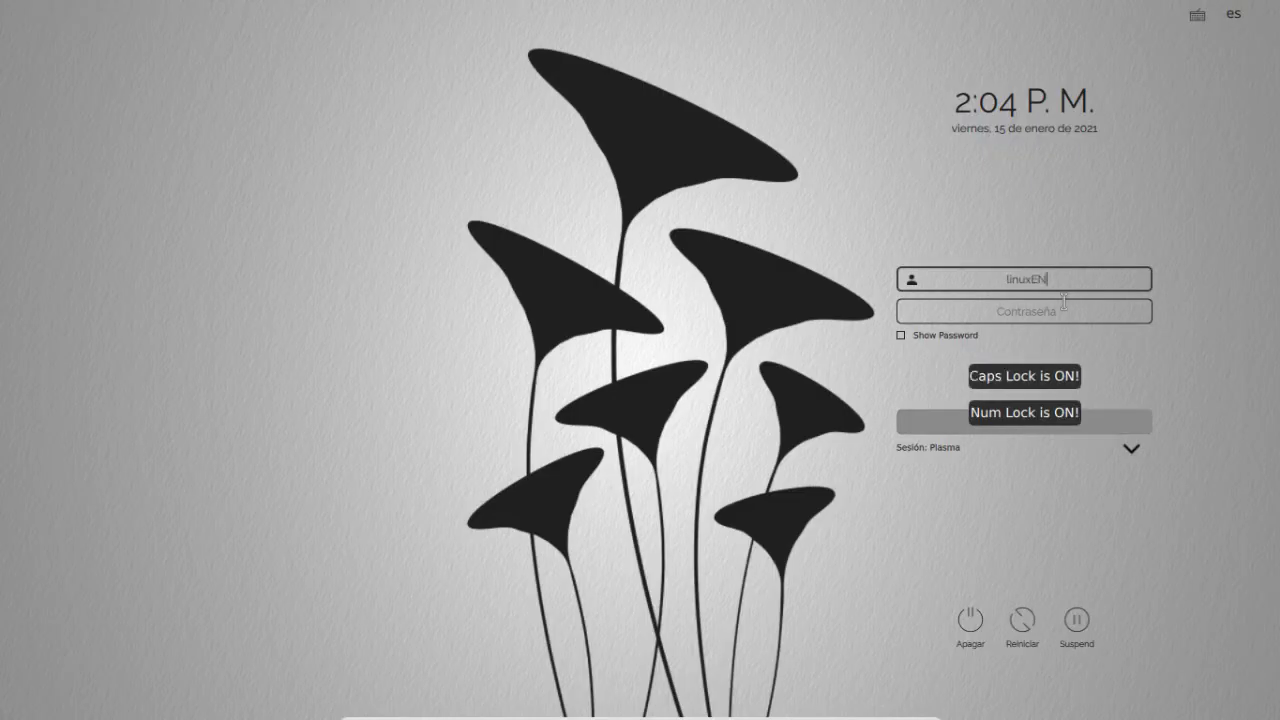
click(1064, 302)
text(1234)
key(Return)
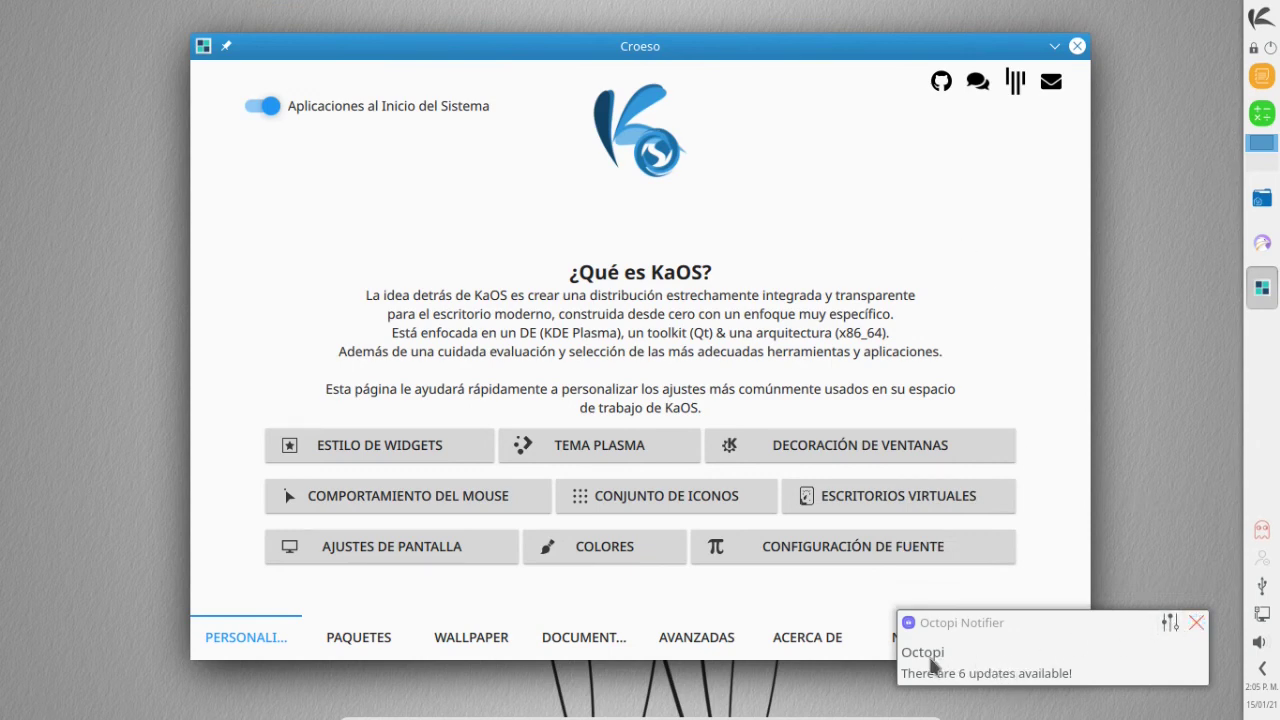
Launch Octopi from the Sistema category of the KaOS application launcher.
click(1258, 30)
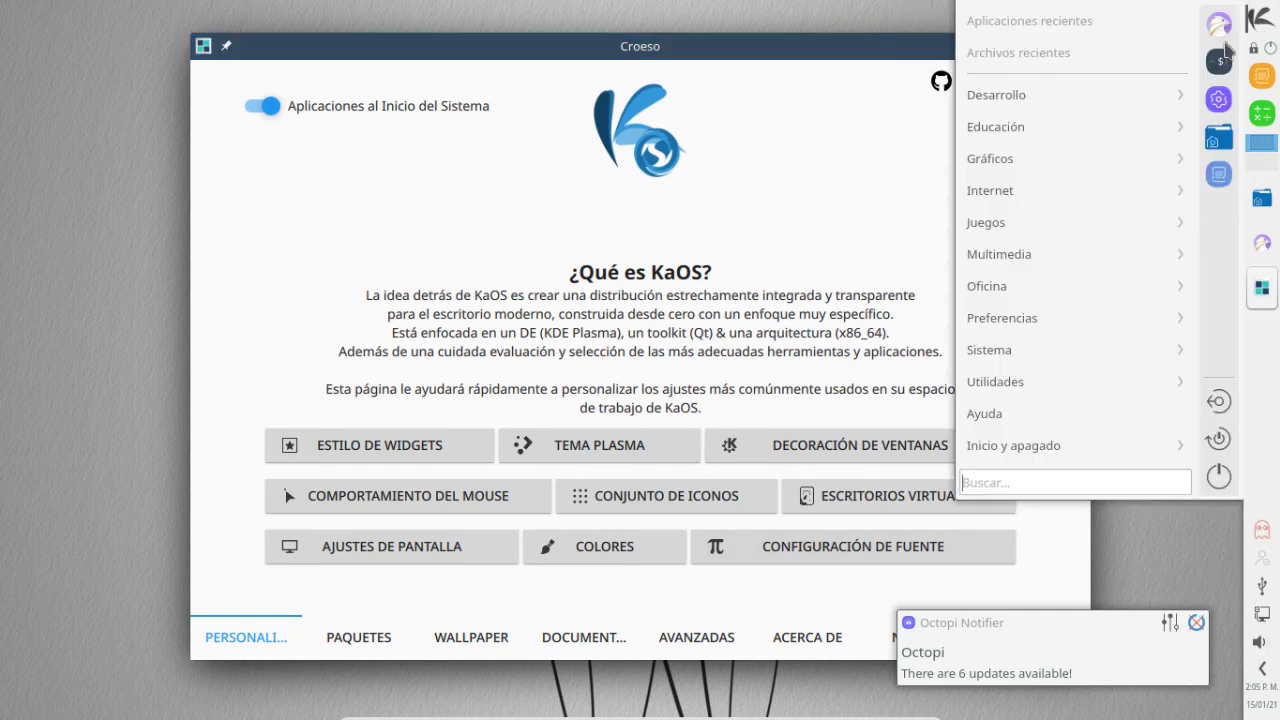
mouse_move(980, 360)
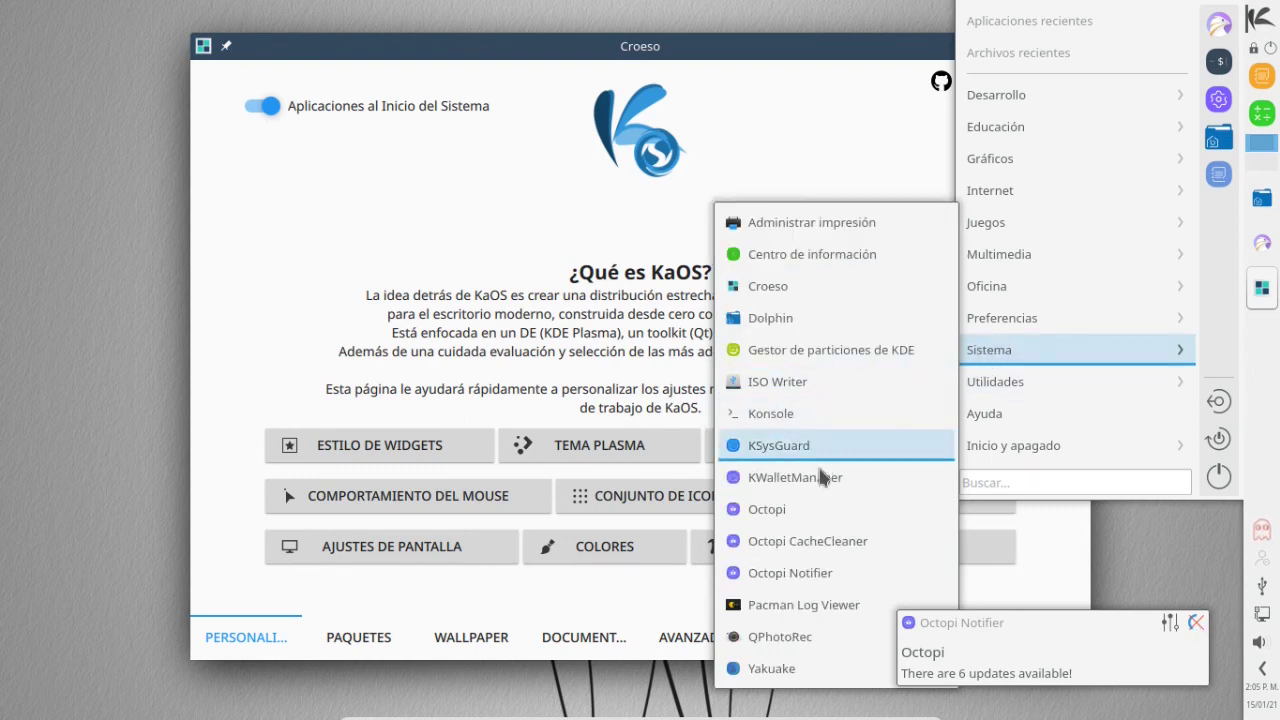
click(792, 511)
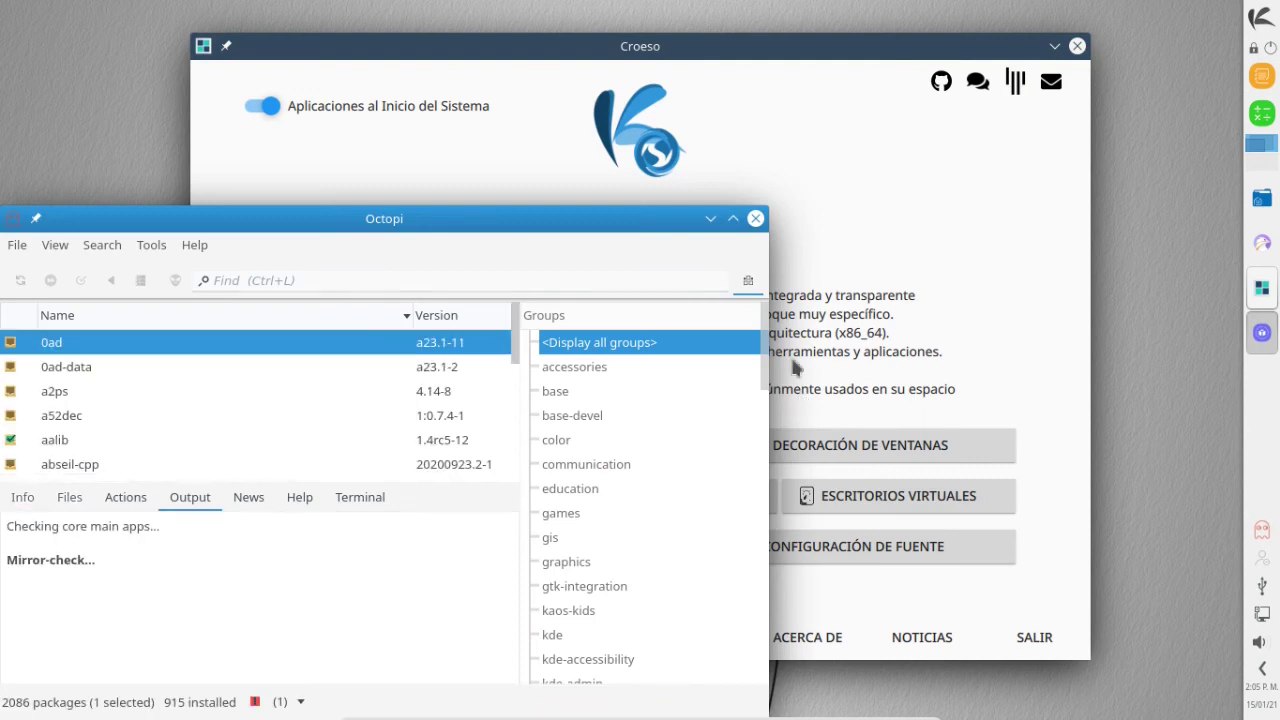
Maximize Octopi, run the six-package system upgrade with the admin password, then close Octopi.
double_click(565, 222)
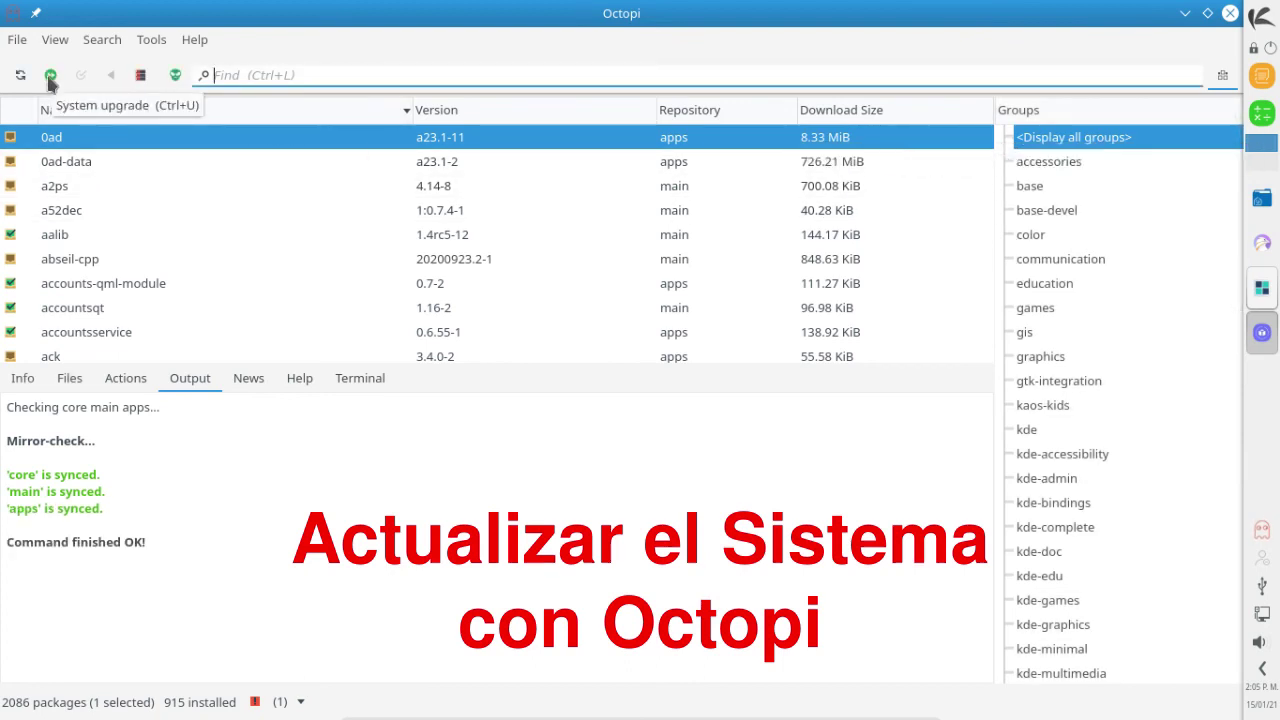
click(18, 77)
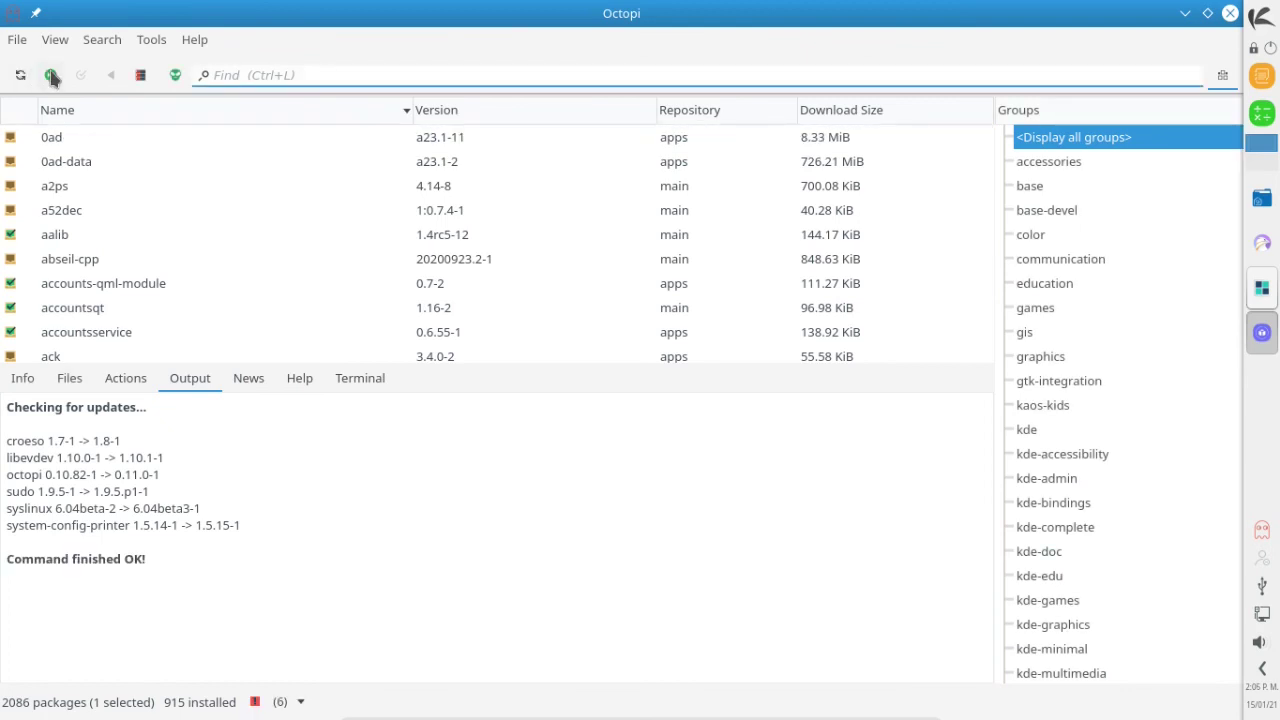
click(51, 76)
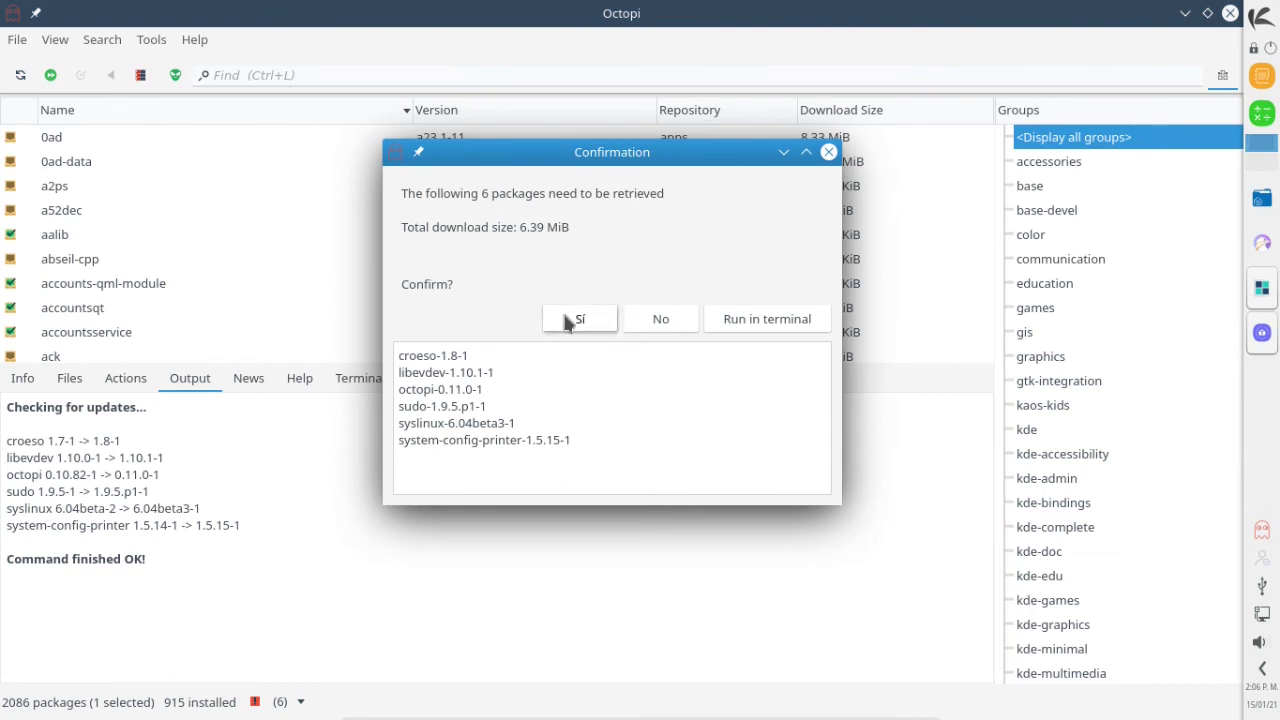
click(570, 316)
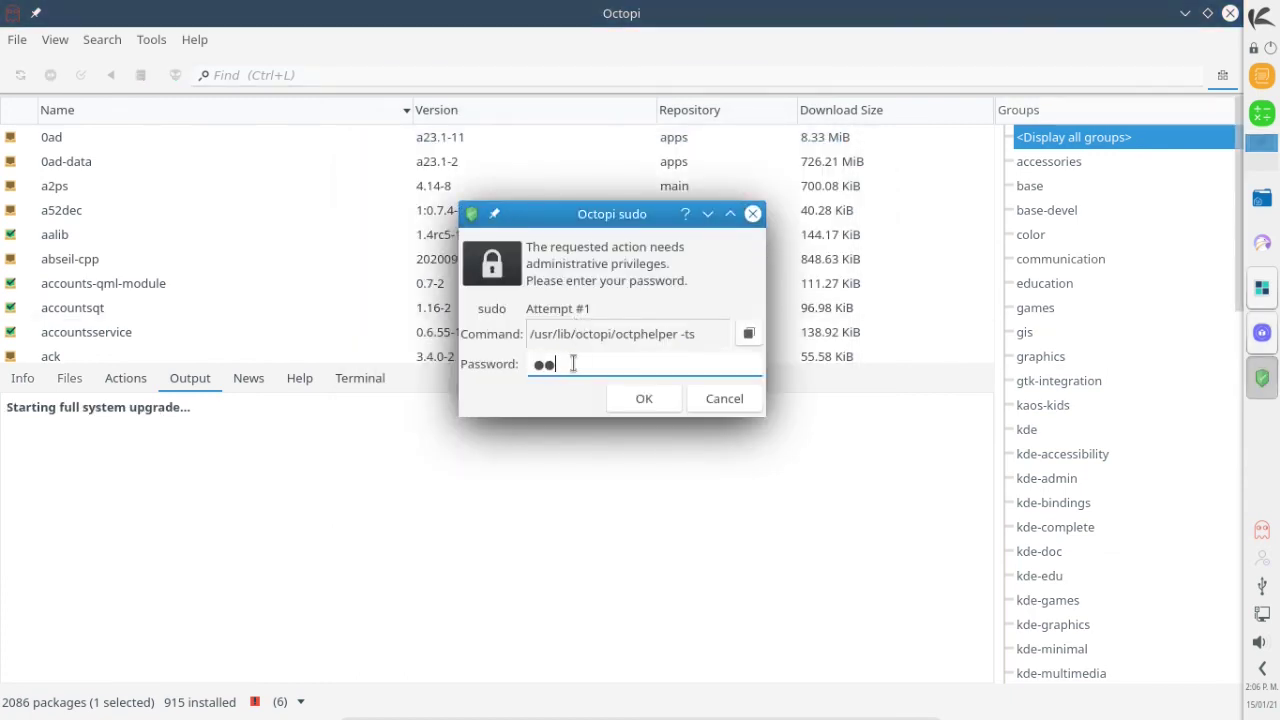
text(•)
click(643, 398)
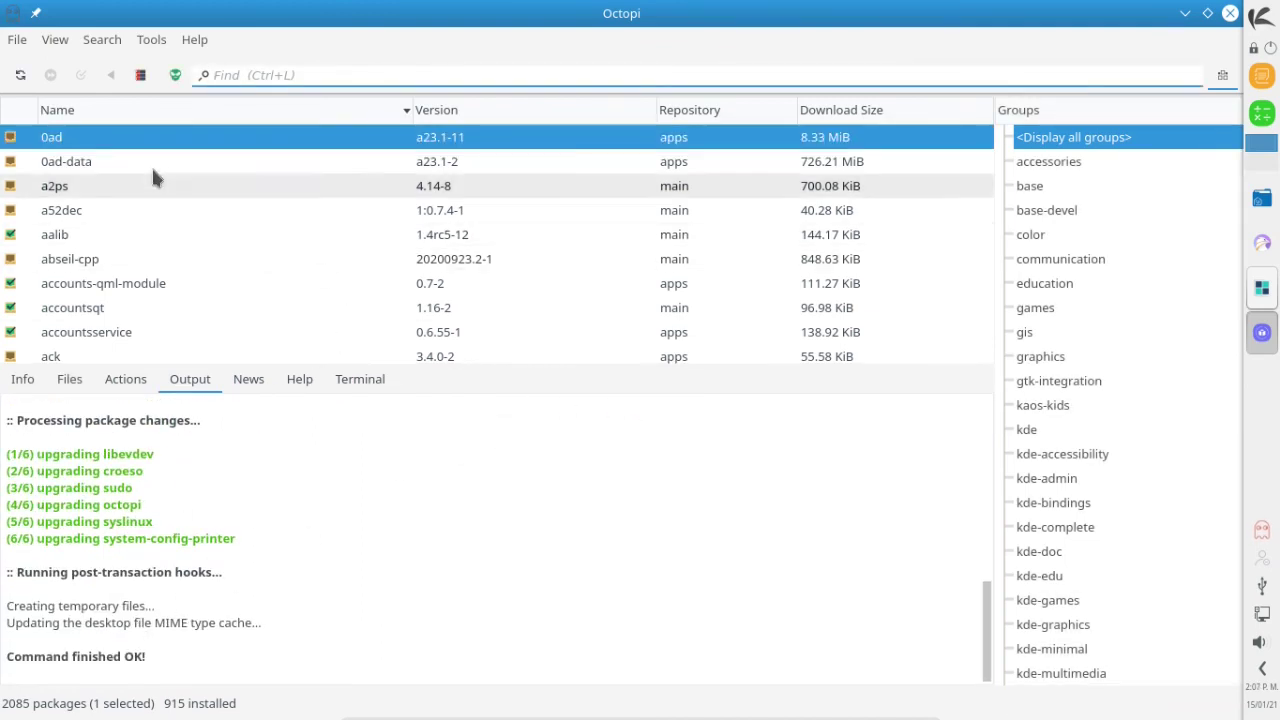
click(1233, 13)
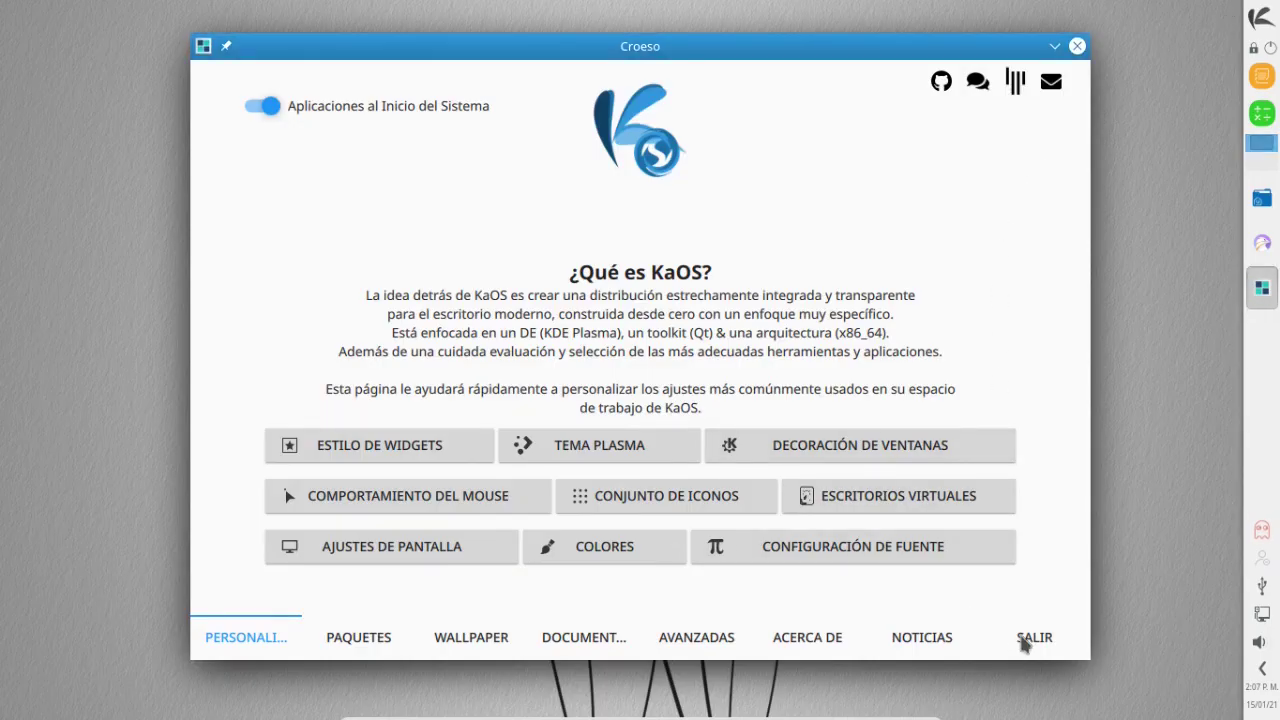
Close the Croeso welcome window, then browse the launcher's Gráficos, Internet and Juegos categories.
click(1030, 638)
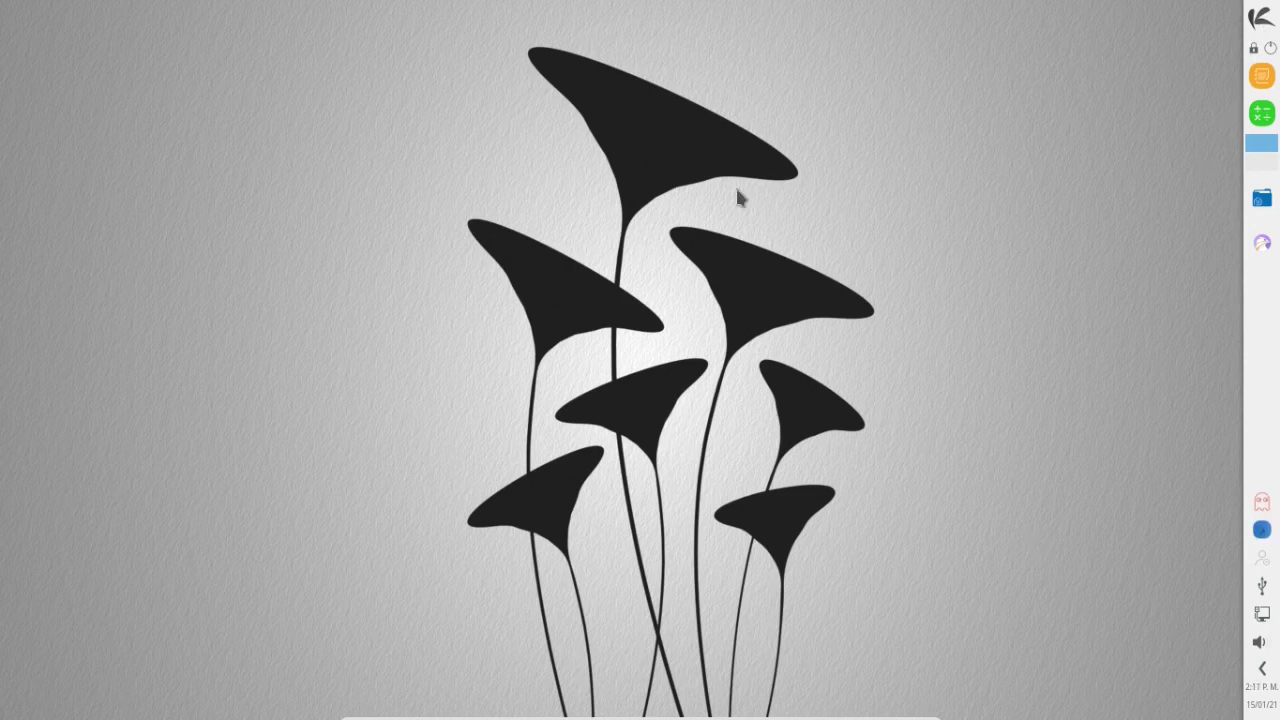
click(1260, 18)
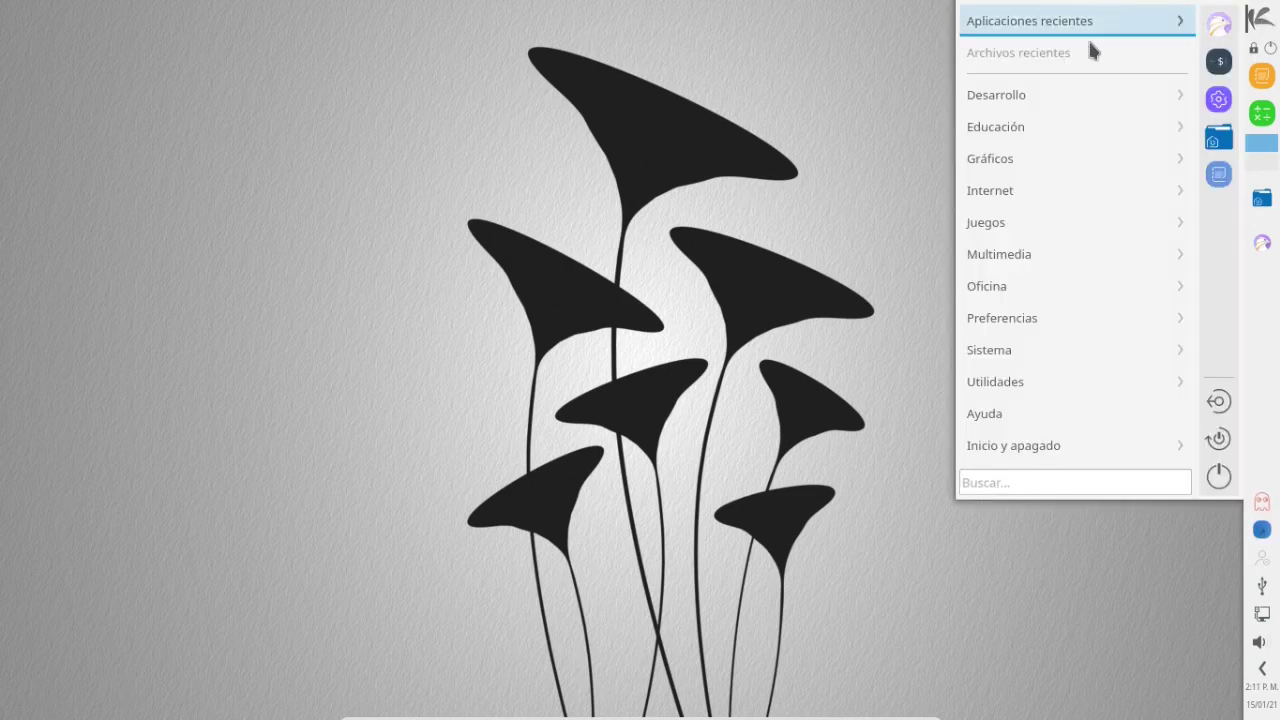
mouse_move(1025, 158)
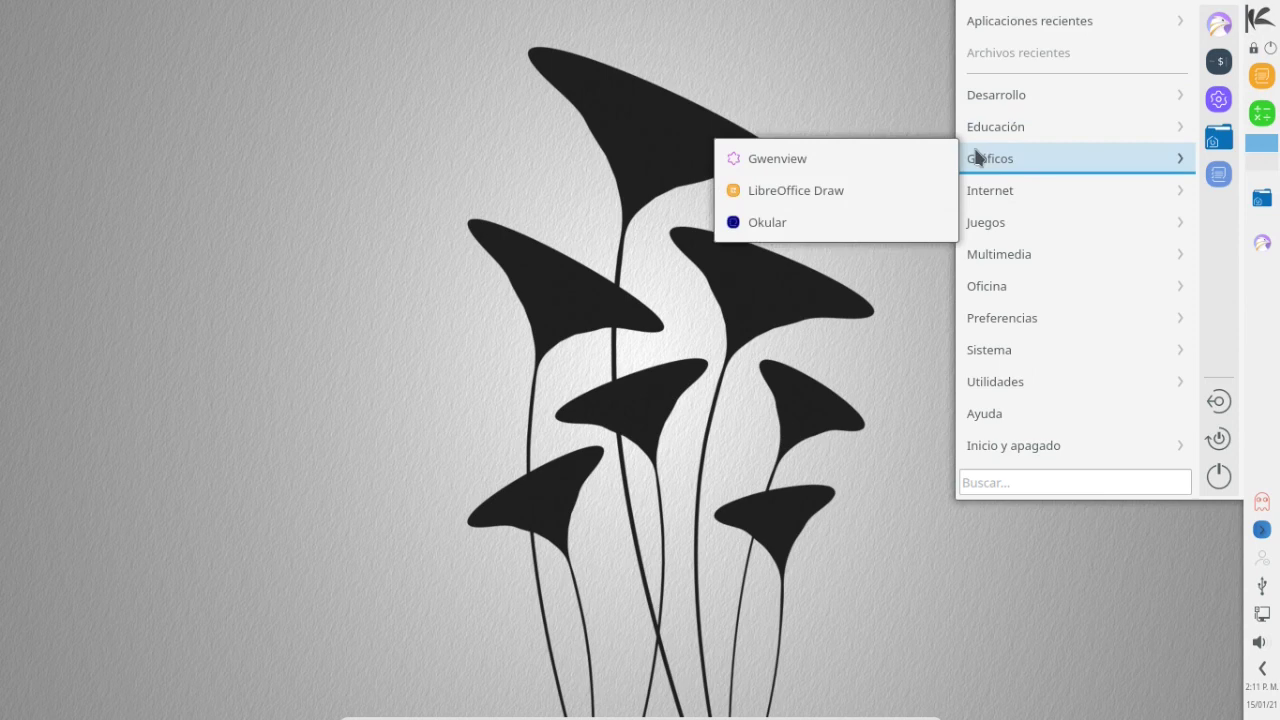
mouse_move(987, 202)
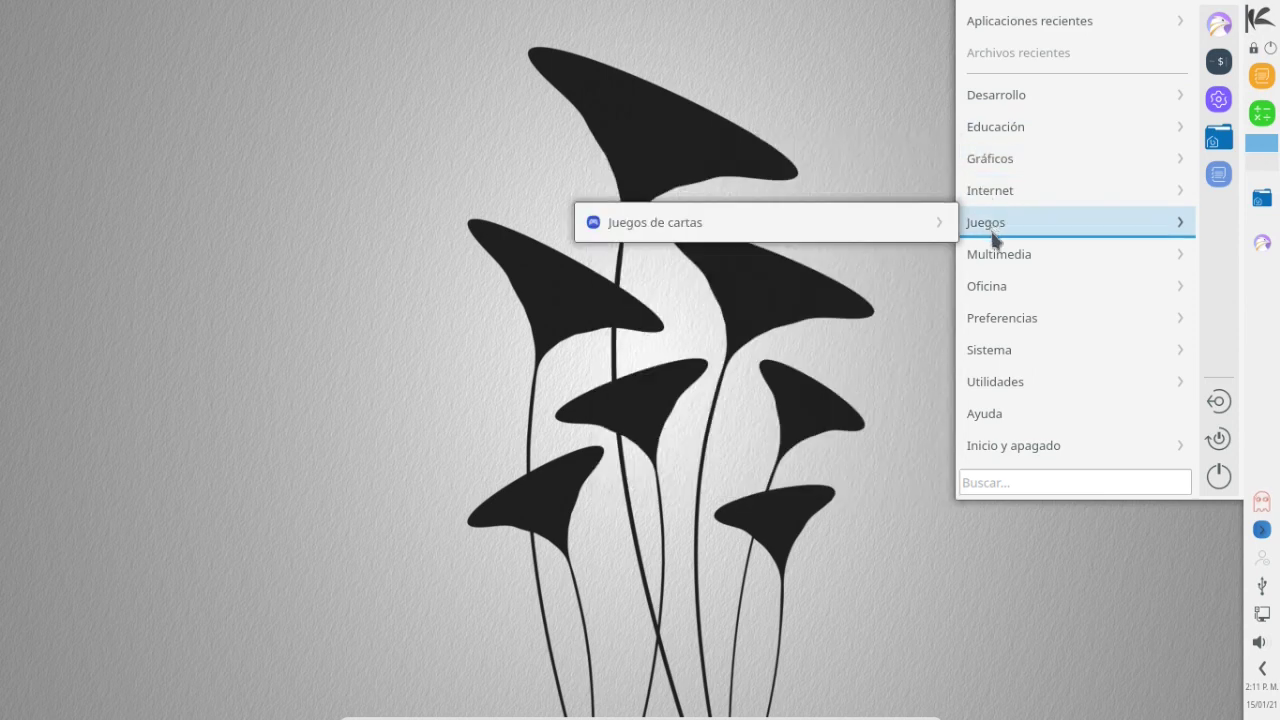